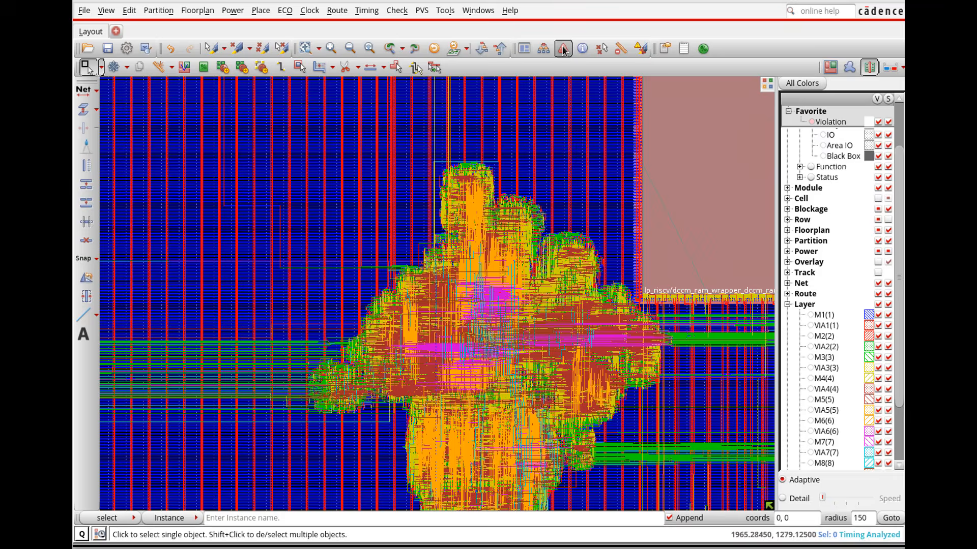
Zoom to the M1 Metal_Short violation from the violation browser and examine the area around the TIE_LTIELO_65 cell and gnd rail
{"action": "left_click", "coordinate": [563, 48]}
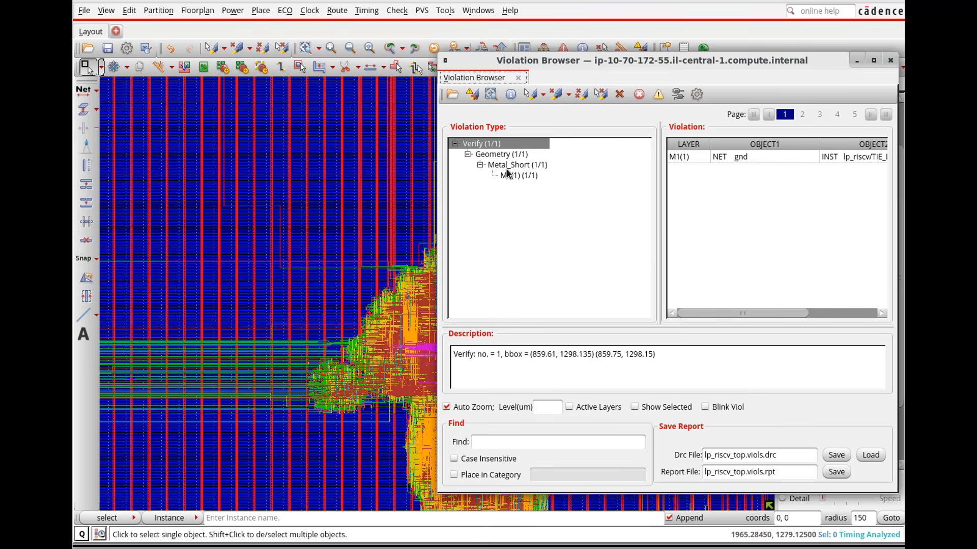
{"action": "left_click", "coordinate": [741, 158]}
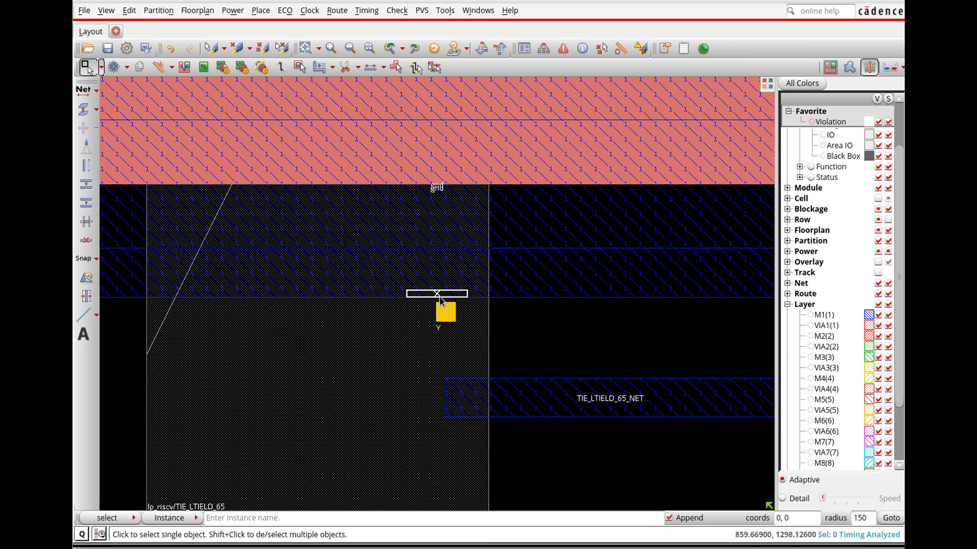
{"action": "scroll", "coordinate": [547, 336], "scroll_direction": "down", "scroll_amount": 3}
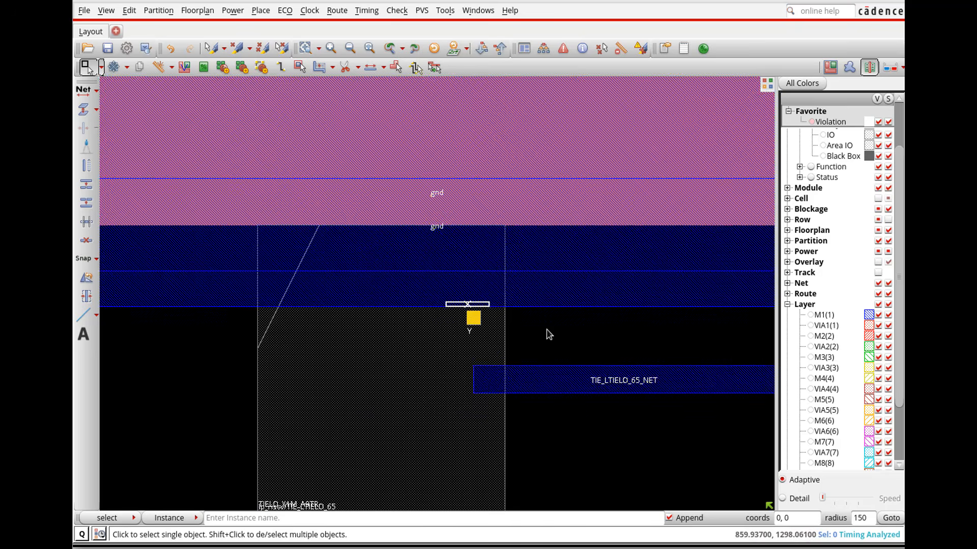
{"action": "scroll", "coordinate": [547, 335], "scroll_direction": "down", "scroll_amount": 1}
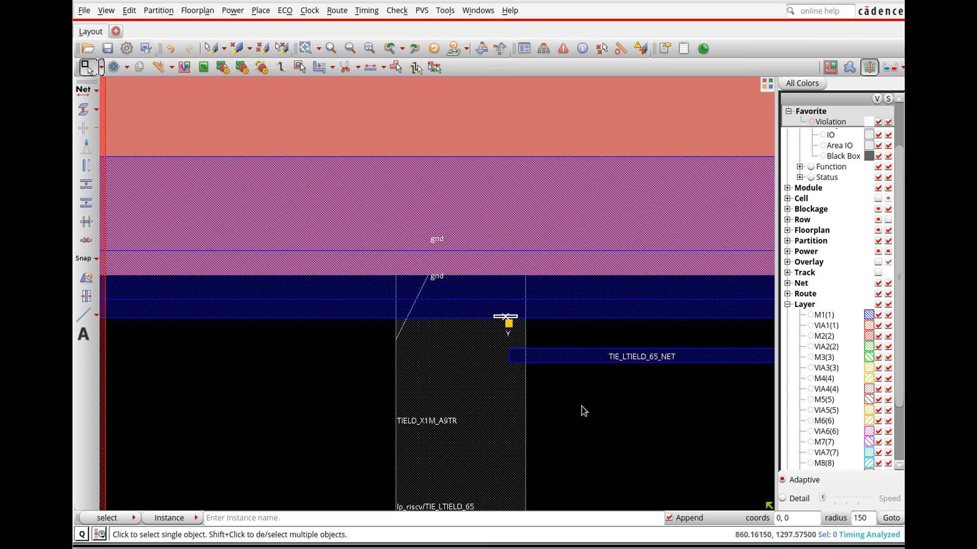
{"action": "scroll", "coordinate": [583, 411], "scroll_direction": "down", "scroll_amount": 1}
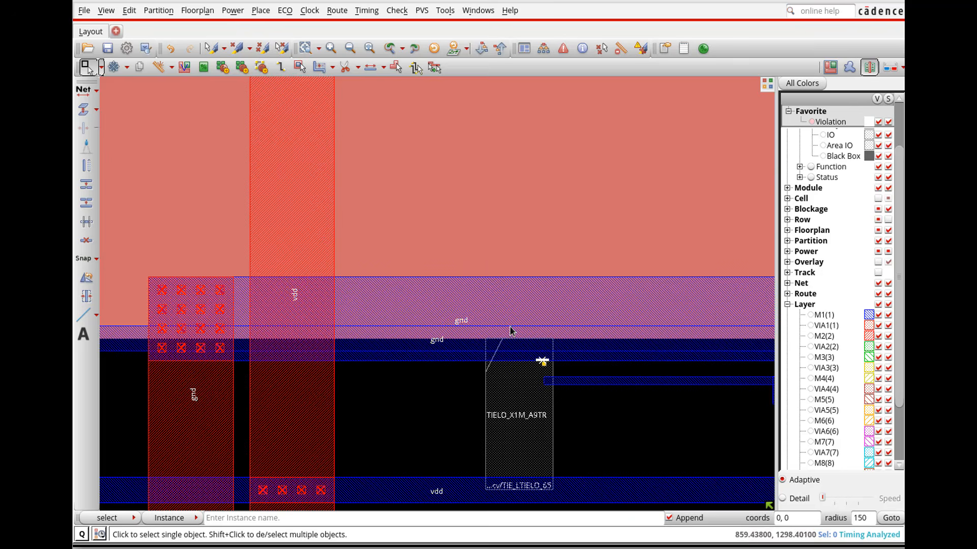
{"action": "scroll", "coordinate": [525, 353], "scroll_direction": "down", "scroll_amount": 1}
{"action": "scroll", "coordinate": [525, 353], "scroll_direction": "down", "scroll_amount": 1}
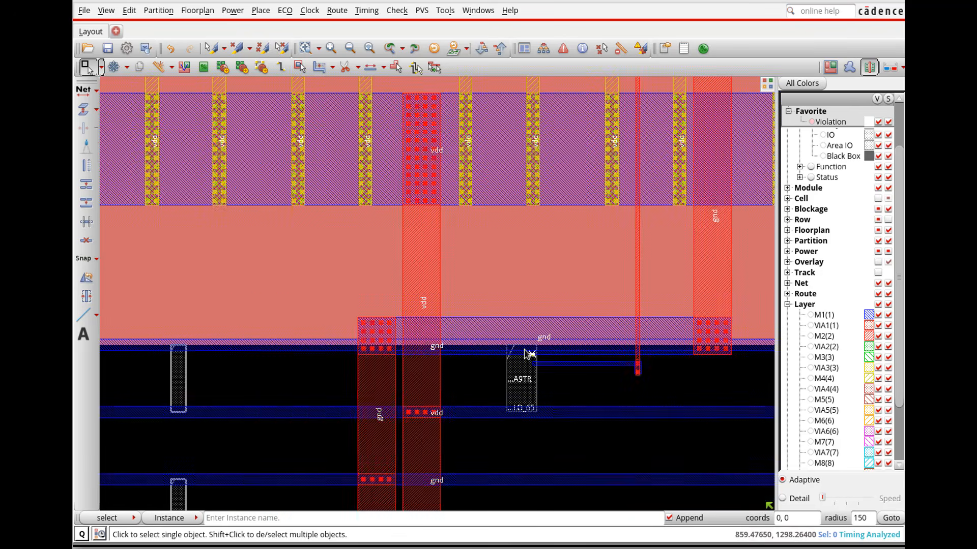
{"action": "scroll", "coordinate": [527, 354], "scroll_direction": "up", "scroll_amount": 1}
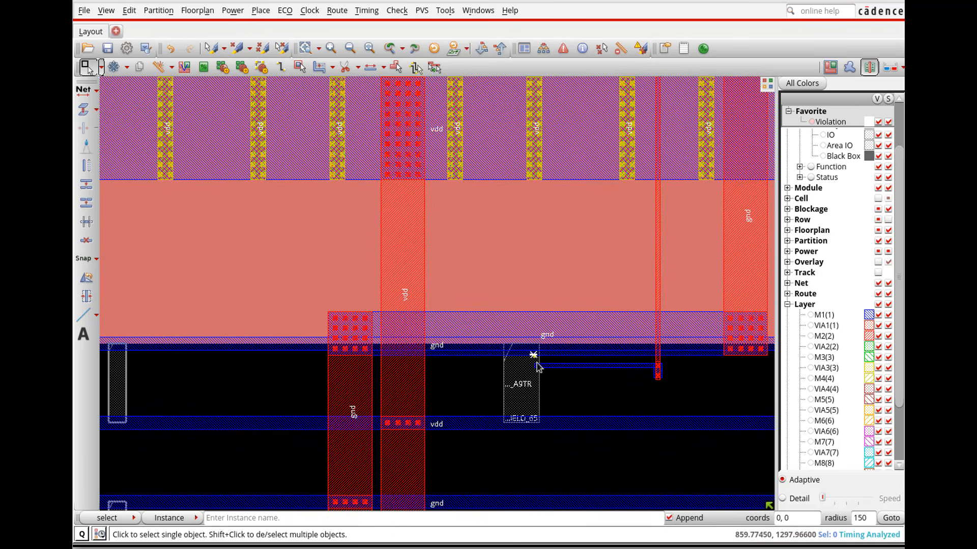
{"action": "right_click_drag", "start_coordinate": [507, 326], "coordinate": [563, 383]}
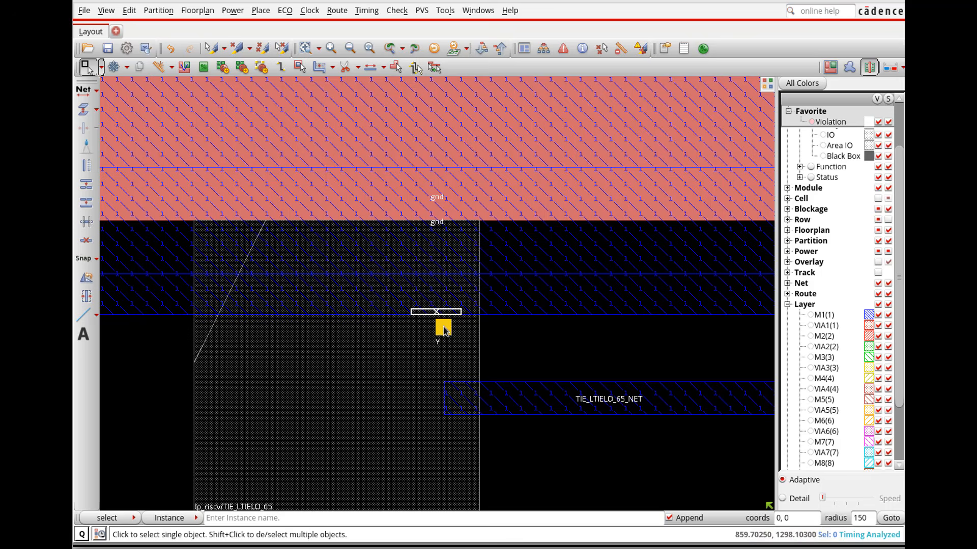
{"action": "scroll", "coordinate": [479, 332], "scroll_direction": "down", "scroll_amount": 2}
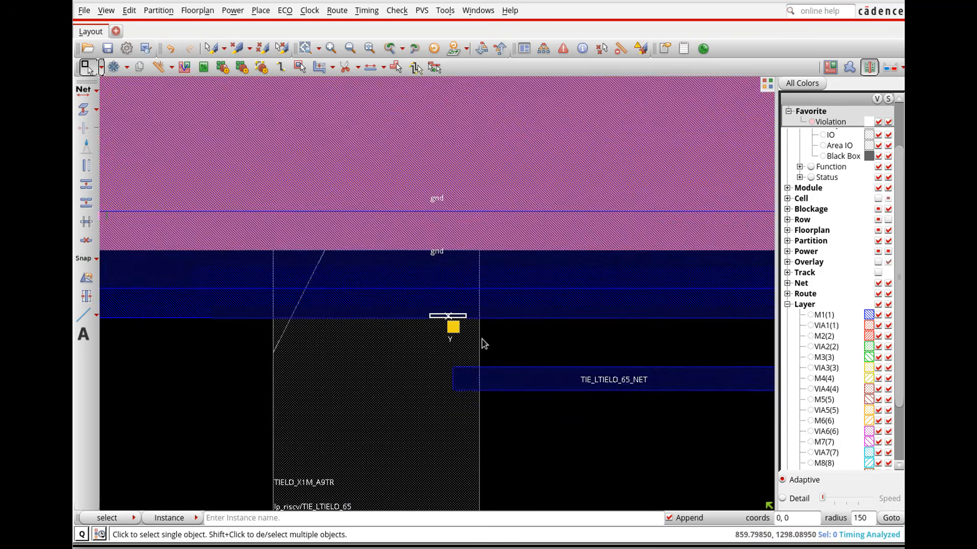
{"action": "scroll", "coordinate": [486, 346], "scroll_direction": "down", "scroll_amount": 3}
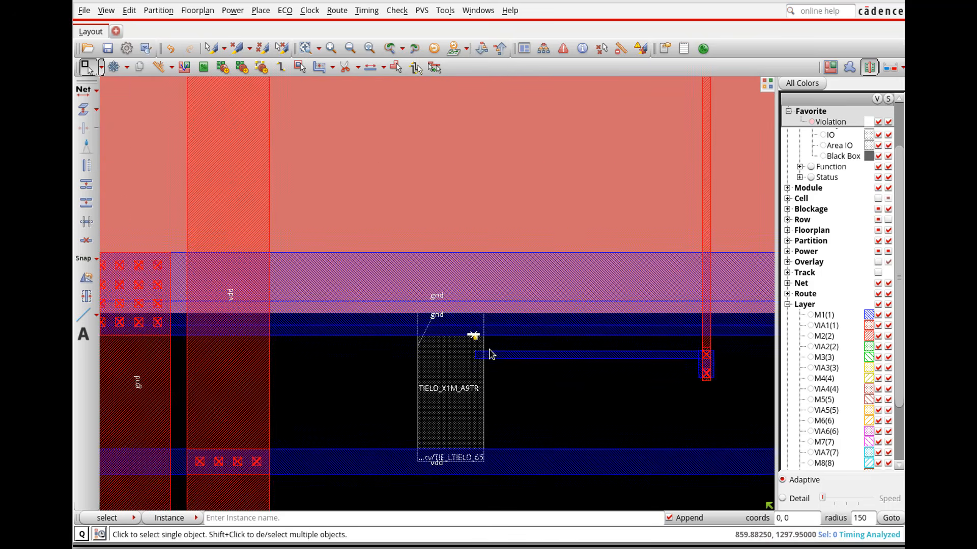
{"action": "scroll", "coordinate": [491, 354], "scroll_direction": "up", "scroll_amount": 2}
{"action": "scroll", "coordinate": [491, 353], "scroll_direction": "down", "scroll_amount": 1}
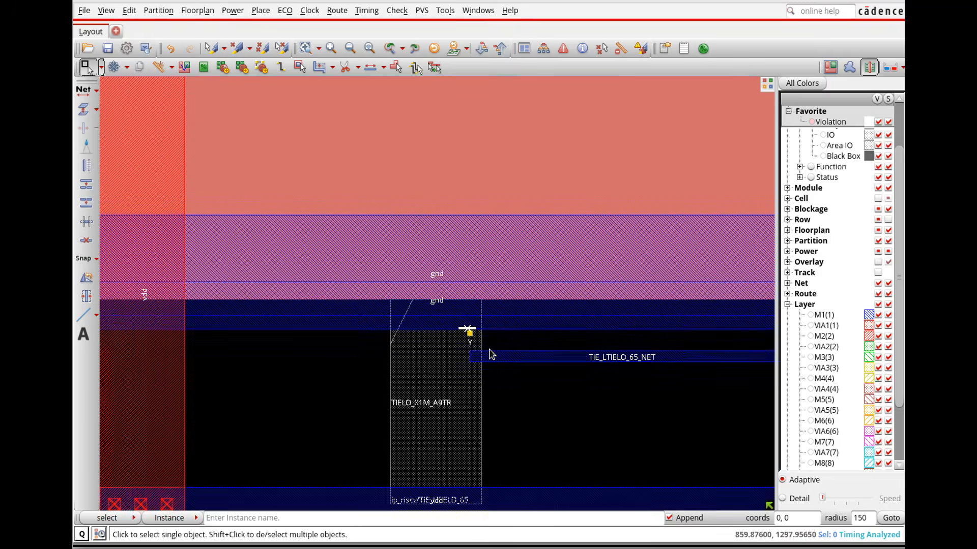
{"action": "scroll", "coordinate": [490, 353], "scroll_direction": "down", "scroll_amount": 2}
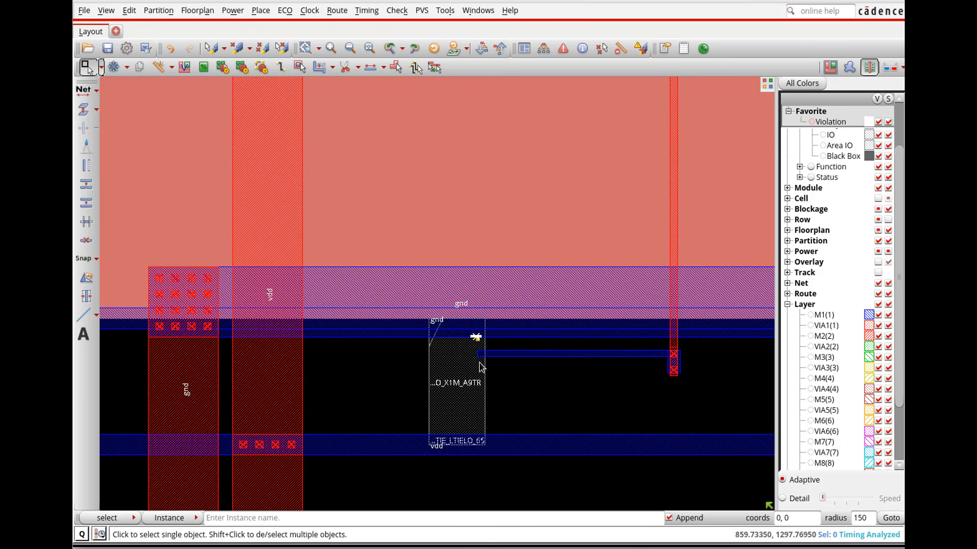
Try to fix the short with a NanoRoute area route over a region drawn around the TIE_LTIELO_65 cell
{"action": "left_click", "coordinate": [337, 11]}
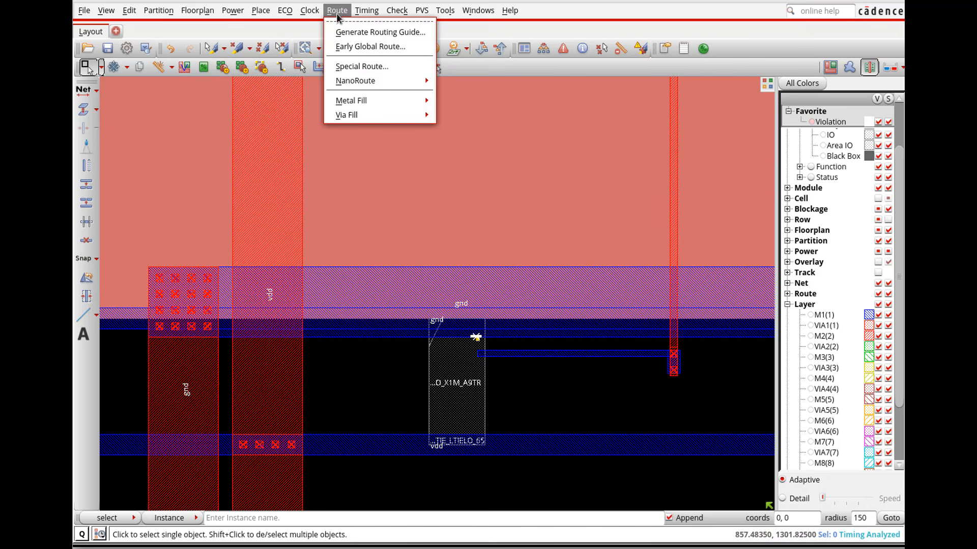
{"action": "mouse_move", "coordinate": [358, 81]}
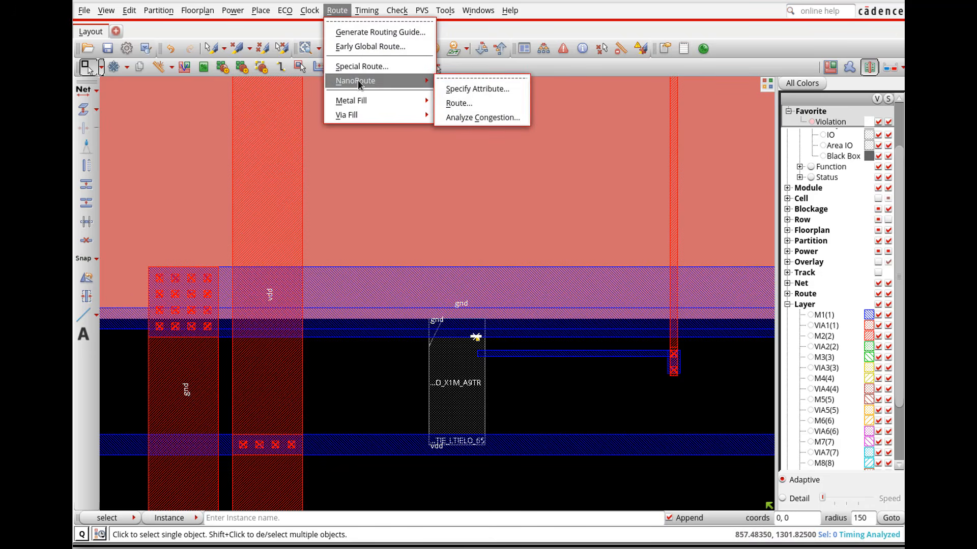
{"action": "left_click", "coordinate": [475, 101]}
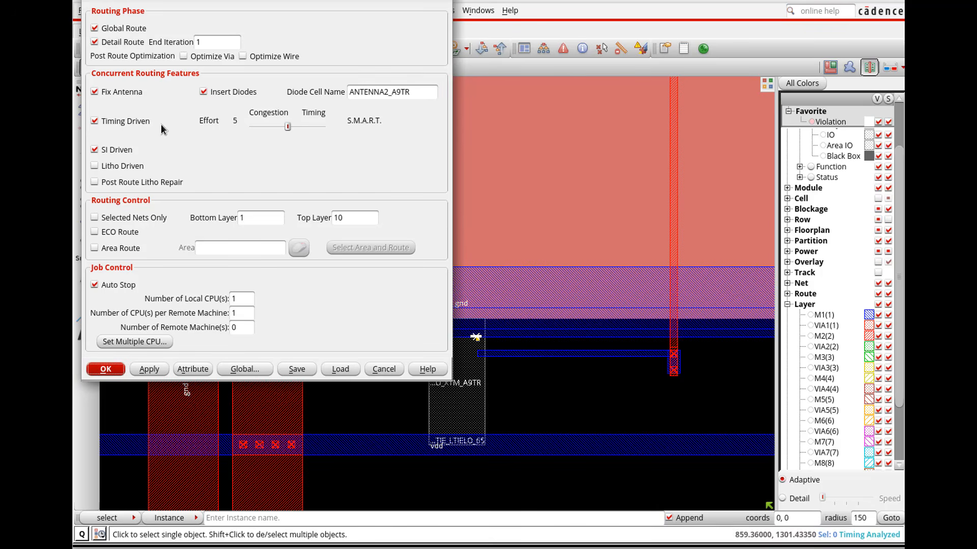
{"action": "left_click", "coordinate": [95, 249]}
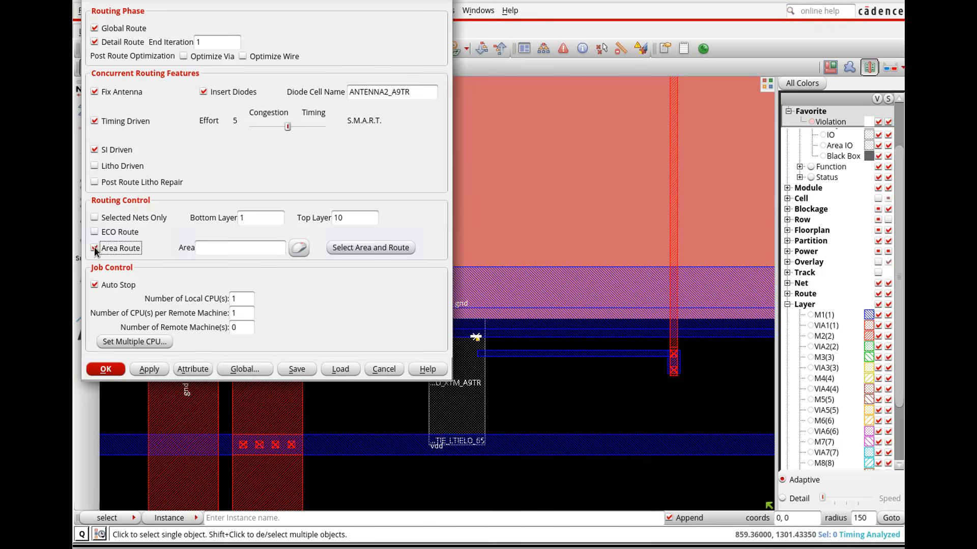
{"action": "left_click", "coordinate": [299, 248]}
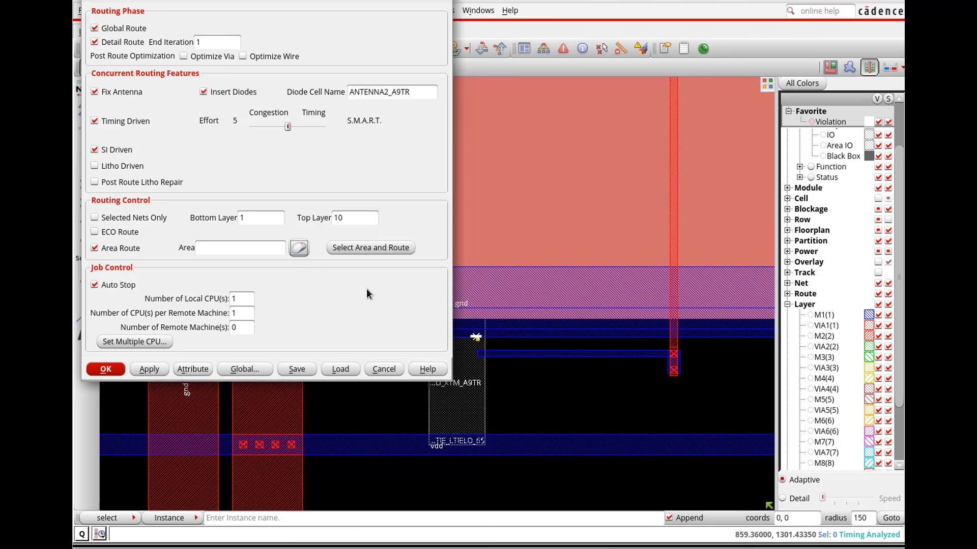
{"action": "left_click_drag", "start_coordinate": [608, 493], "coordinate": [192, 89]}
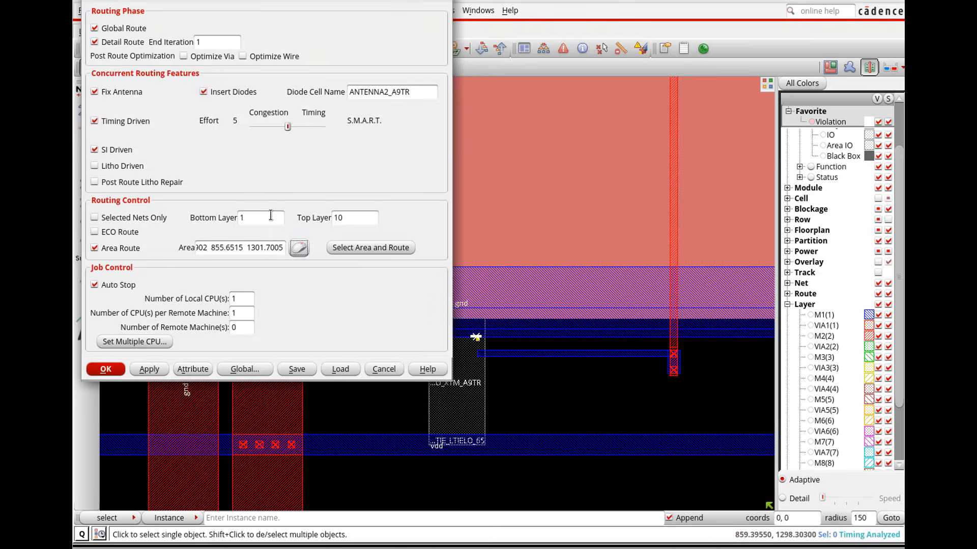
{"action": "left_click", "coordinate": [371, 249]}
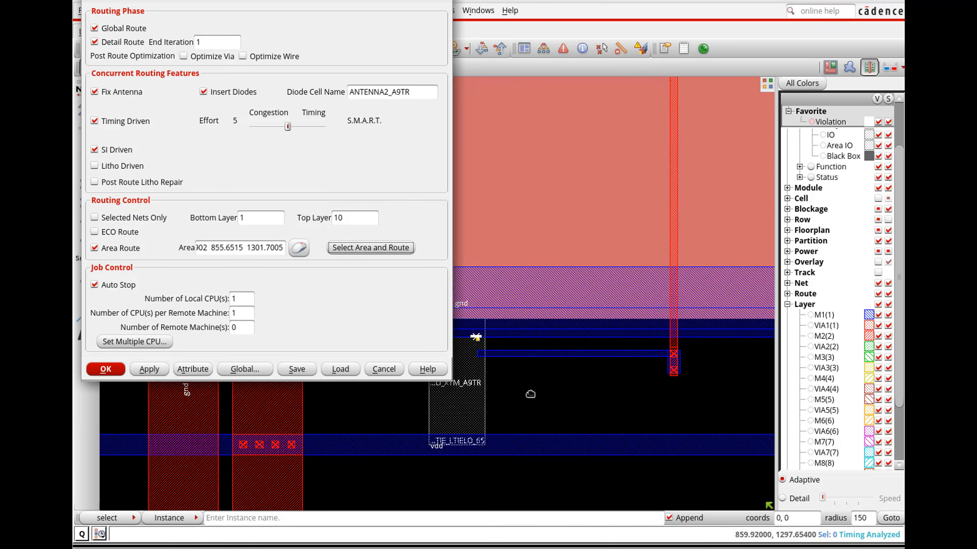
{"action": "left_click_drag", "start_coordinate": [594, 493], "coordinate": [247, 169]}
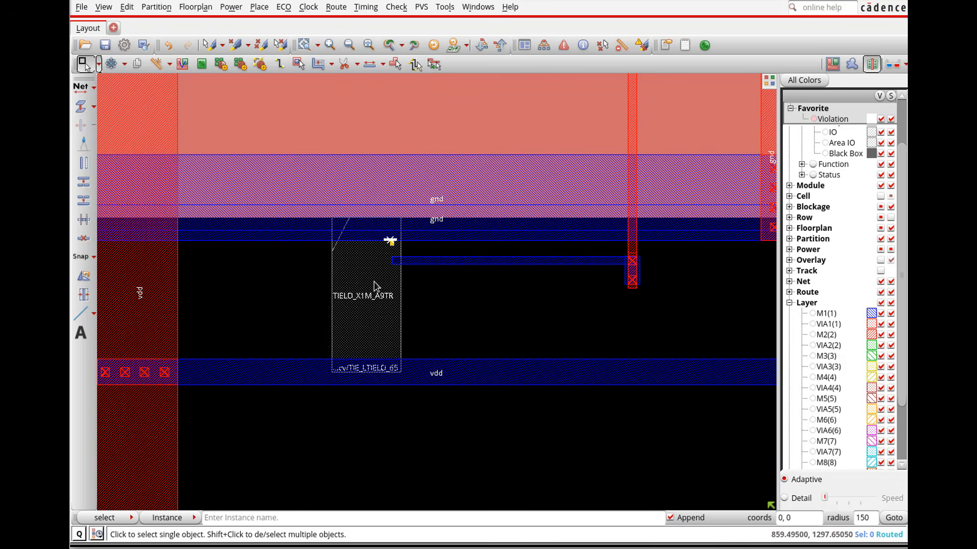
Move the TIE_LTIELO_65 cell down one row, so it sits between the next vdd and gnd rails, and return to selection mode
{"action": "left_click", "coordinate": [112, 64]}
{"action": "left_click", "coordinate": [380, 223]}
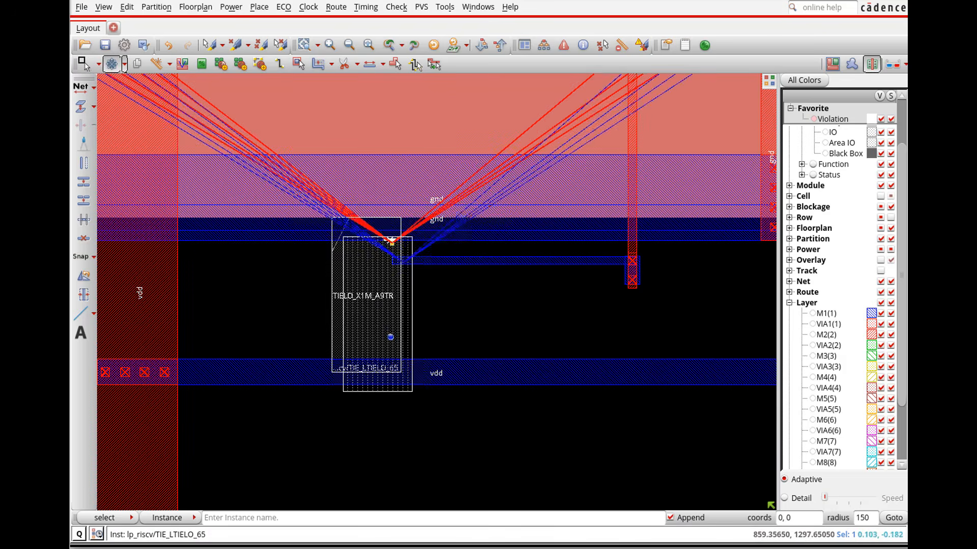
{"action": "left_click", "coordinate": [431, 377]}
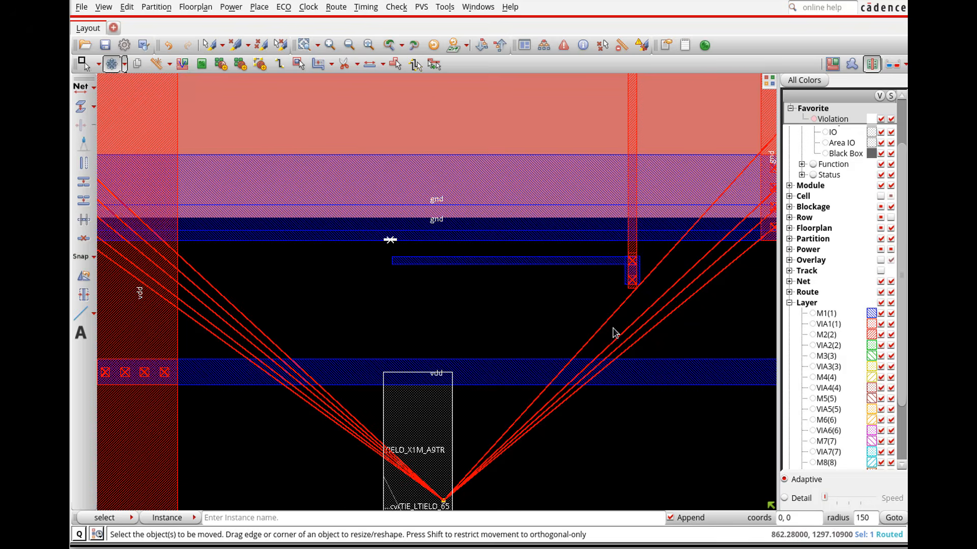
{"action": "scroll", "coordinate": [621, 328], "scroll_direction": "down", "scroll_amount": 3}
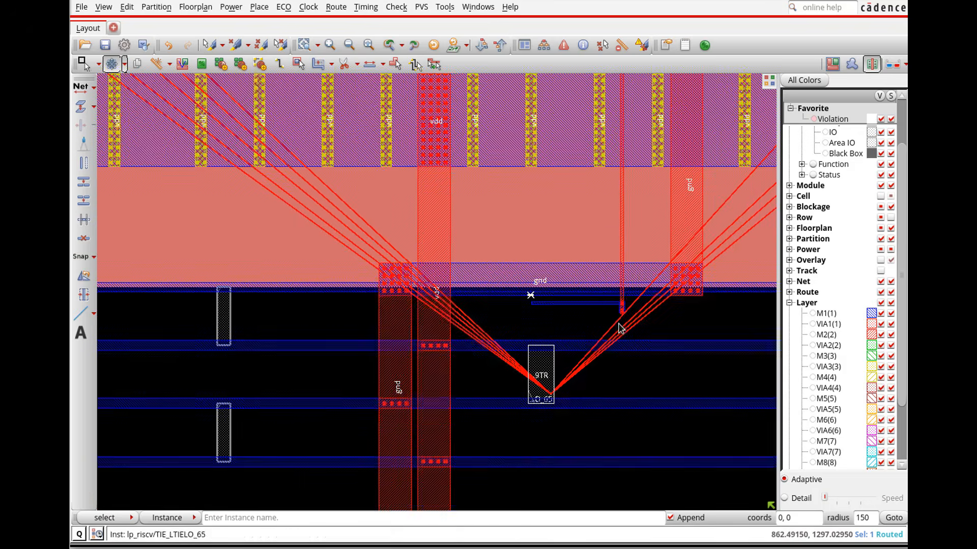
{"action": "left_click", "coordinate": [83, 63]}
Reroute the region around the moved TIE_LTIELO_65 cell using NanoRoute with ECO Route and Area Route enabled
{"action": "left_click", "coordinate": [333, 7]}
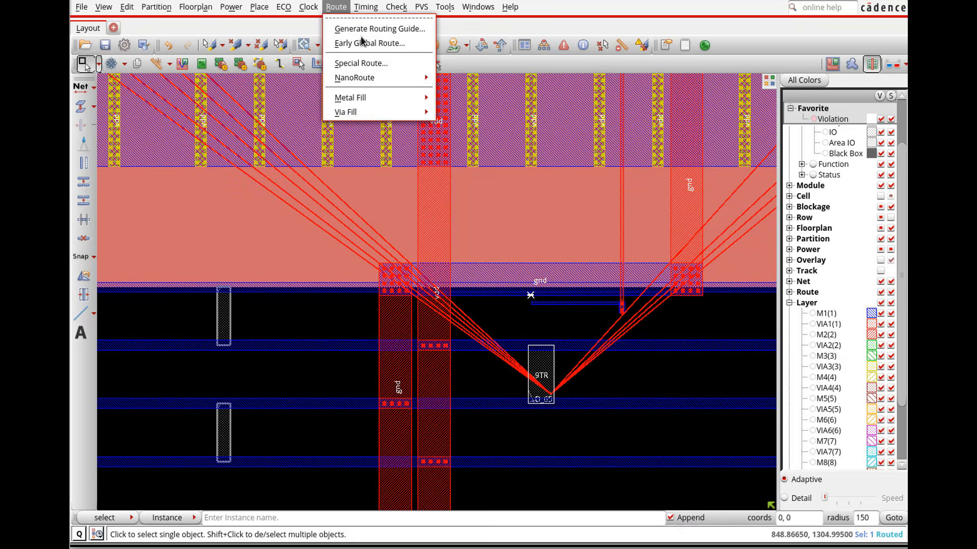
{"action": "mouse_move", "coordinate": [367, 77]}
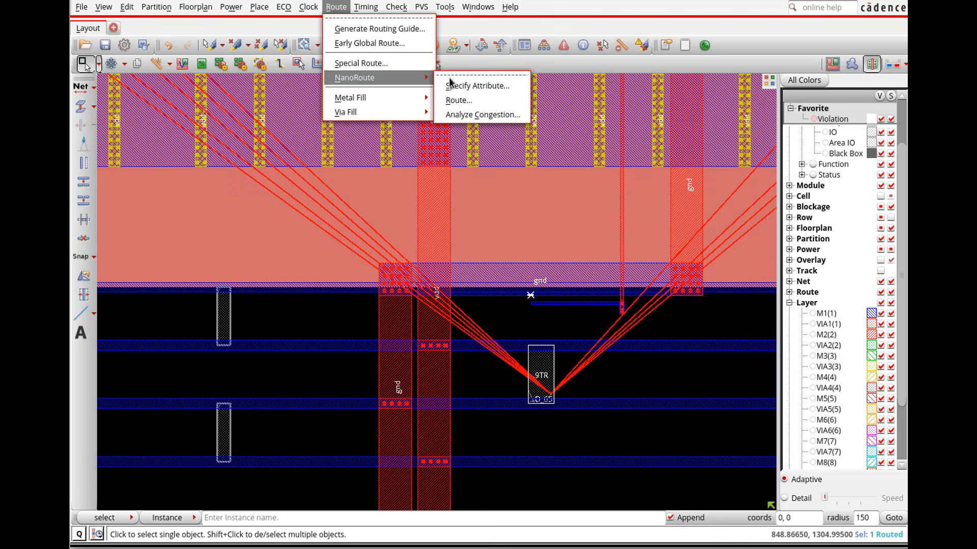
{"action": "left_click", "coordinate": [482, 100]}
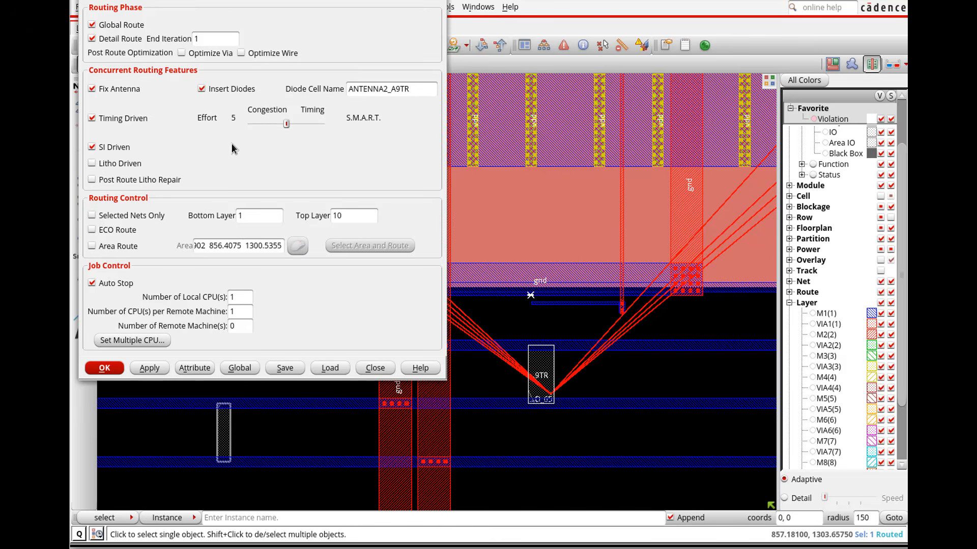
{"action": "left_click", "coordinate": [105, 230]}
{"action": "left_click", "coordinate": [114, 247]}
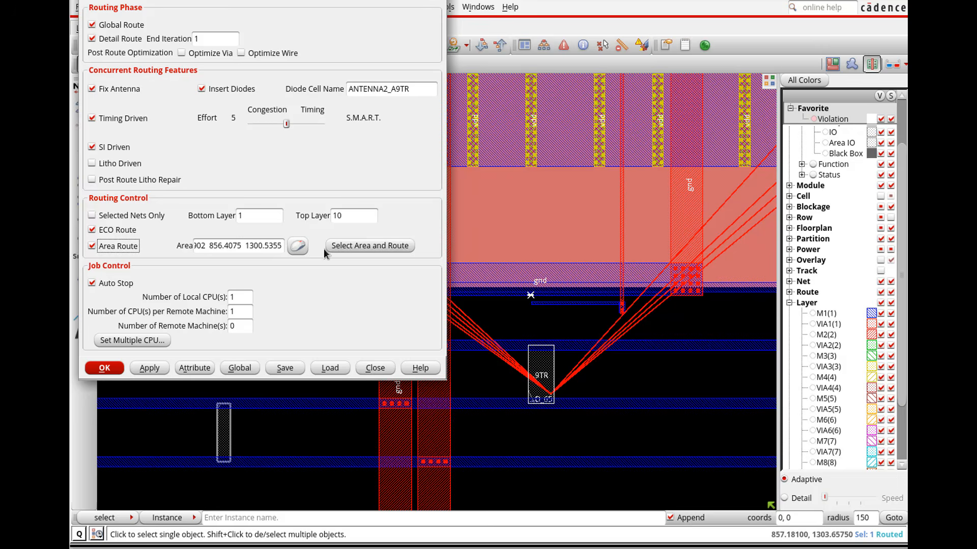
{"action": "left_click", "coordinate": [358, 249]}
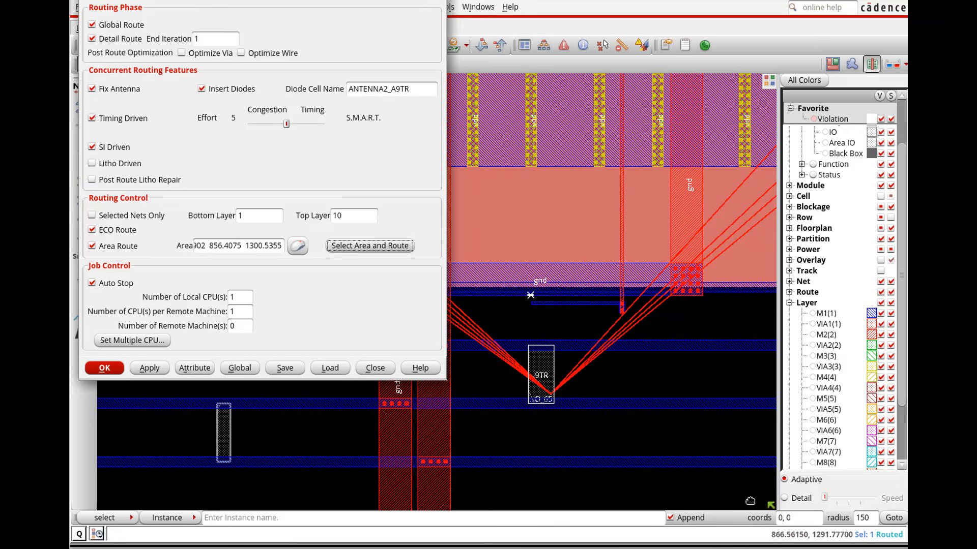
{"action": "left_click_drag", "start_coordinate": [751, 501], "coordinate": [201, 75]}
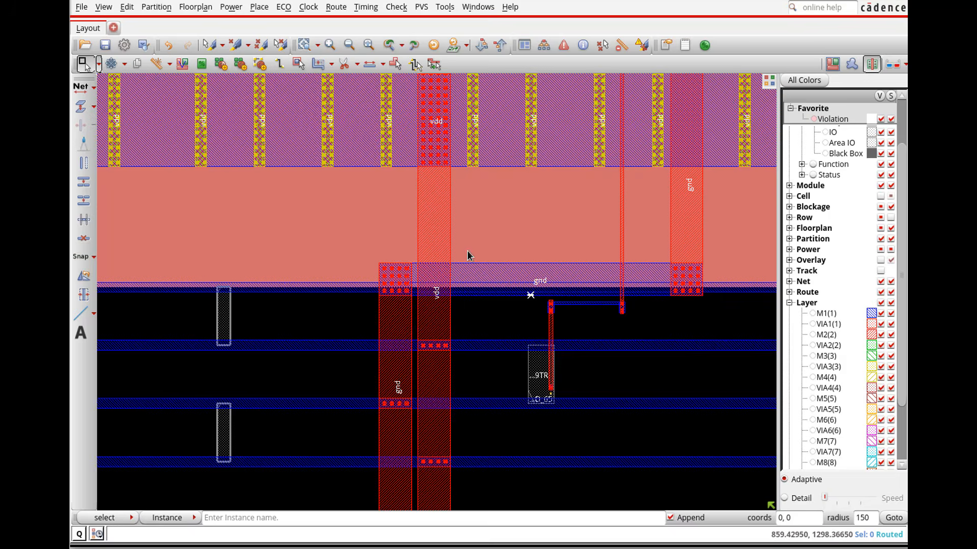
{"action": "right_click_drag", "start_coordinate": [403, 236], "coordinate": [686, 452]}
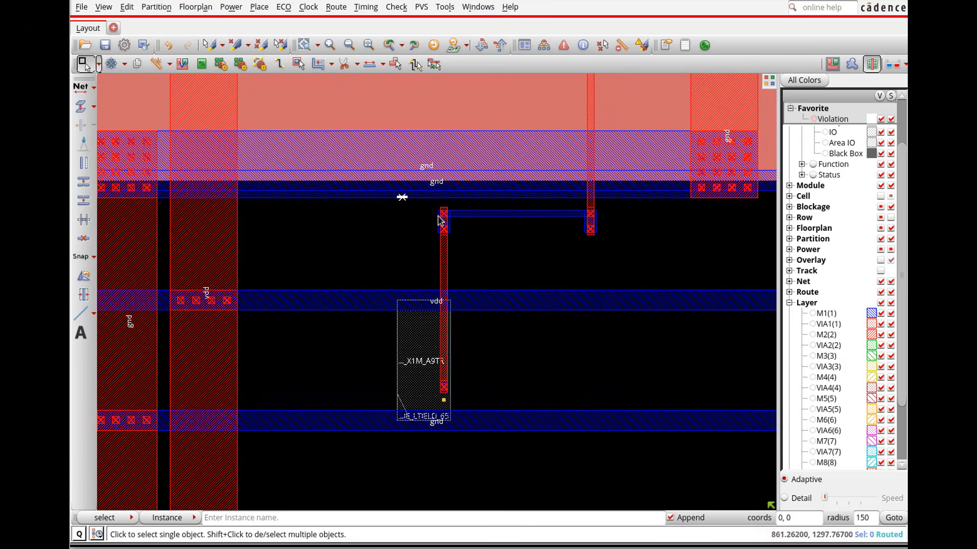
Switch to the Innovus terminal and run check_drc on the design
{"action": "key", "text": "alt+Tab"}
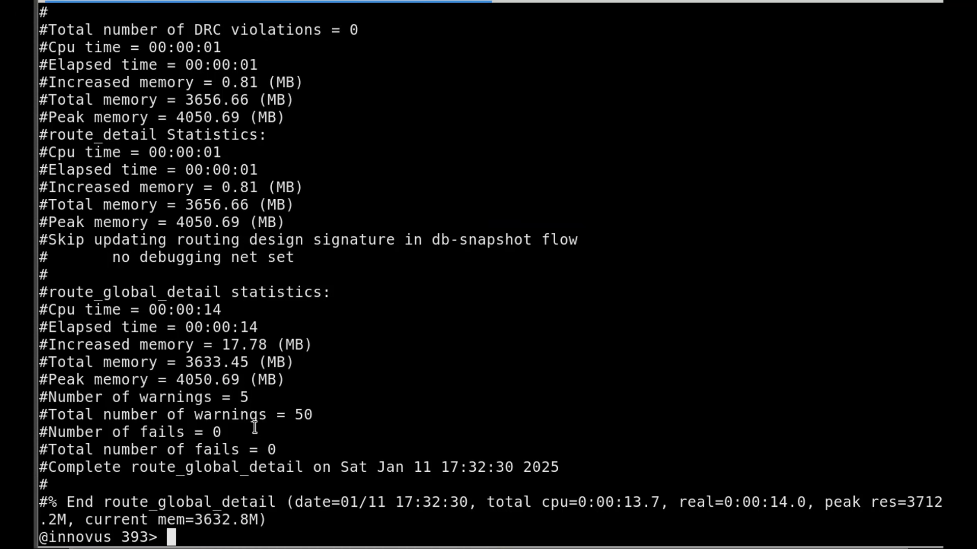
{"action": "key", "text": "Return"}
{"action": "type", "text": "check_"}
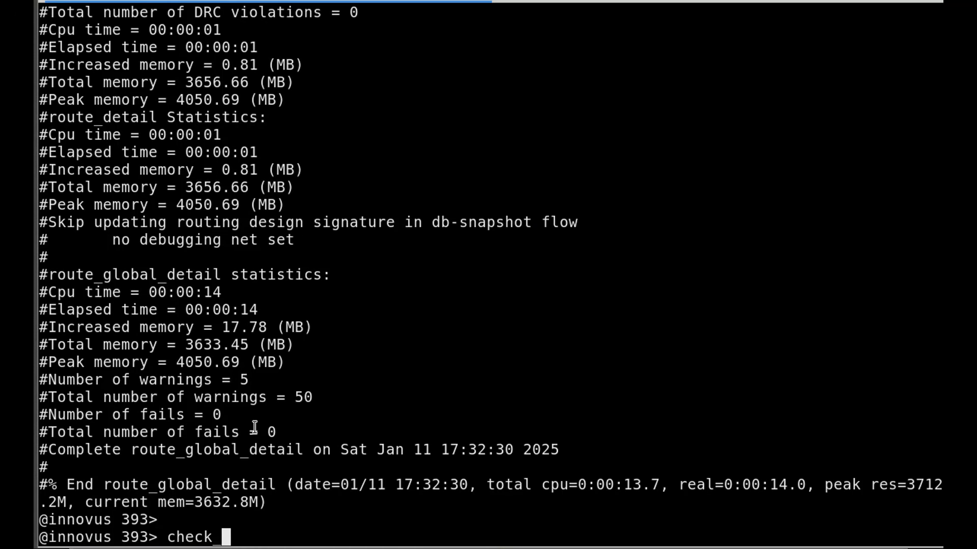
{"action": "type", "text": "drc"}
{"action": "key", "text": "Return"}
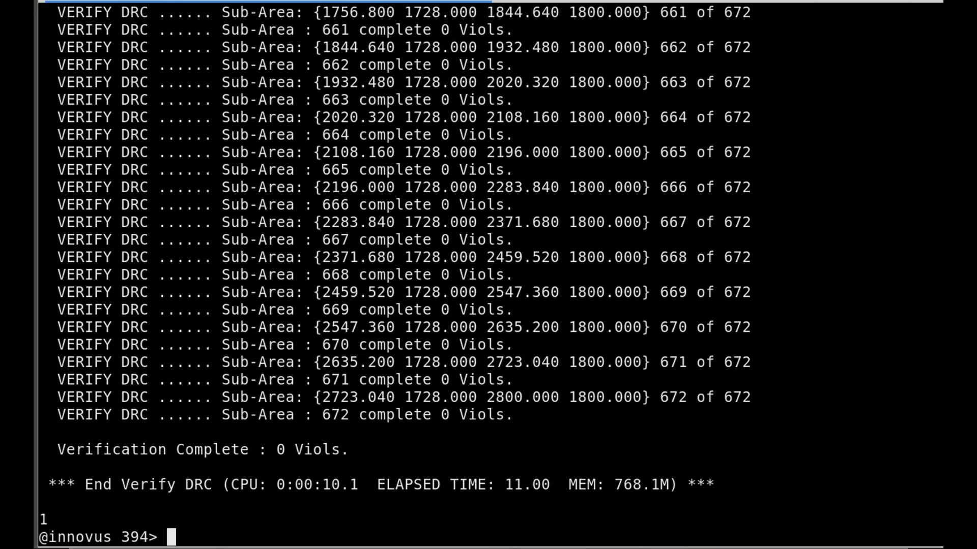
Return to the layout window, check the violation browser for remaining DRC violations, and close it
{"action": "key", "text": "alt+Tab"}
{"action": "left_click", "coordinate": [563, 40]}
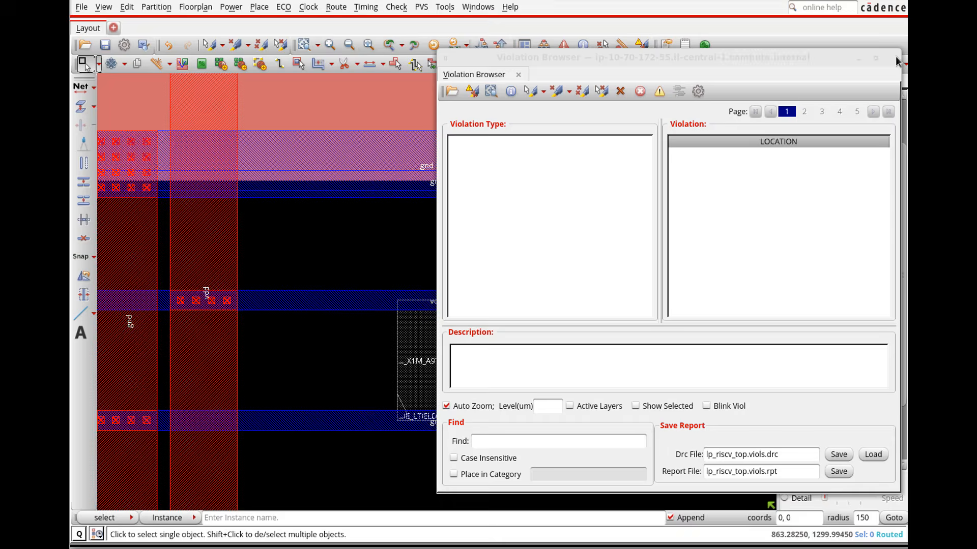
{"action": "left_click", "coordinate": [891, 59]}
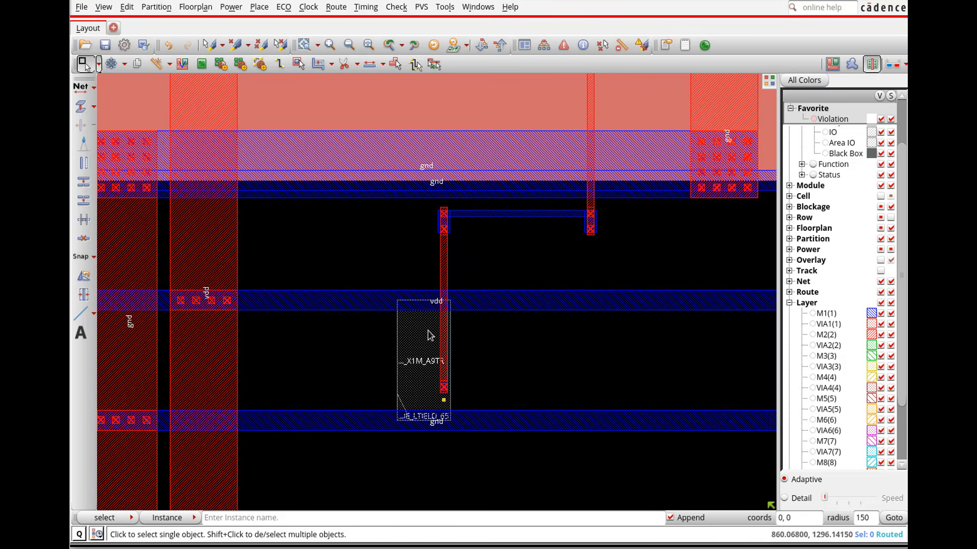
{"action": "scroll", "coordinate": [427, 335], "scroll_direction": "down", "scroll_amount": 1}
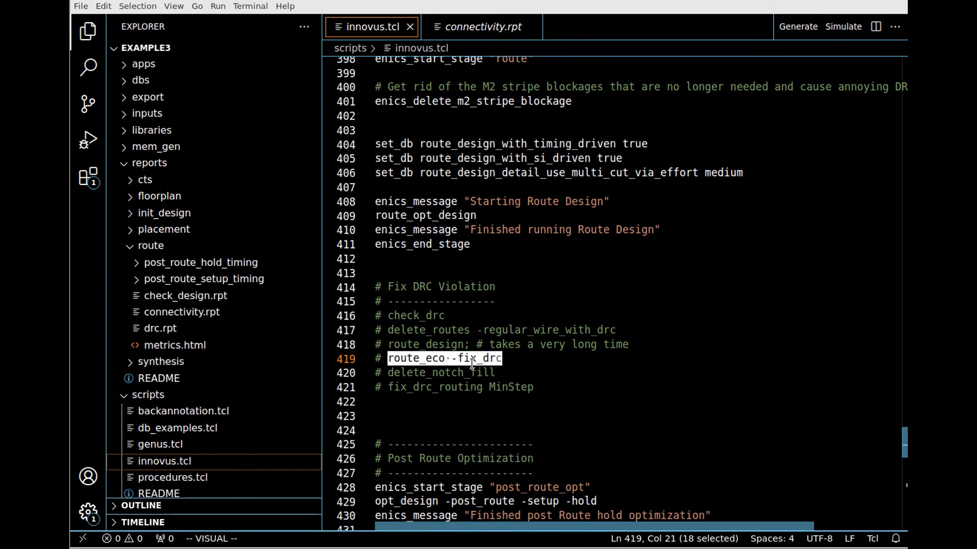
{"action": "key", "text": "Escape"}
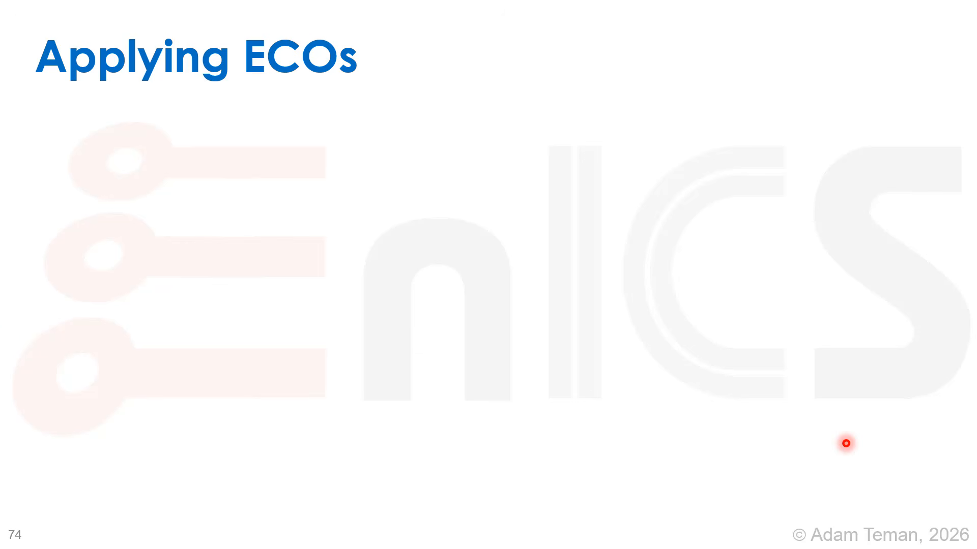
{"action": "key", "text": "Right"}
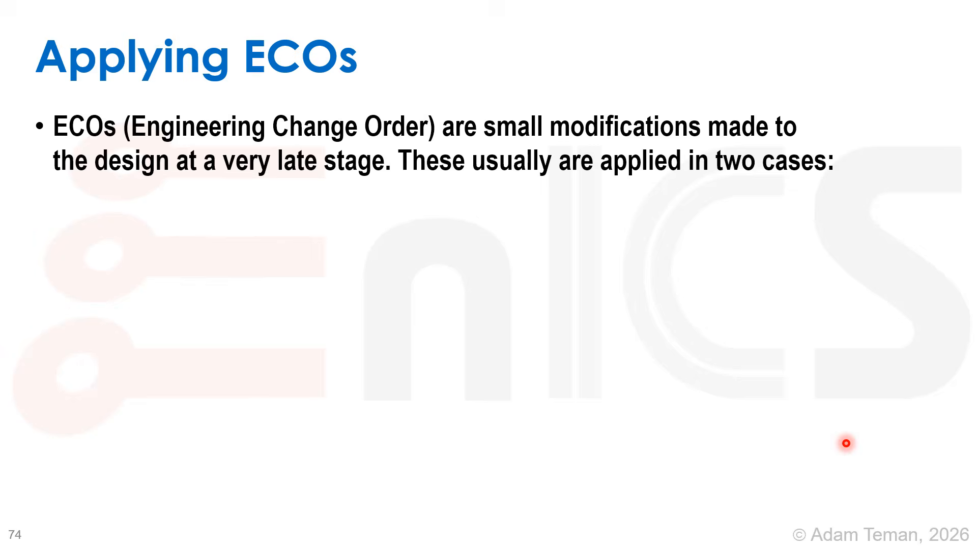
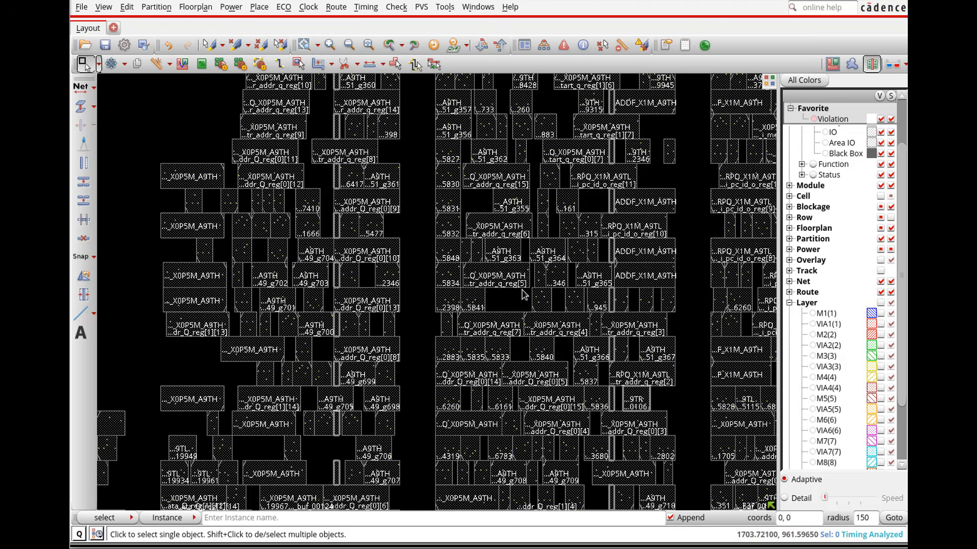
Run the "Adding Fillers" message and add_fillers lines from the signoff section of innovus.tcl in the Innovus terminal
{"action": "key", "text": "alt+Tab"}
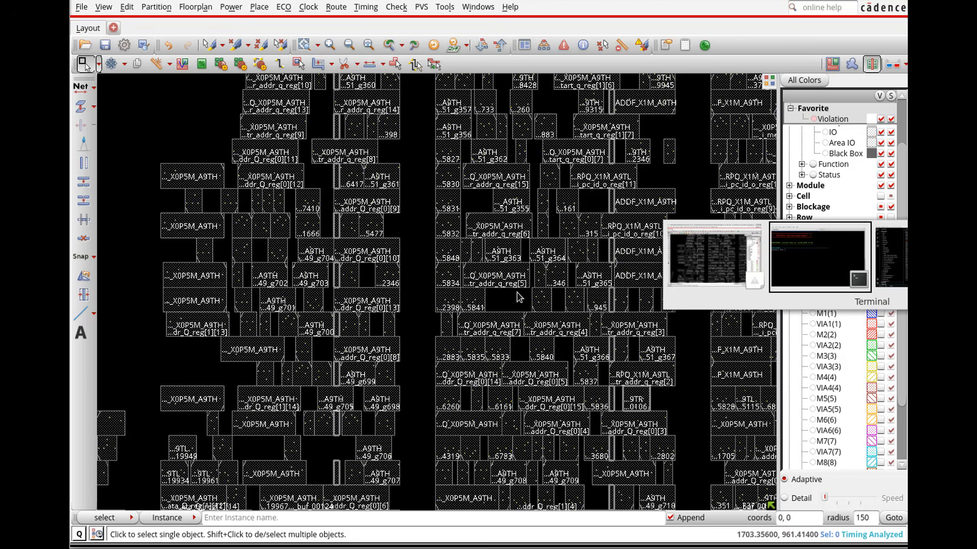
{"action": "key", "text": "alt+Tab"}
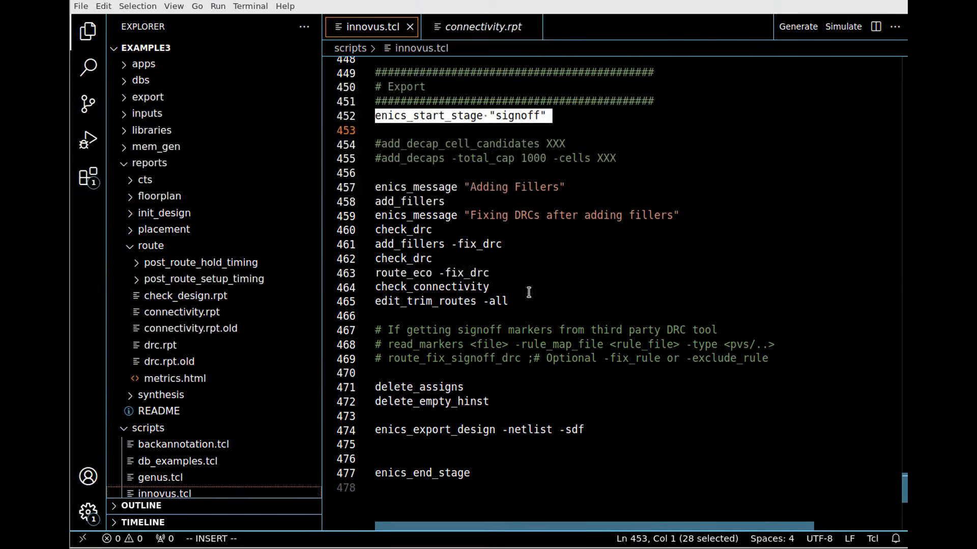
{"action": "double_click", "coordinate": [413, 201]}
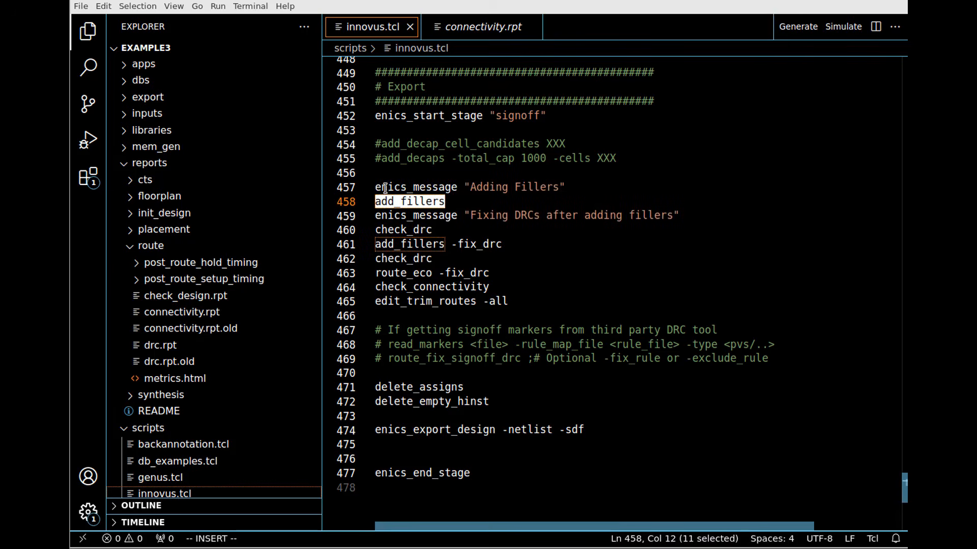
{"action": "left_click_drag", "start_coordinate": [375, 186], "coordinate": [445, 201]}
{"action": "key", "text": "alt+Tab"}
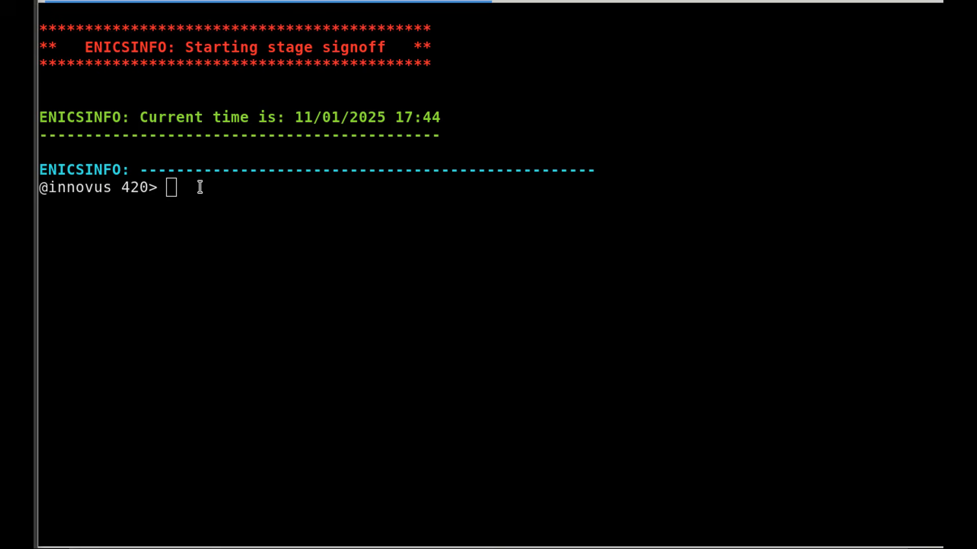
{"action": "middle_click", "coordinate": [160, 192]}
{"action": "key", "text": "Return"}
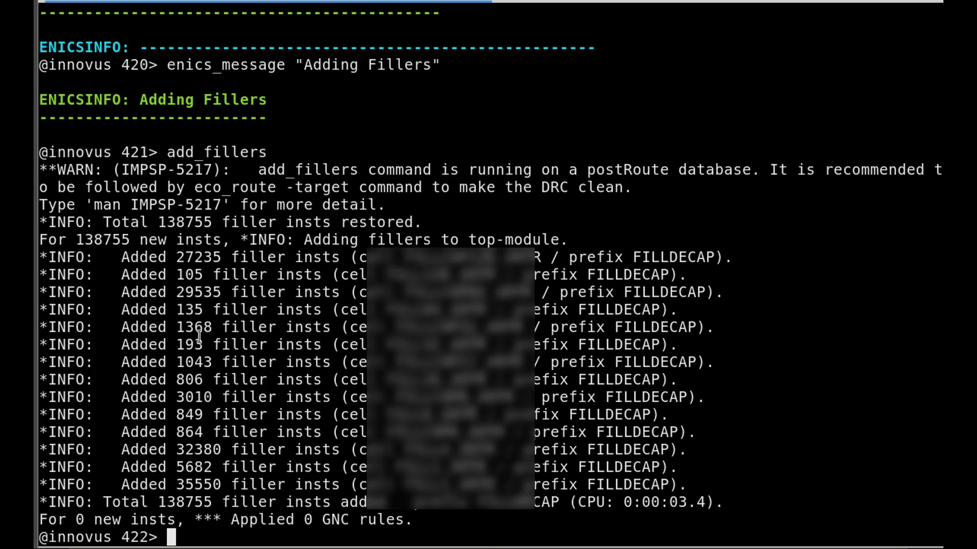
Return to the layout window and examine the filler cells between the standard cells and across the rest of the core
{"action": "key", "text": "alt+Tab"}
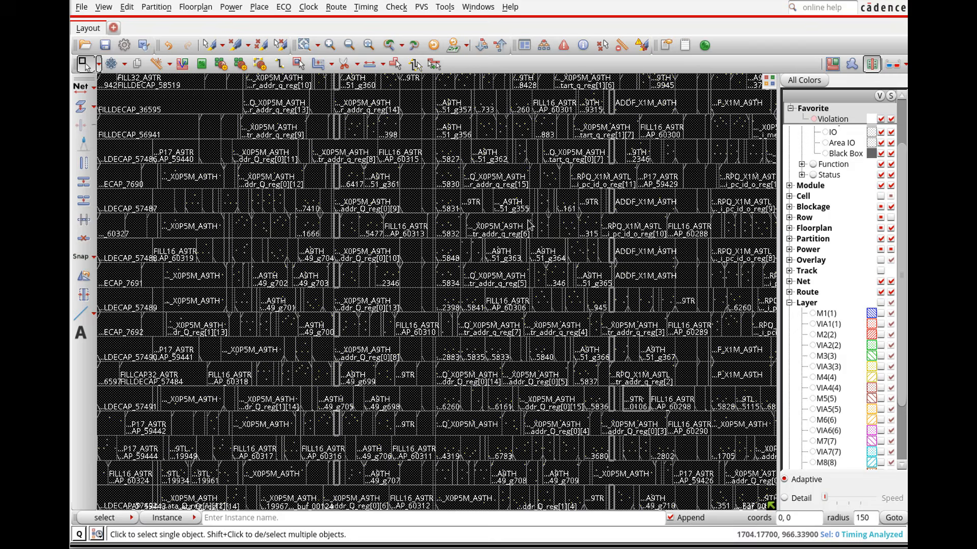
{"action": "left_click", "coordinate": [533, 225]}
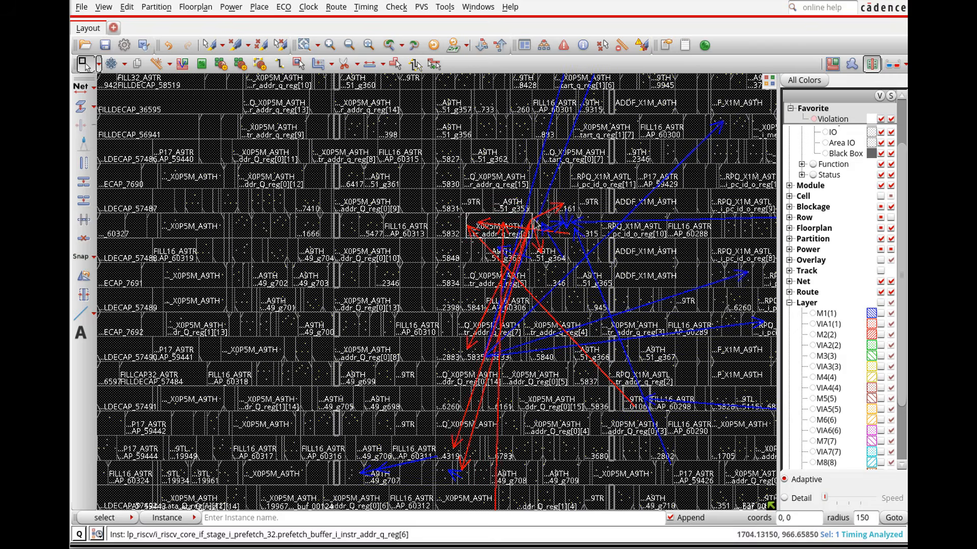
{"action": "right_click_drag", "start_coordinate": [501, 163], "coordinate": [568, 229]}
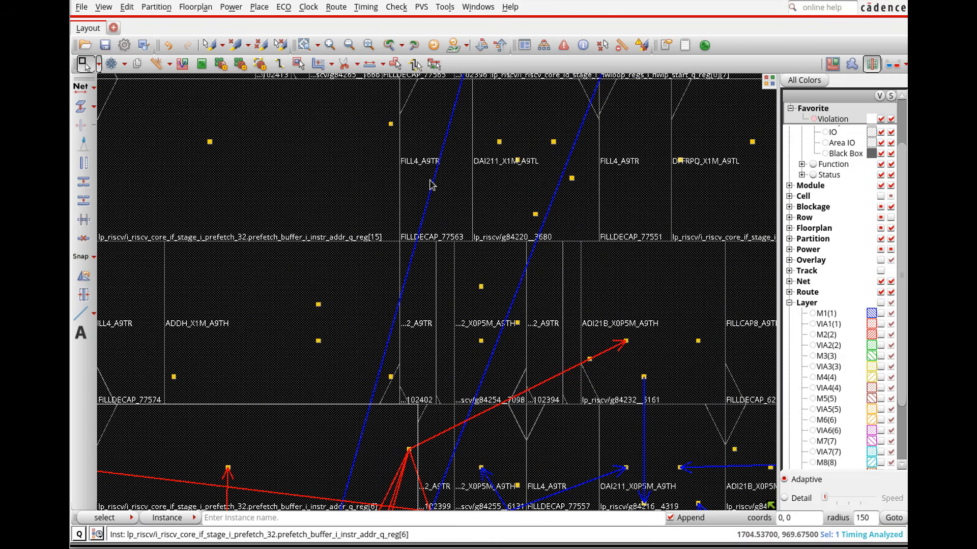
{"action": "key", "text": "f"}
{"action": "right_click_drag", "start_coordinate": [372, 225], "coordinate": [405, 258]}
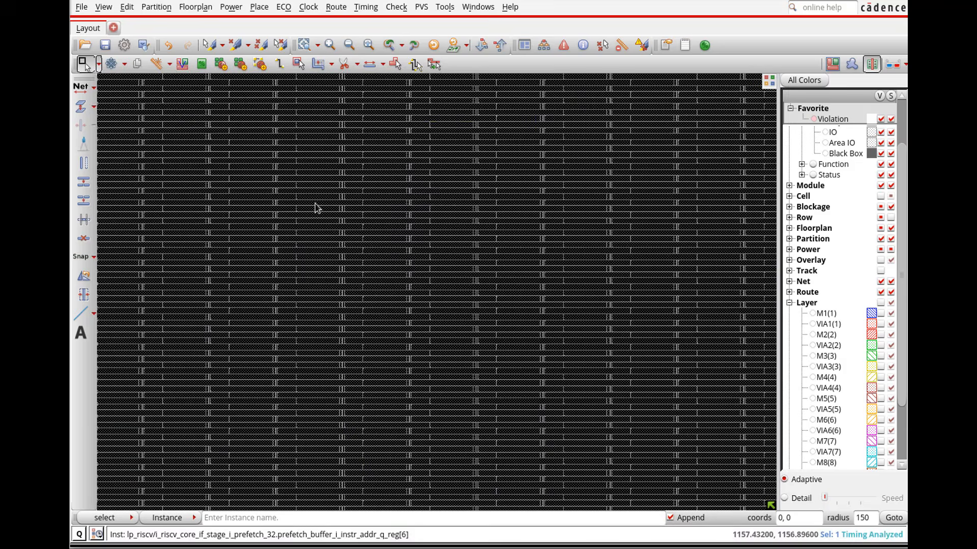
{"action": "right_click_drag", "start_coordinate": [316, 208], "coordinate": [438, 295]}
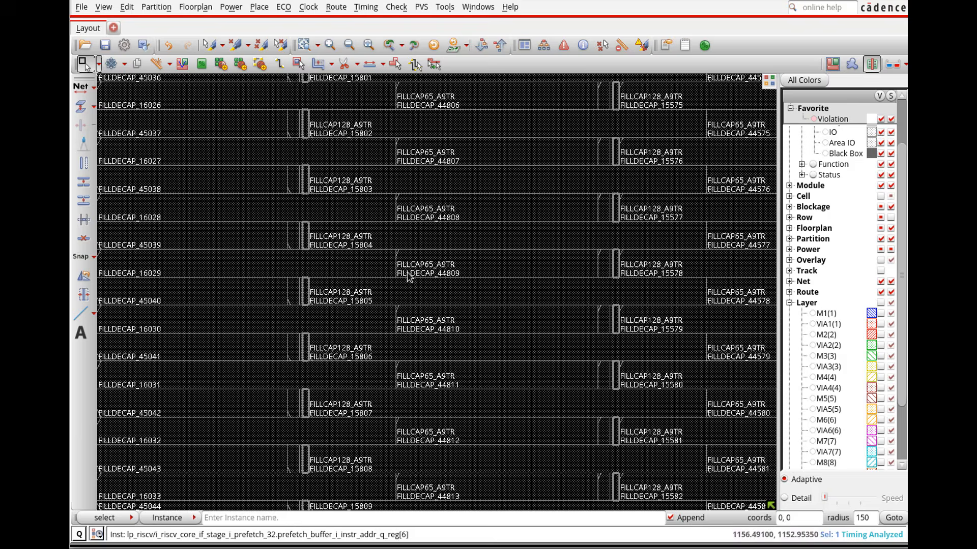
{"action": "key", "text": "f"}
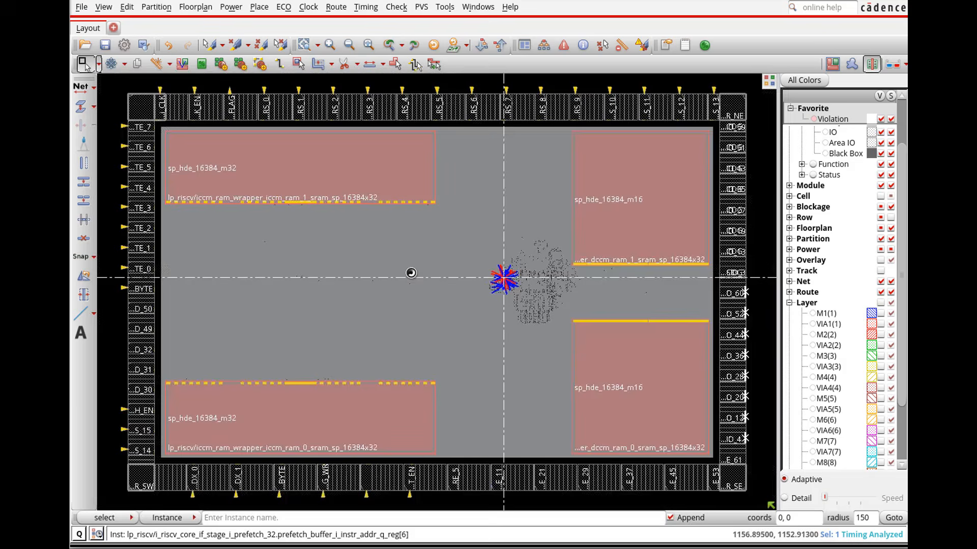
{"action": "left_click", "coordinate": [542, 243]}
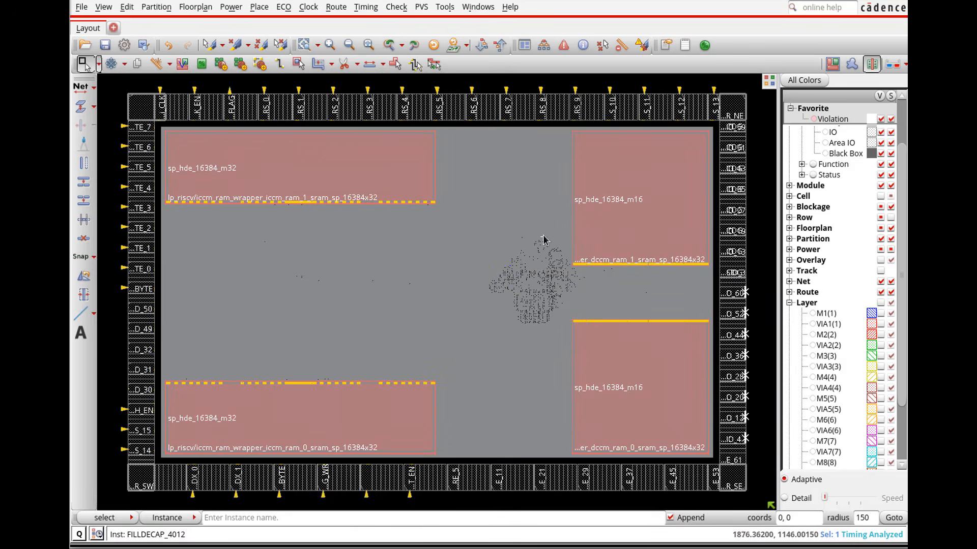
Run the "Fixing DRCs after adding fillers" message and check_drc lines from innovus.tcl in the Innovus terminal
{"action": "key", "text": "alt+Tab"}
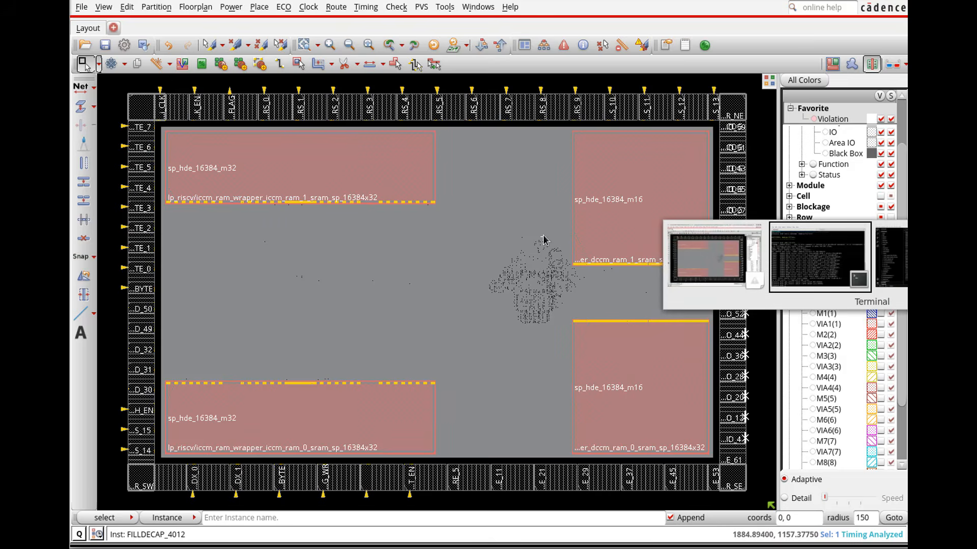
{"action": "key", "text": "alt+Tab"}
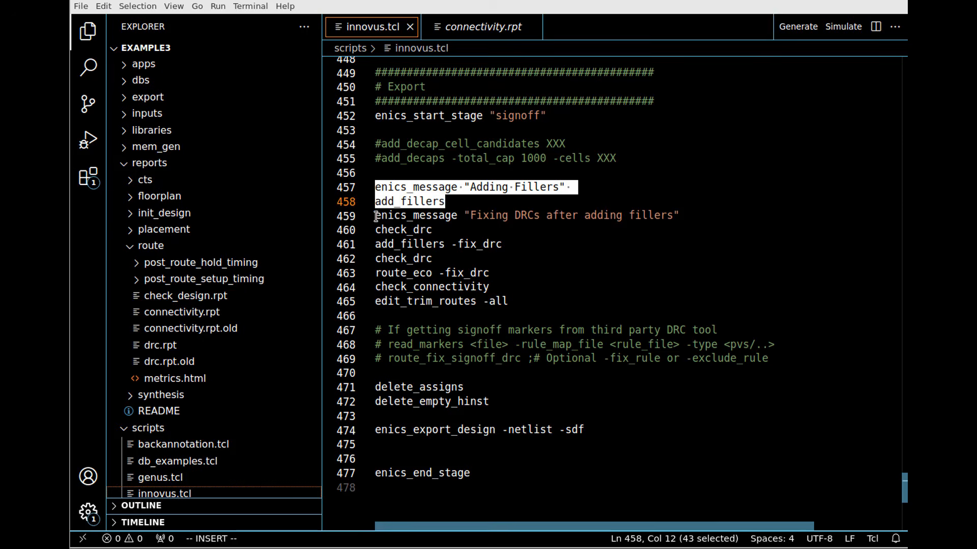
{"action": "left_click_drag", "start_coordinate": [375, 215], "coordinate": [426, 215]}
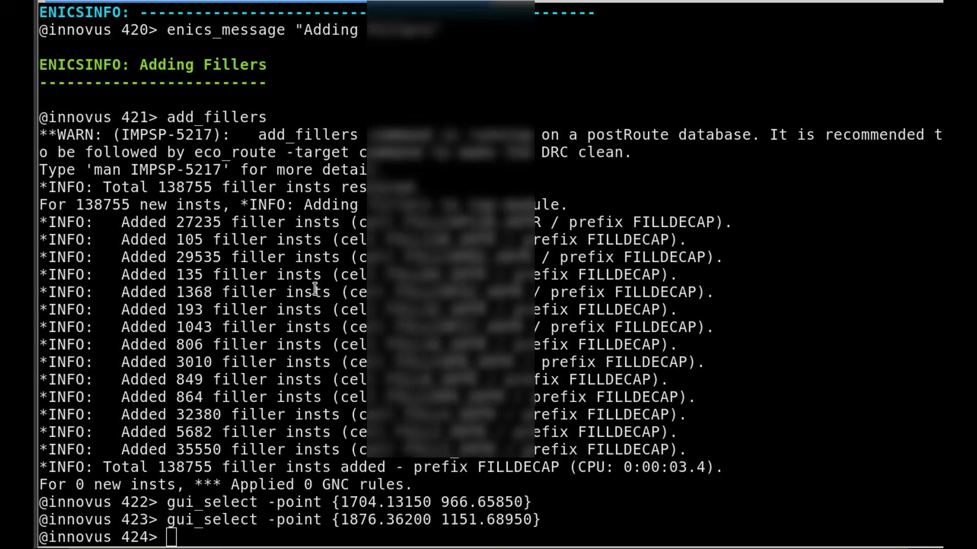
{"action": "middle_click", "coordinate": [314, 289]}
{"action": "key", "text": "Return"}
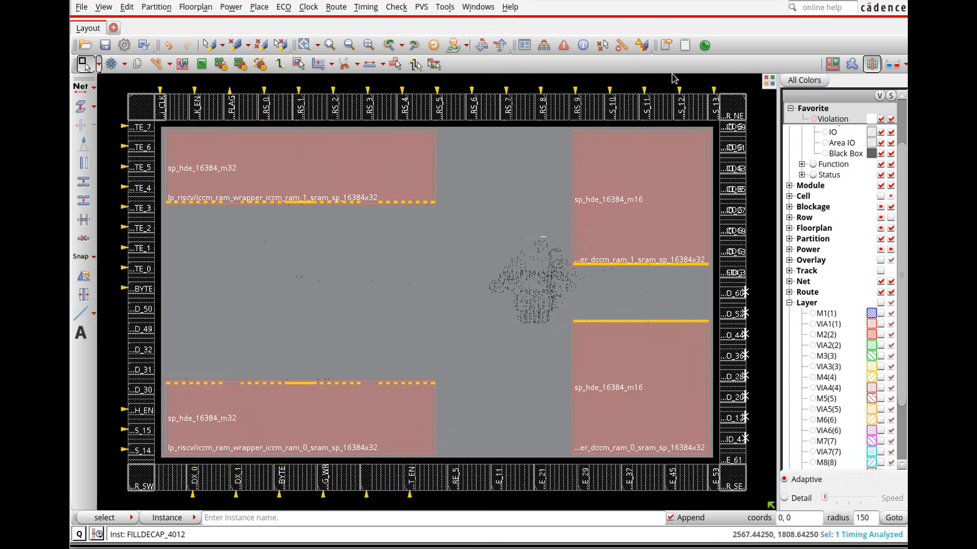
Locate the first M1 violation, at lp_riscv/g85176__3680, from the violation browser and show the M1 layer around it
{"action": "left_click", "coordinate": [562, 45]}
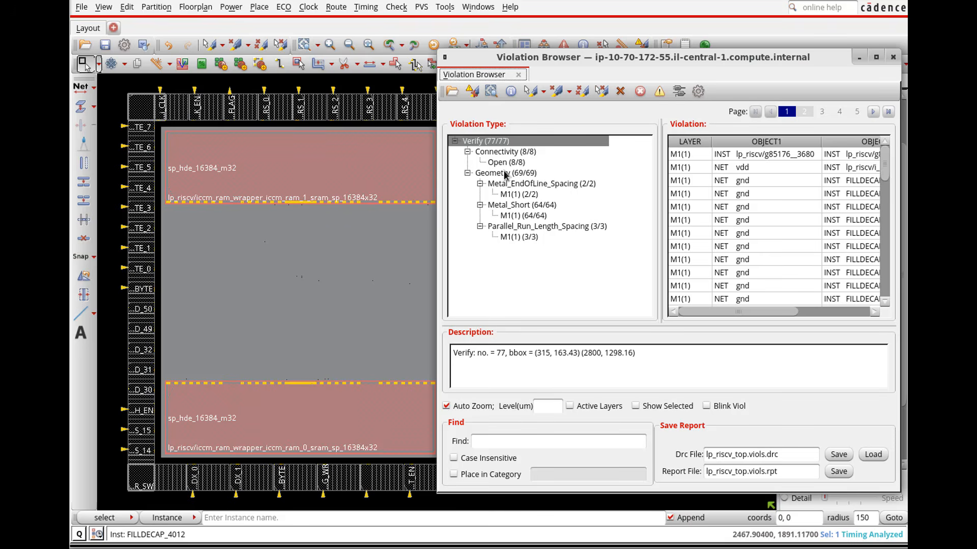
{"action": "left_click", "coordinate": [717, 158]}
{"action": "left_click", "coordinate": [880, 313]}
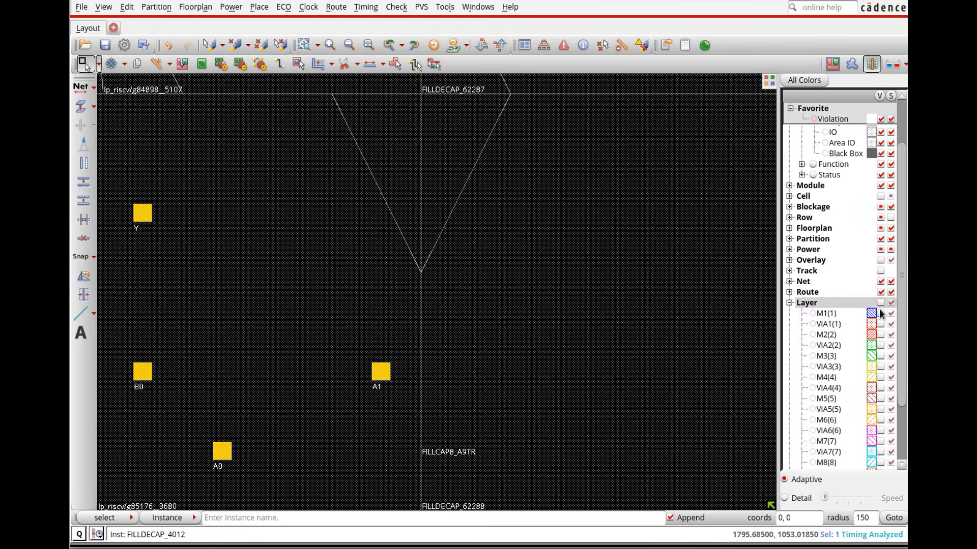
{"action": "scroll", "coordinate": [502, 331], "scroll_direction": "down", "scroll_amount": 1}
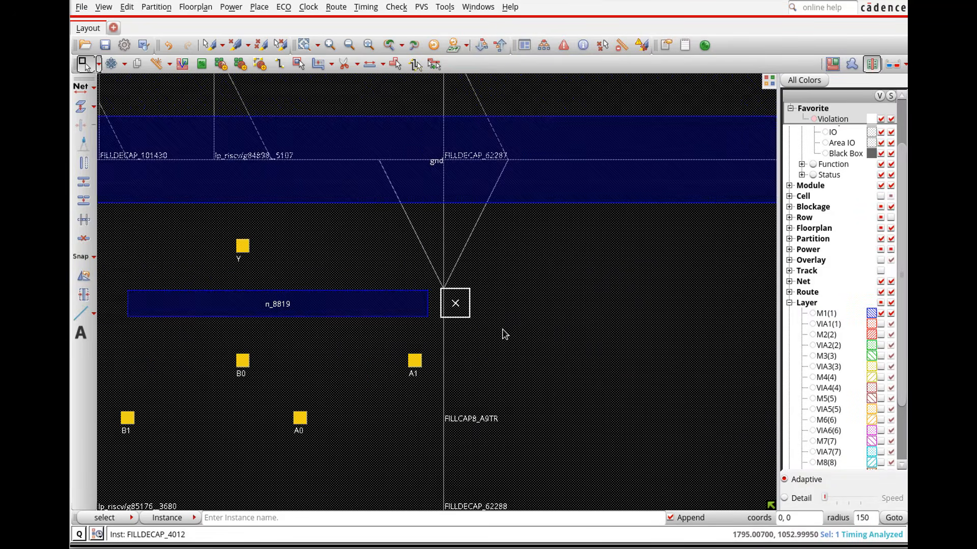
{"action": "scroll", "coordinate": [502, 329], "scroll_direction": "down", "scroll_amount": 1}
{"action": "scroll", "coordinate": [502, 325], "scroll_direction": "down", "scroll_amount": 1}
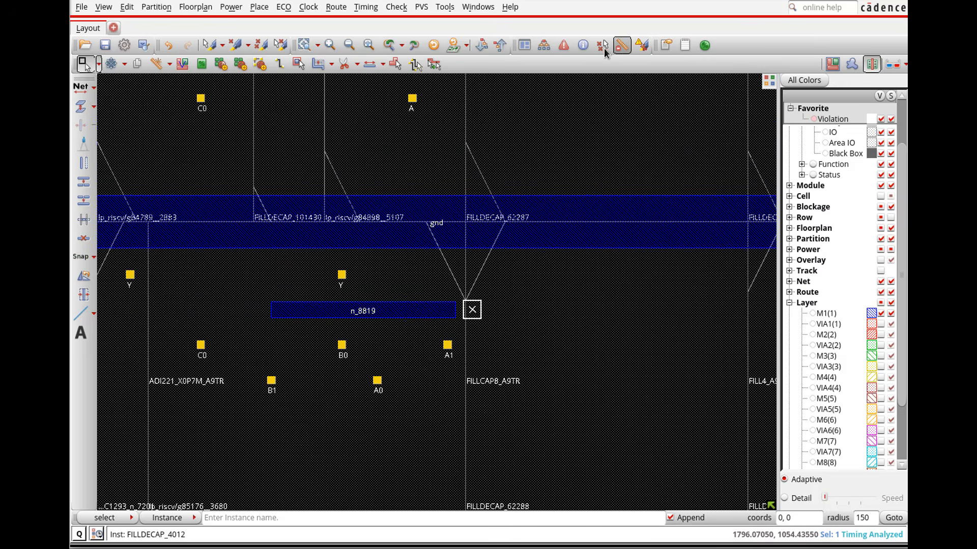
Locate the first M1 Metal_Short violation from the violation browser and examine the gnd wire overlapping the filler cell
{"action": "left_click", "coordinate": [564, 46]}
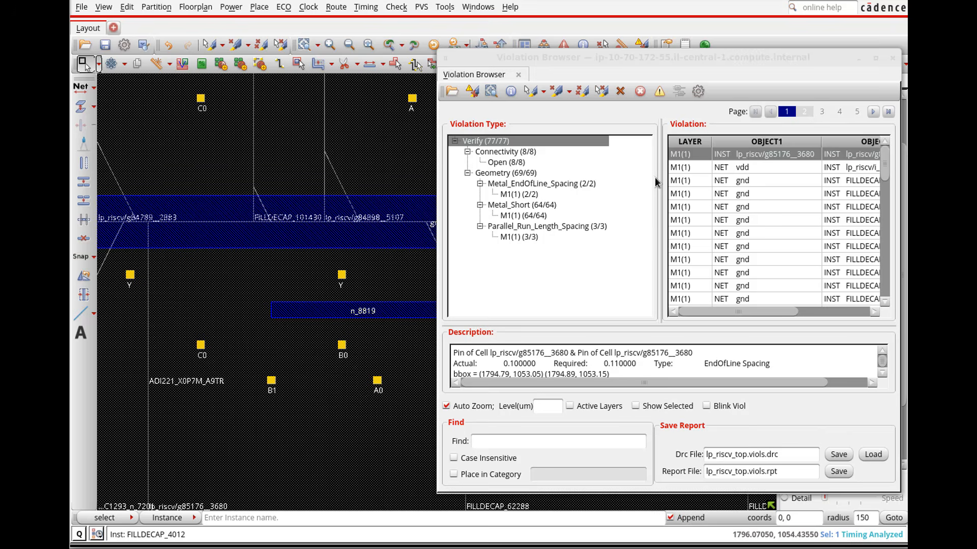
{"action": "left_click", "coordinate": [531, 214]}
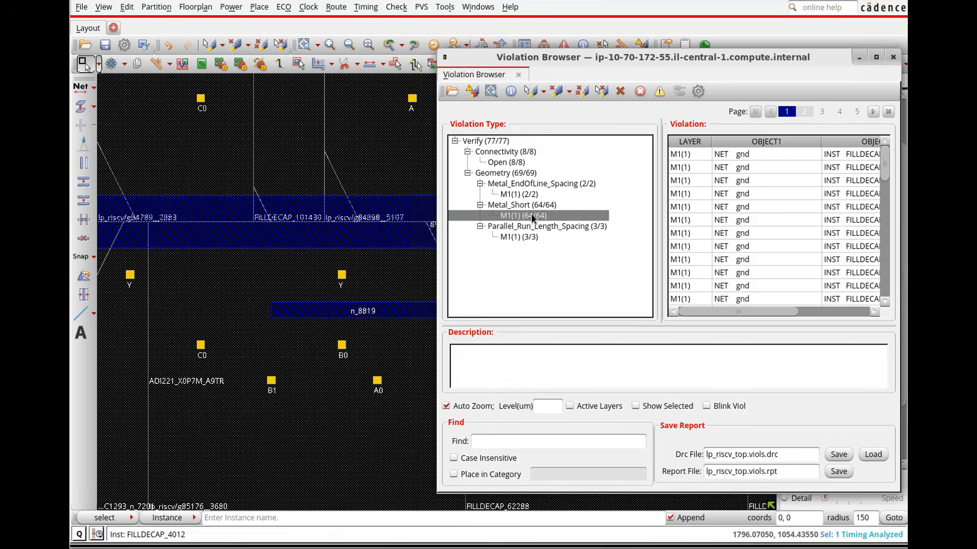
{"action": "left_click", "coordinate": [744, 153]}
{"action": "scroll", "coordinate": [550, 309], "scroll_direction": "down", "scroll_amount": 3}
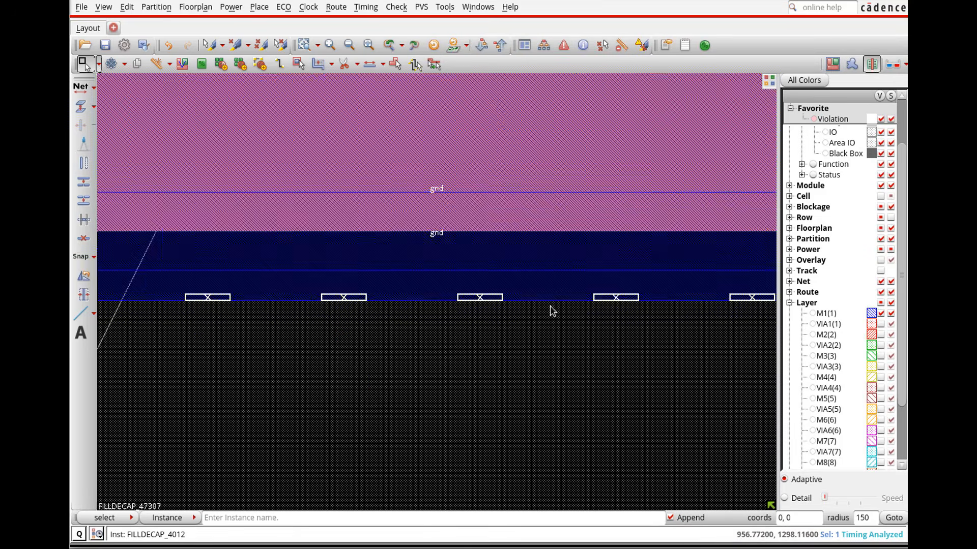
{"action": "scroll", "coordinate": [554, 313], "scroll_direction": "down", "scroll_amount": 1}
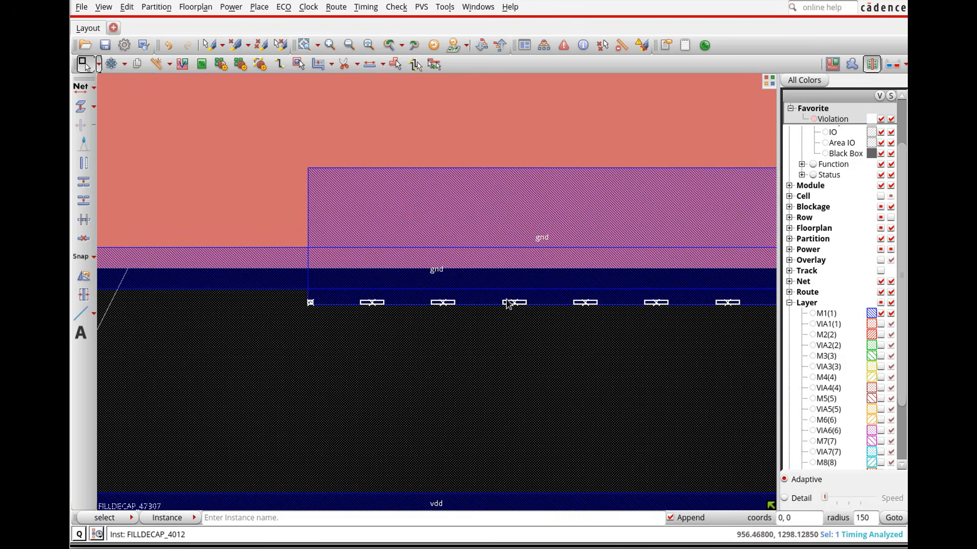
{"action": "scroll", "coordinate": [504, 361], "scroll_direction": "down", "scroll_amount": 1}
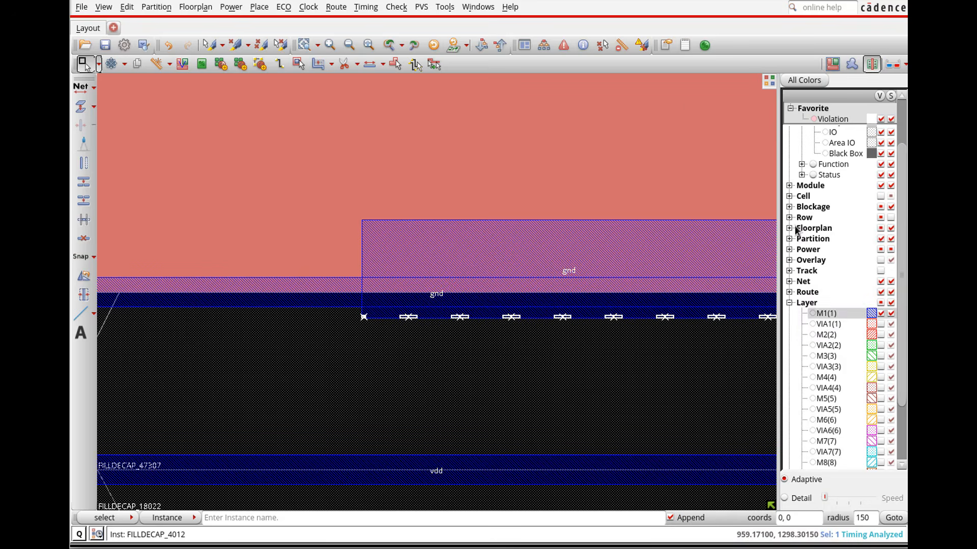
Locate another M1 metal short from the violation list and examine where shorts occur along the lower edge of the iccm_ram_1 macro
{"action": "left_click", "coordinate": [563, 45]}
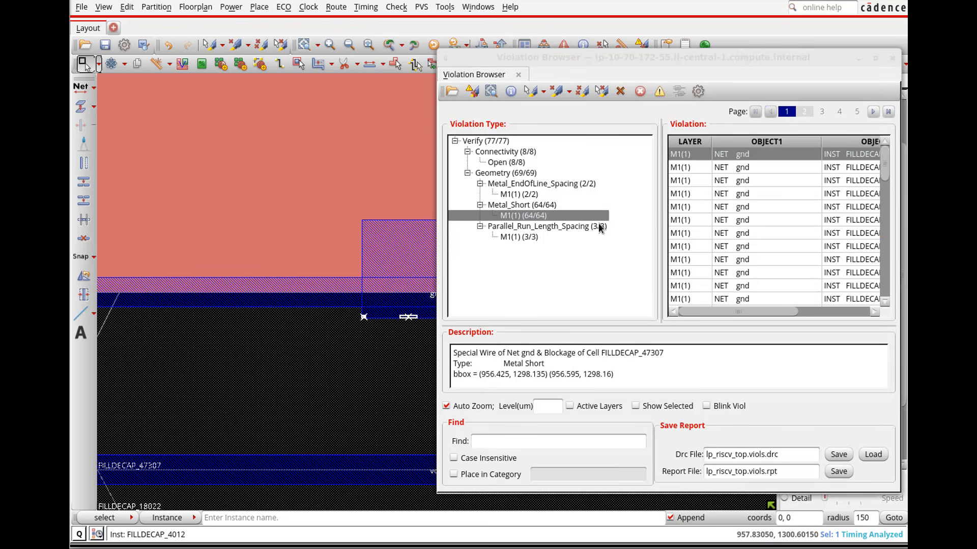
{"action": "left_click", "coordinate": [692, 238]}
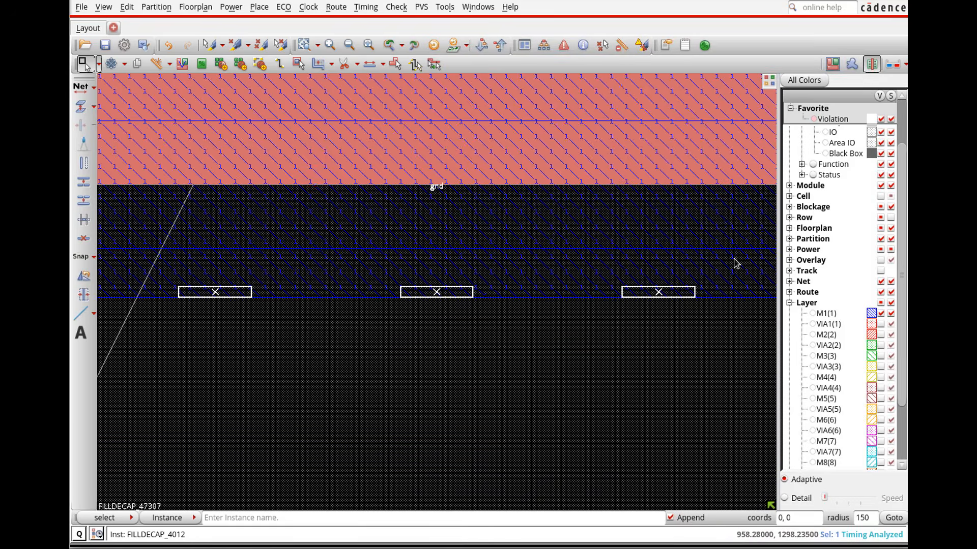
{"action": "scroll", "coordinate": [624, 289], "scroll_direction": "down", "scroll_amount": 2}
{"action": "scroll", "coordinate": [634, 298], "scroll_direction": "down", "scroll_amount": 3}
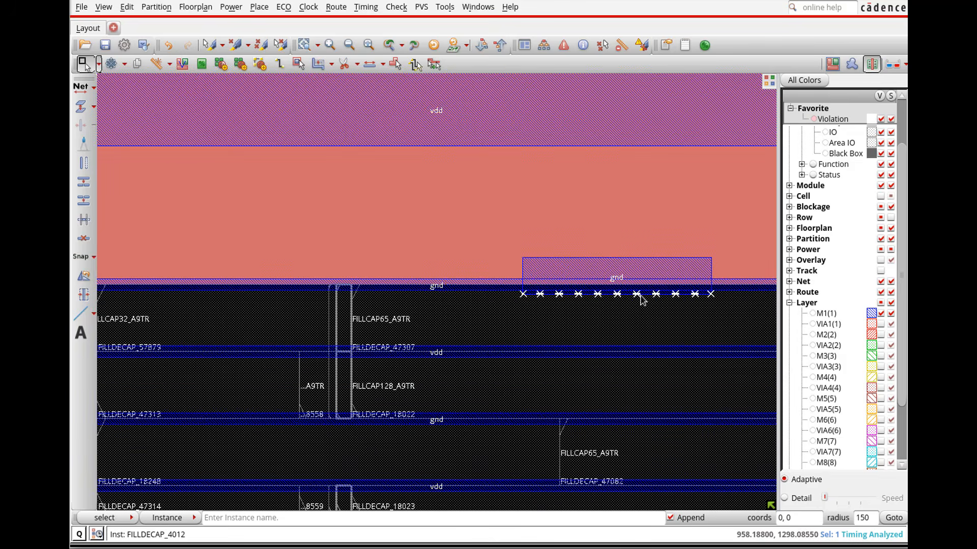
{"action": "scroll", "coordinate": [640, 299], "scroll_direction": "down", "scroll_amount": 4}
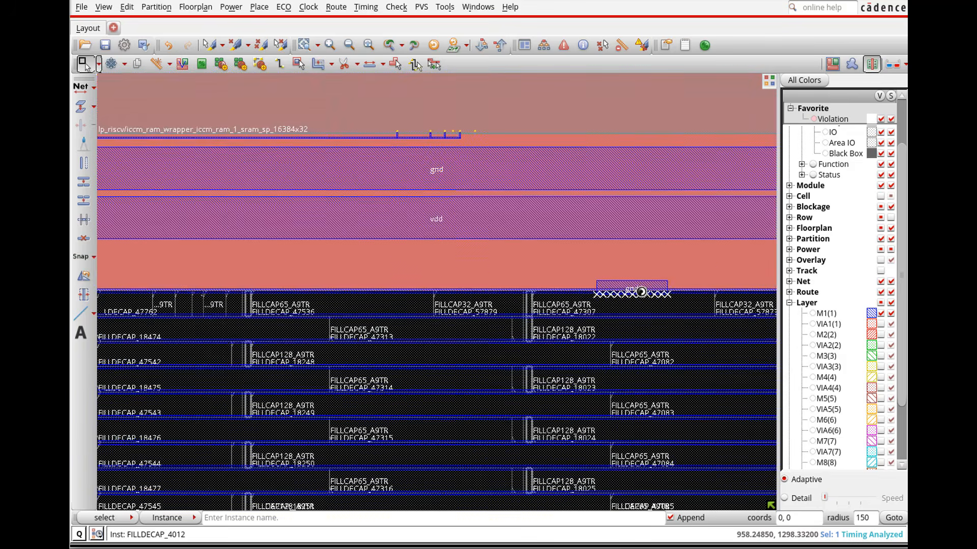
{"action": "scroll", "coordinate": [642, 296], "scroll_direction": "down", "scroll_amount": 3}
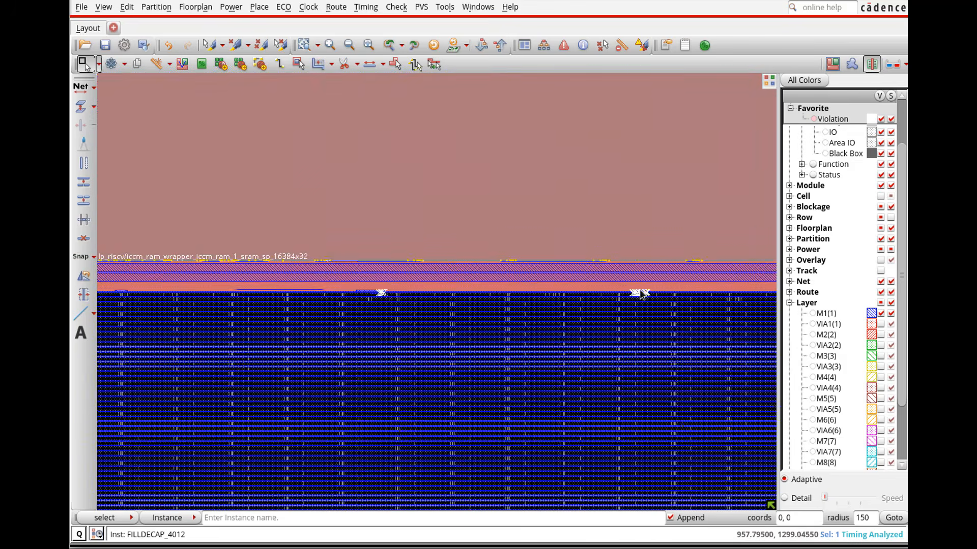
{"action": "scroll", "coordinate": [633, 272], "scroll_direction": "down", "scroll_amount": 2}
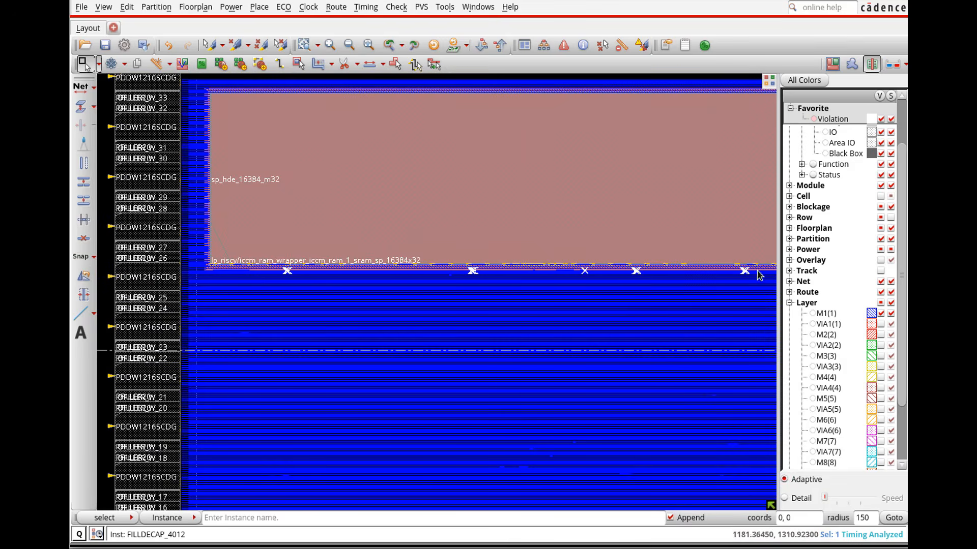
Locate the first M1 Parallel_Run_Length_Spacing violation from the violation browser and examine the gnd wire and filler cells around it
{"action": "left_click", "coordinate": [564, 44]}
{"action": "left_click", "coordinate": [517, 236]}
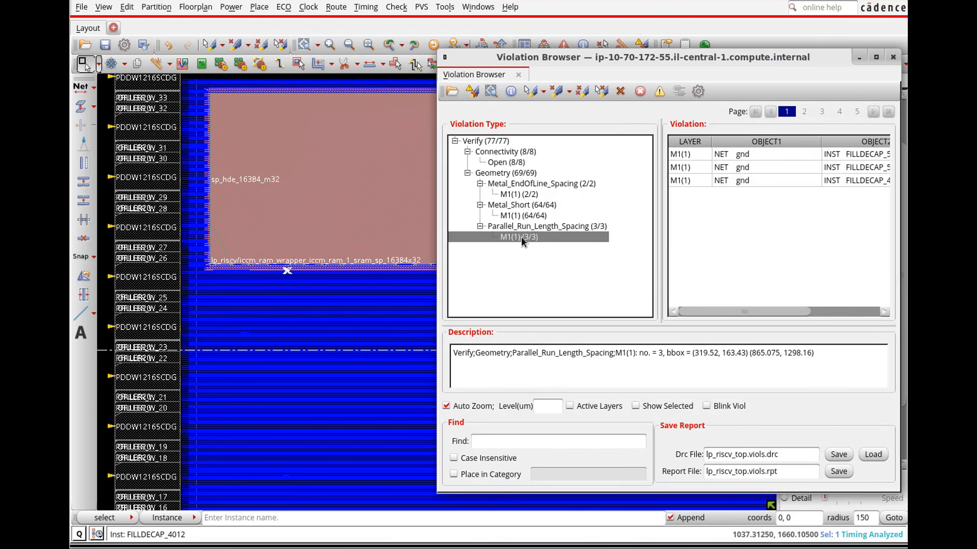
{"action": "double_click", "coordinate": [743, 153]}
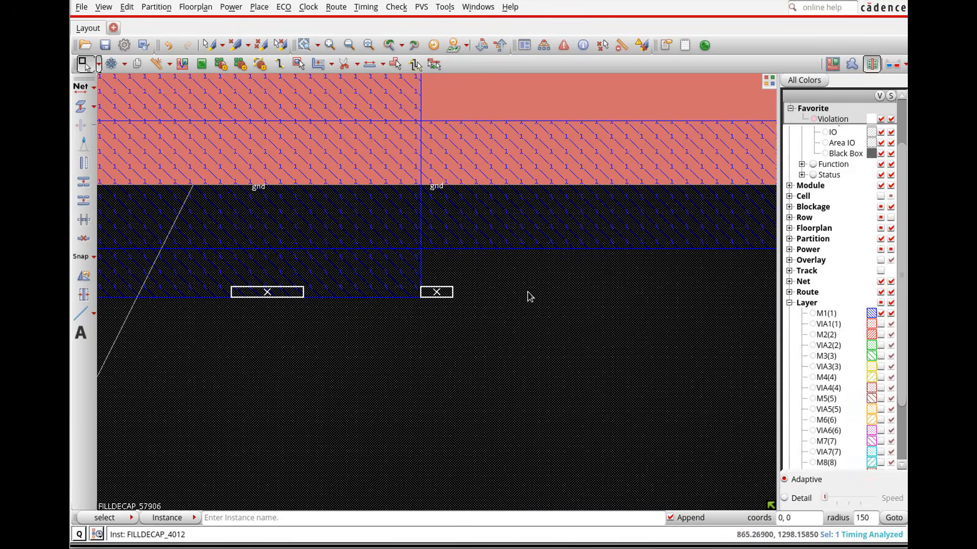
{"action": "scroll", "coordinate": [524, 295], "scroll_direction": "down", "scroll_amount": 5}
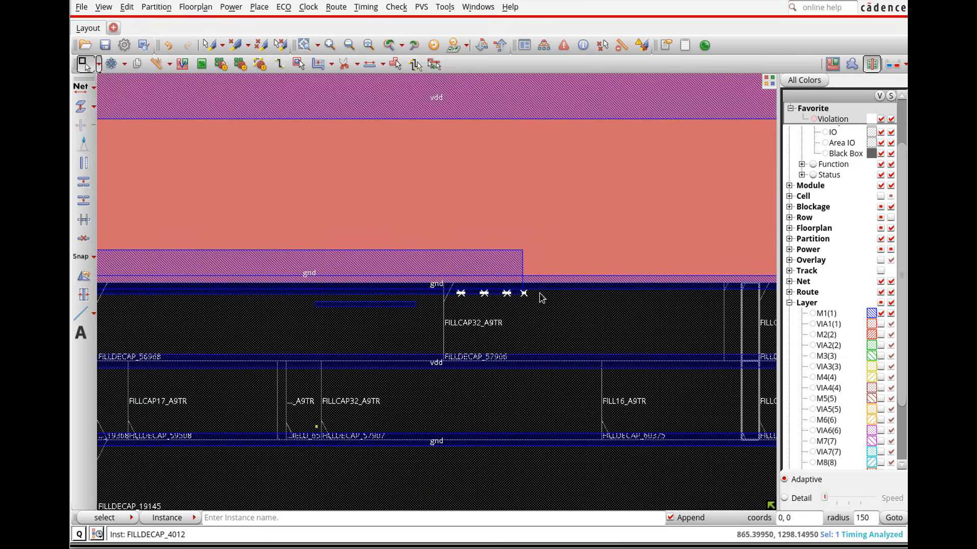
{"action": "scroll", "coordinate": [541, 297], "scroll_direction": "down", "scroll_amount": 1}
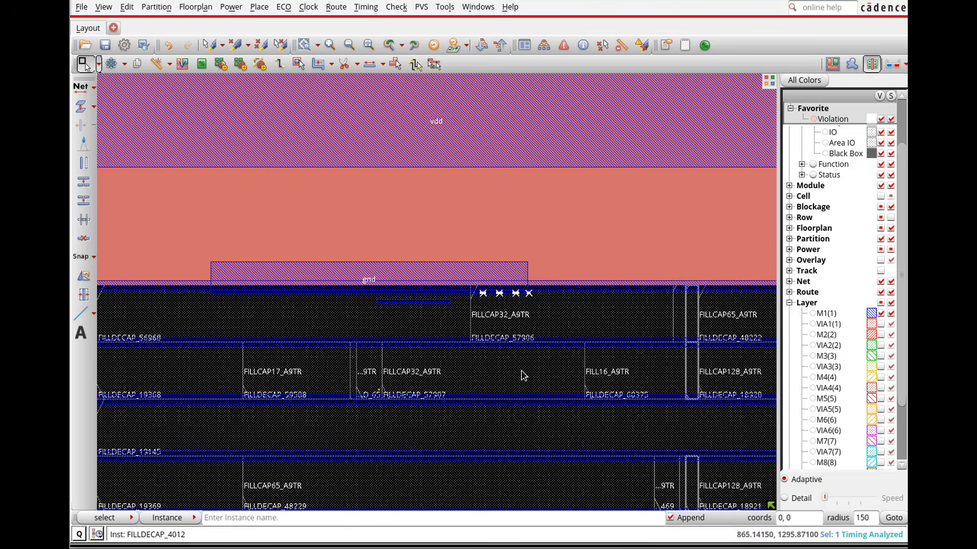
Run add_fillers -fix_drc in the Innovus terminal
{"action": "mouse_move", "coordinate": [216, 548]}
{"action": "left_click", "coordinate": [216, 506]}
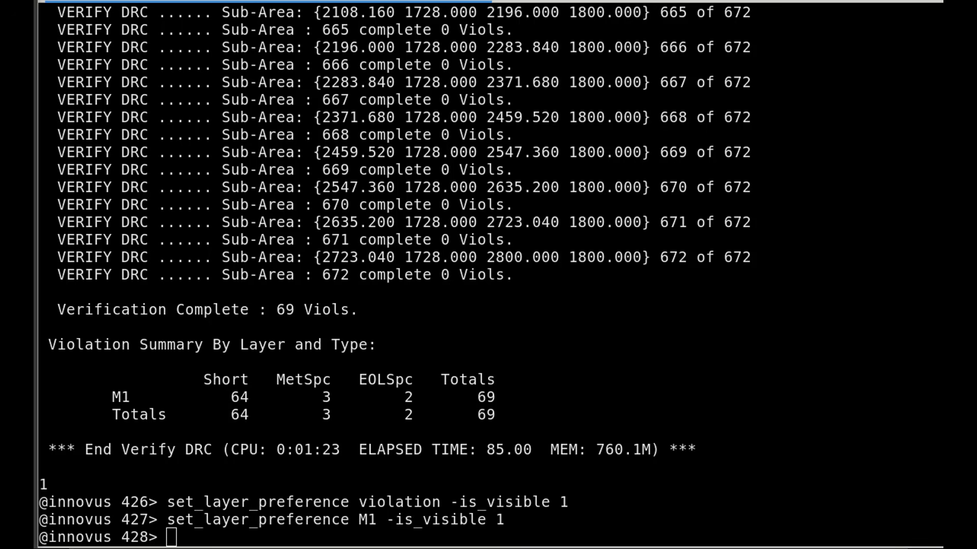
{"action": "middle_click", "coordinate": [372, 368]}
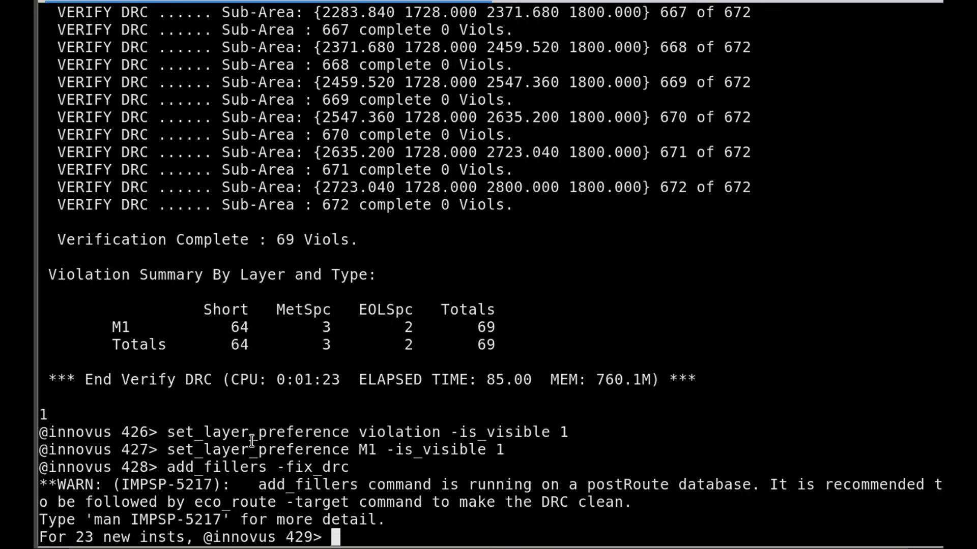
Return to the Innovus layout and examine the filler cells around the M1 gnd wire at the macro's lower edge
{"action": "key", "text": "alt+Tab"}
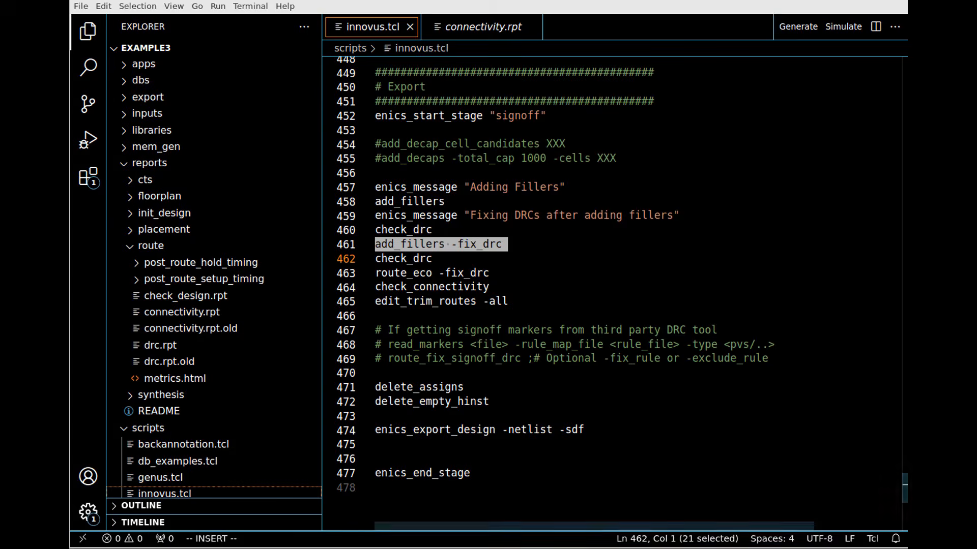
{"action": "left_click", "coordinate": [595, 544]}
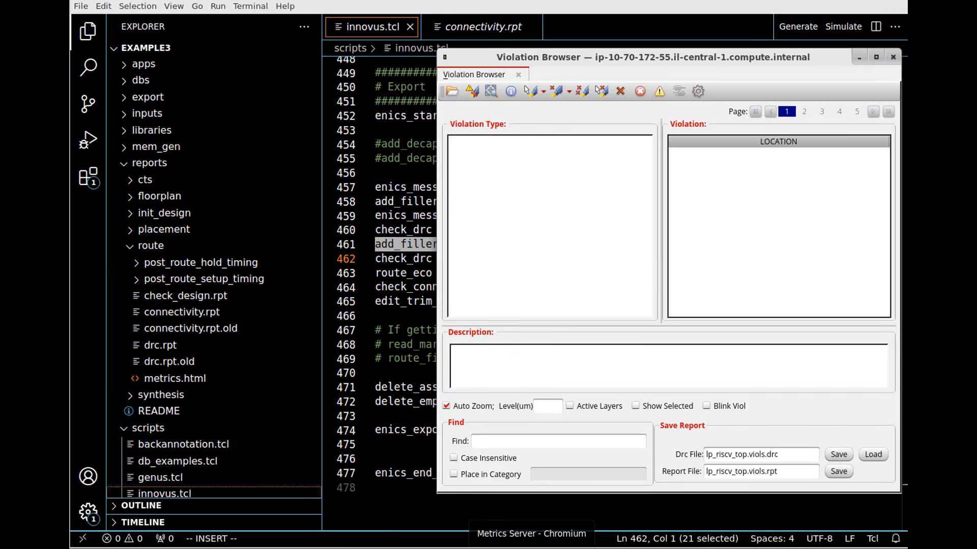
{"action": "left_click", "coordinate": [468, 504]}
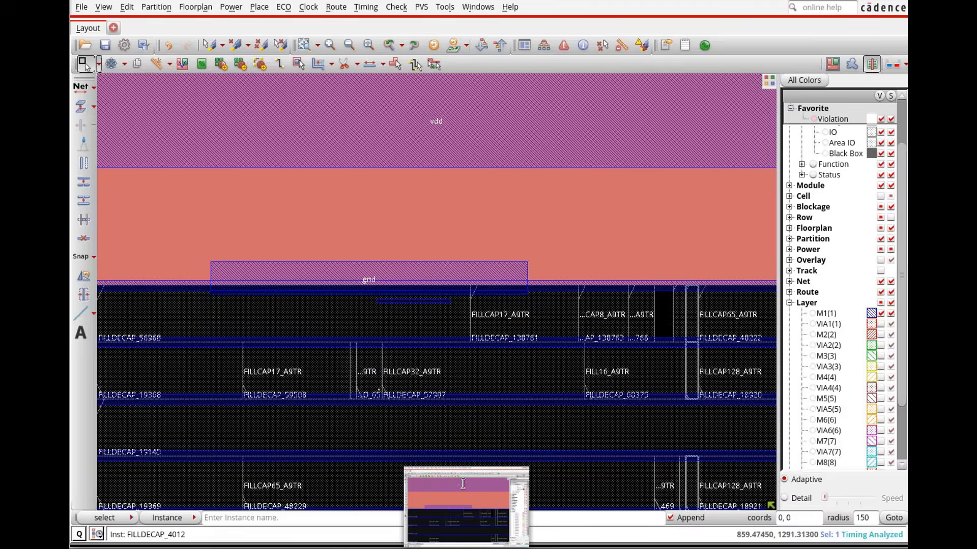
{"action": "scroll", "coordinate": [472, 305], "scroll_direction": "down", "scroll_amount": 2}
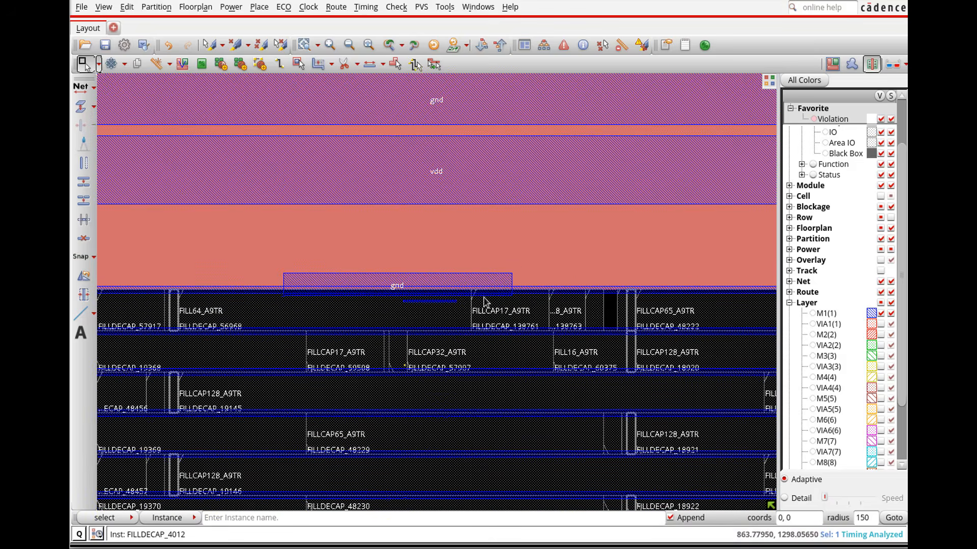
{"action": "right_click_drag", "start_coordinate": [235, 225], "coordinate": [483, 362]}
Run the route_eco -fix_drc line from innovus.tcl in the Innovus terminal
{"action": "mouse_move", "coordinate": [213, 548]}
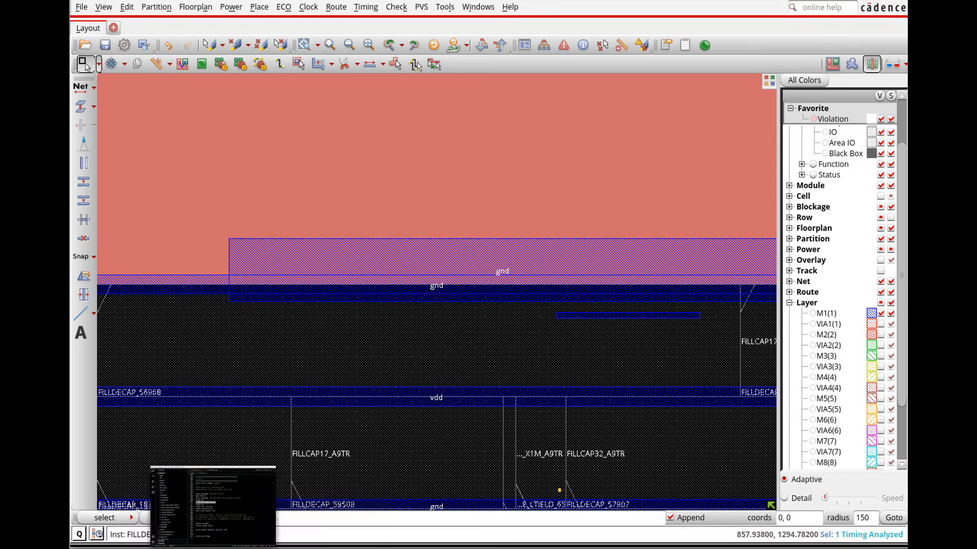
{"action": "left_click", "coordinate": [213, 506]}
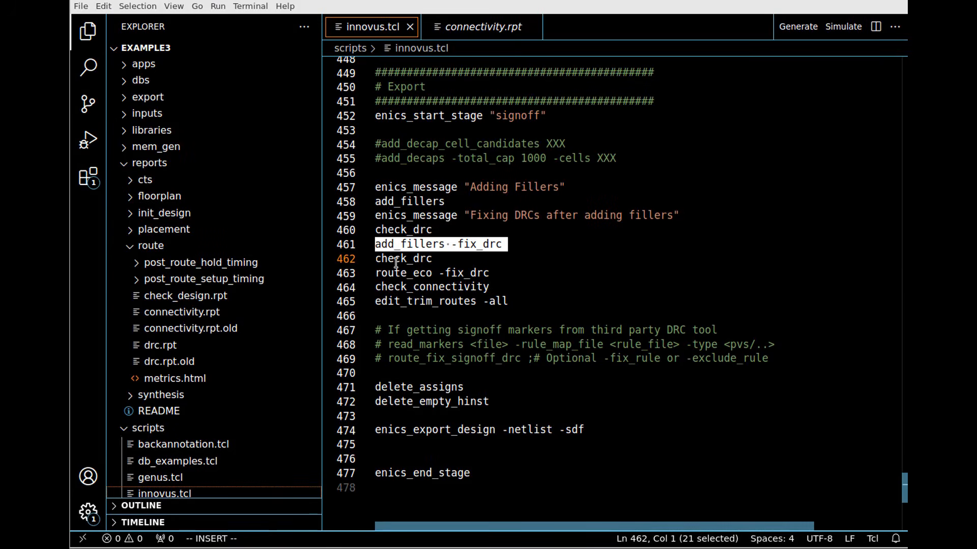
{"action": "double_click", "coordinate": [381, 273]}
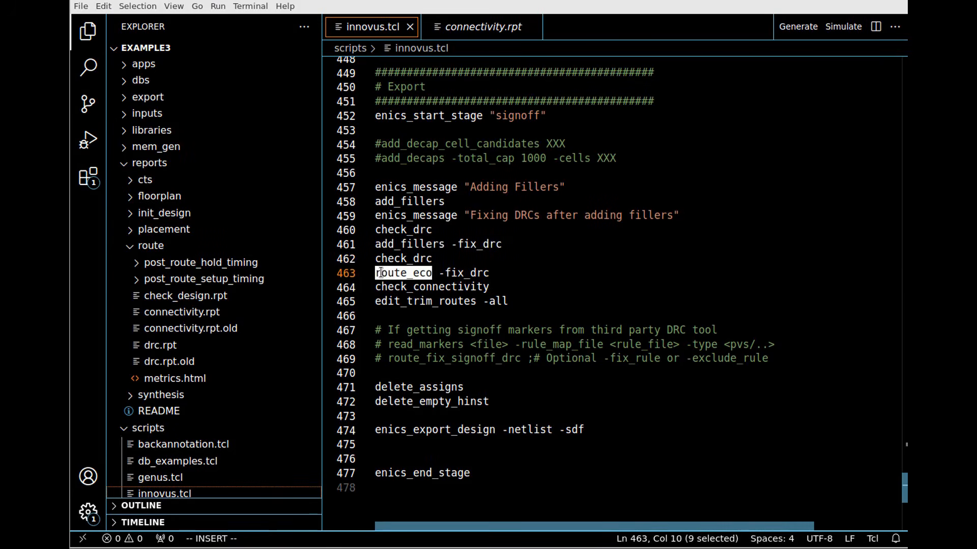
{"action": "key", "text": "alt+Tab"}
{"action": "middle_click", "coordinate": [300, 404]}
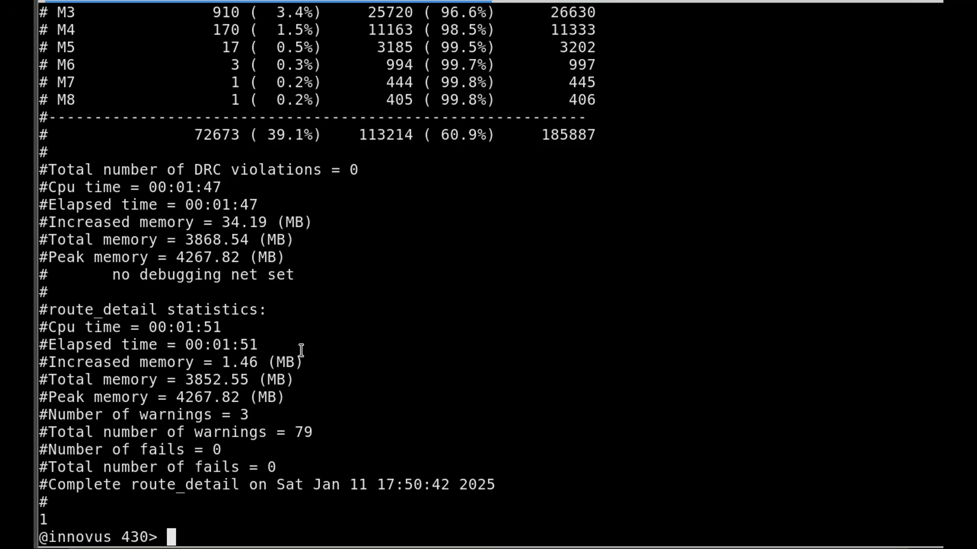
Switch back to the Innovus layout and inspect filler FILLDECAP_56968 and the gnd wire overlapping it
{"action": "key", "text": "alt+Tab"}
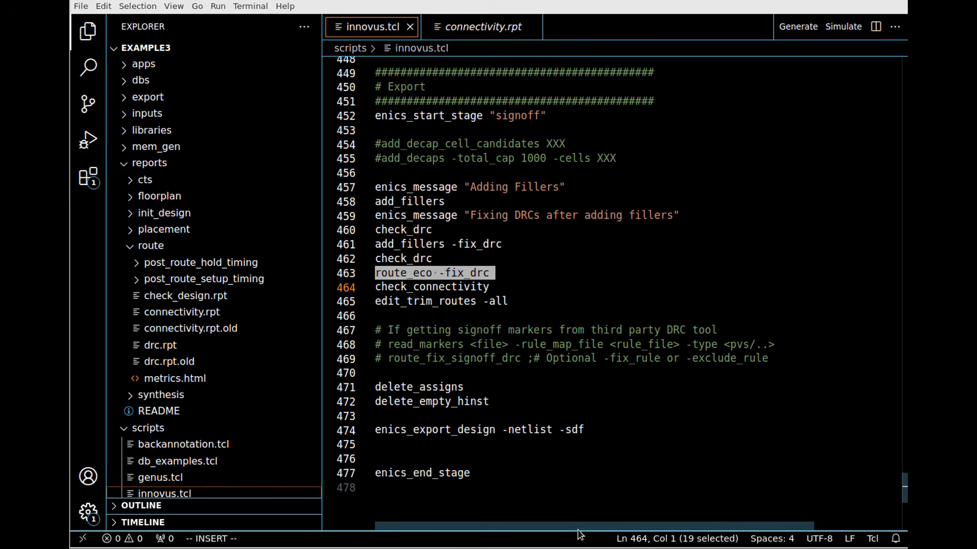
{"action": "mouse_move", "coordinate": [462, 548]}
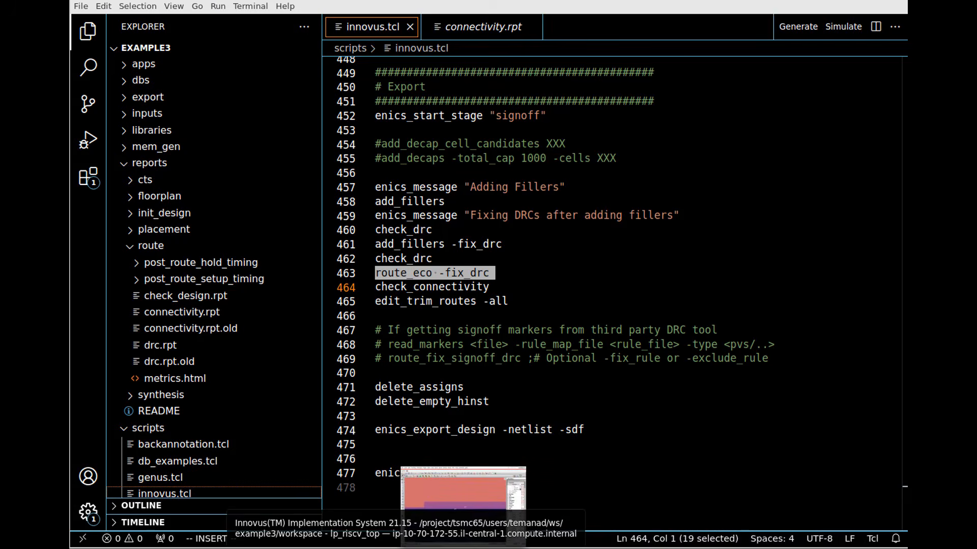
{"action": "left_click", "coordinate": [463, 529]}
{"action": "left_click", "coordinate": [511, 345]}
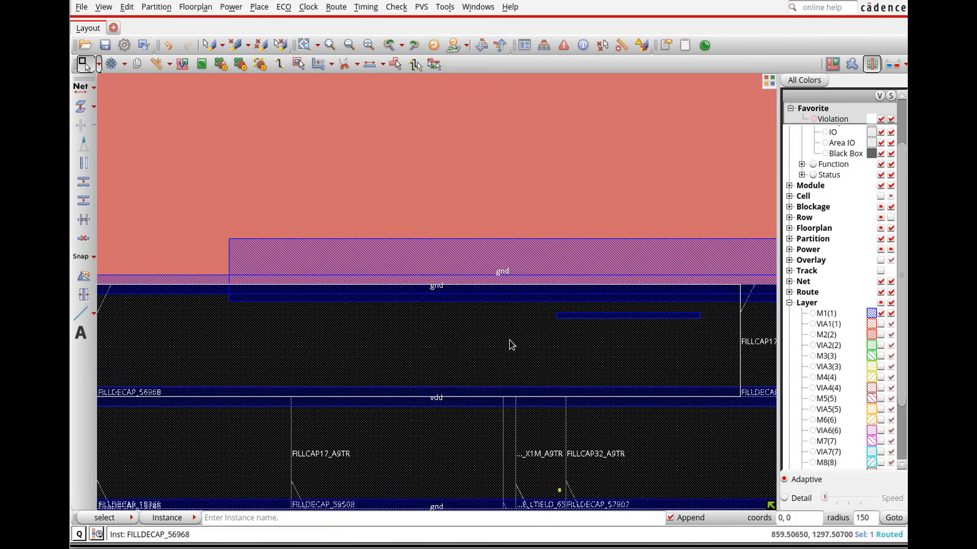
{"action": "scroll", "coordinate": [511, 344], "scroll_direction": "down", "scroll_amount": 1}
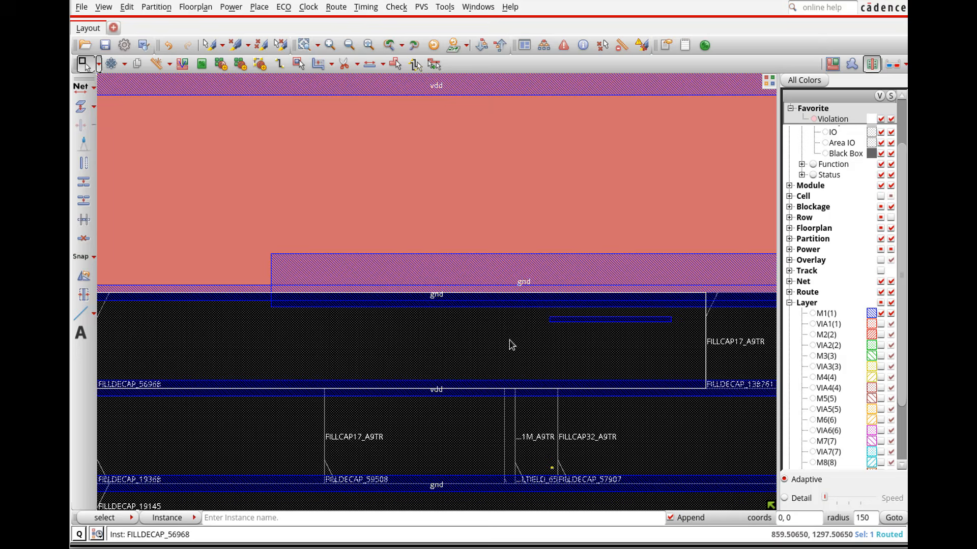
{"action": "scroll", "coordinate": [511, 345], "scroll_direction": "down", "scroll_amount": 1}
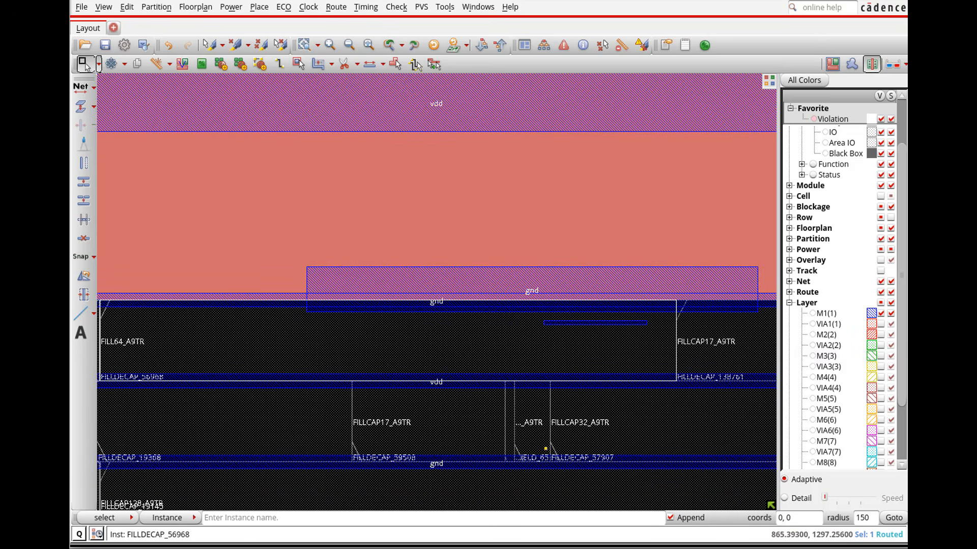
Run check_drc in the Innovus terminal
{"action": "key", "text": "alt+Tab"}
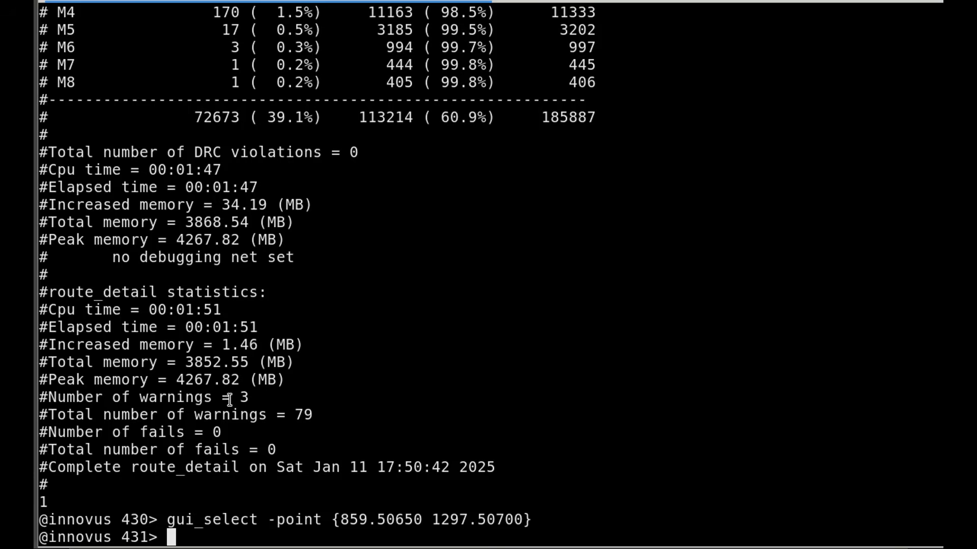
{"action": "type", "text": "check_drc"}
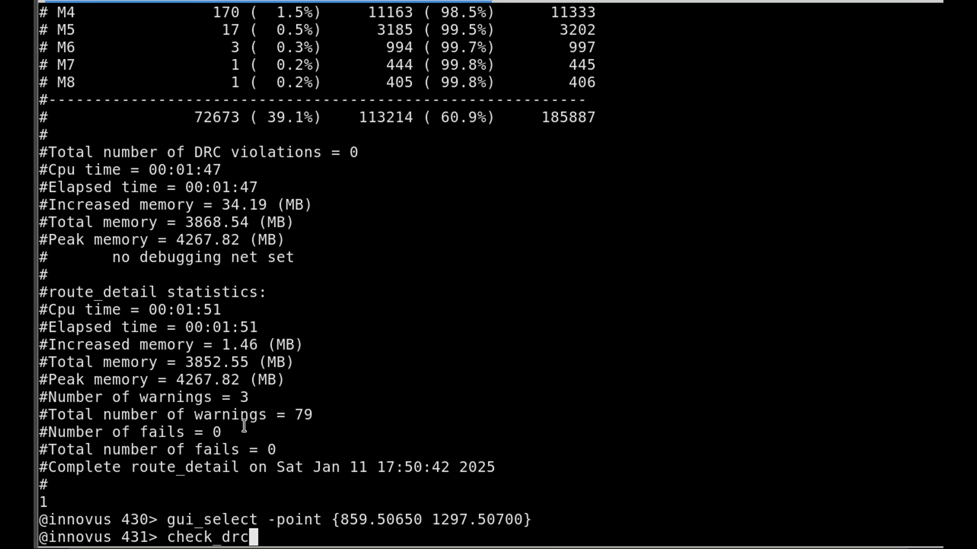
{"action": "key", "text": "Return"}
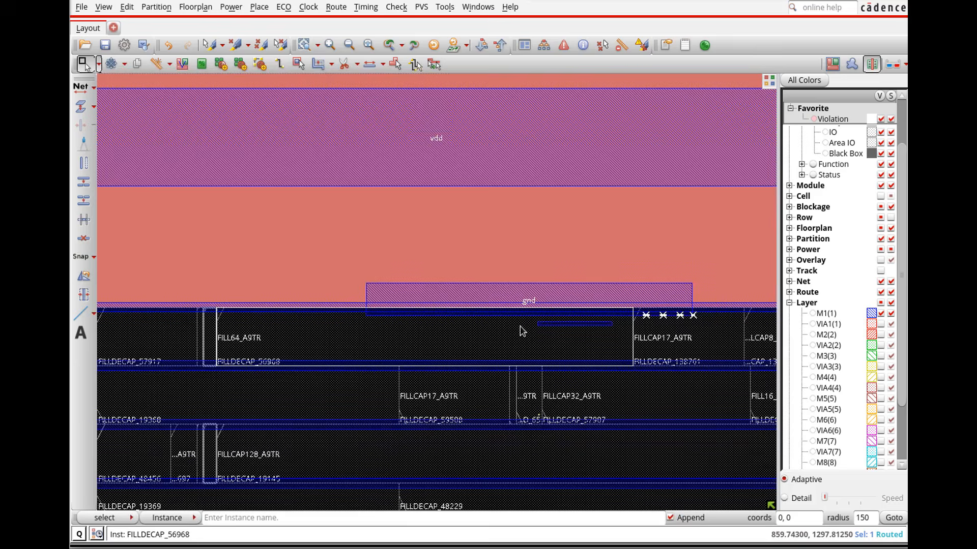
Select the M1 gnd stripe beside the violation markers and make all layers visible to inspect its connections
{"action": "left_click", "coordinate": [478, 301]}
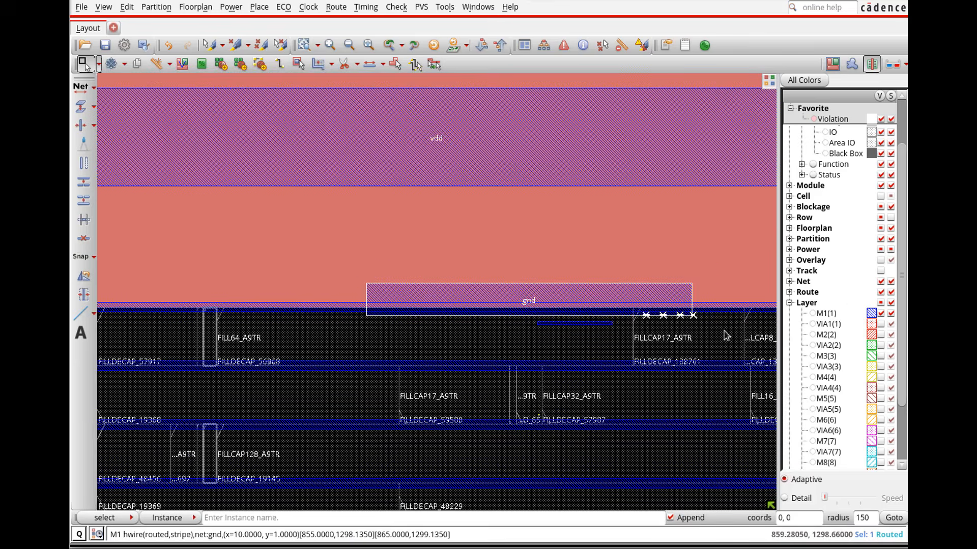
{"action": "left_click", "coordinate": [880, 303]}
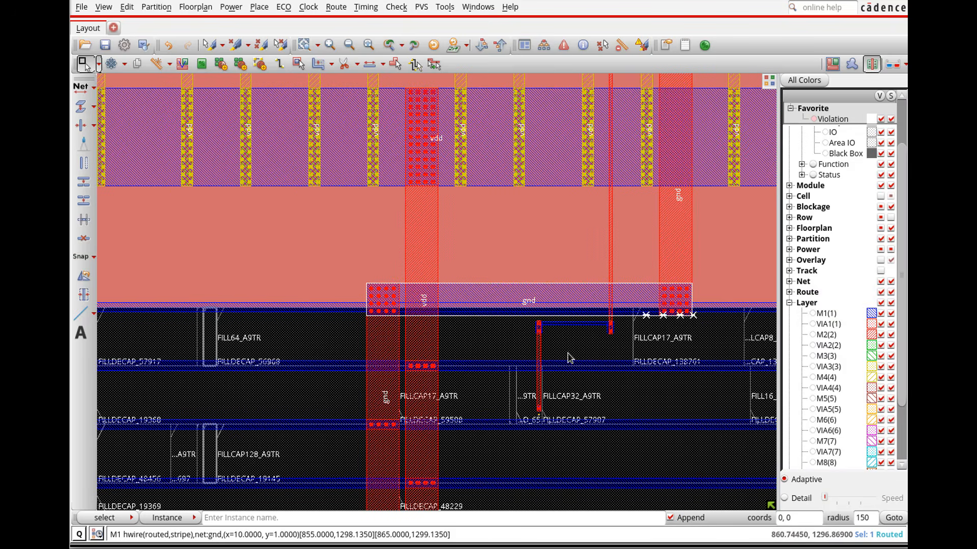
{"action": "scroll", "coordinate": [576, 351], "scroll_direction": "down", "scroll_amount": 1}
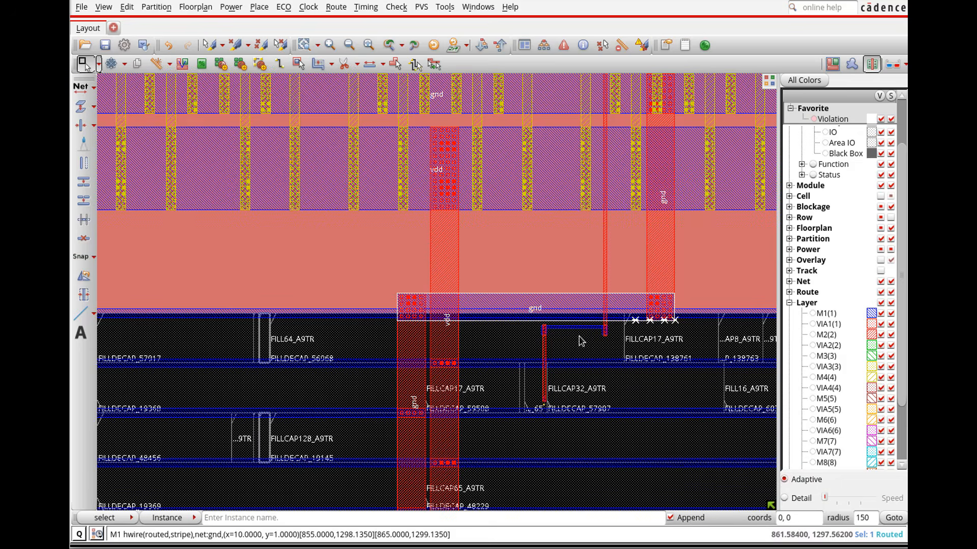
{"action": "scroll", "coordinate": [582, 341], "scroll_direction": "up", "scroll_amount": 1}
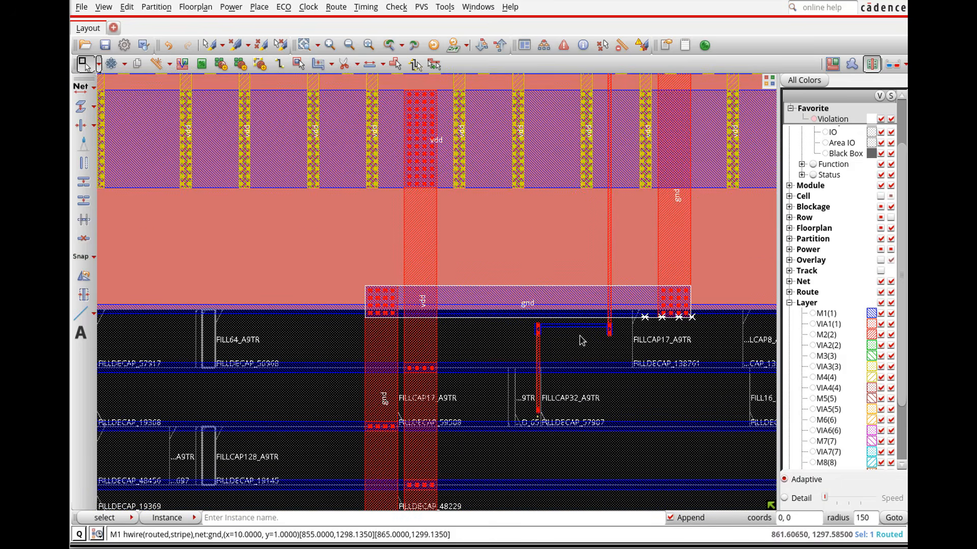
Delete the short M1 gnd stripe together with the vias at both of its ends
{"action": "left_click", "coordinate": [487, 345]}
{"action": "left_click_drag", "start_coordinate": [431, 311], "coordinate": [723, 328]}
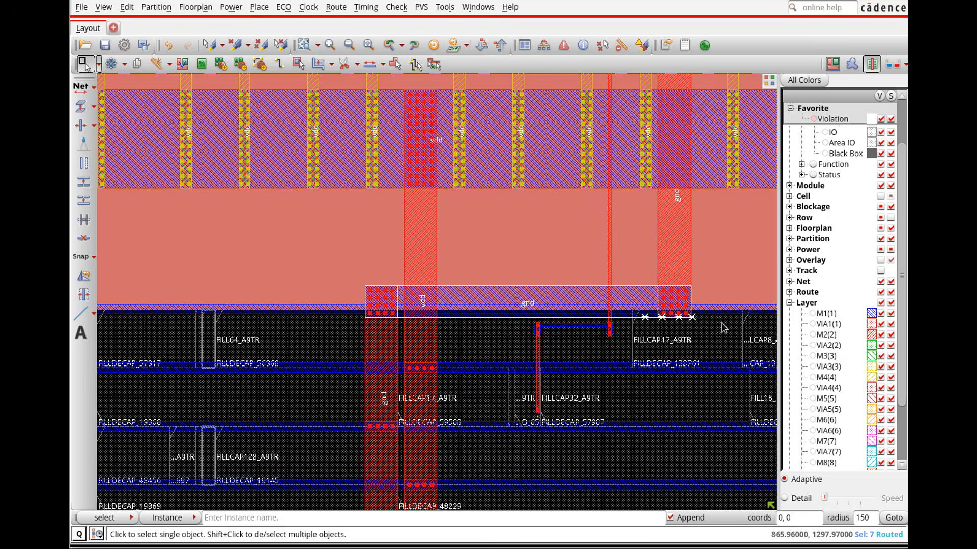
{"action": "key", "text": "Delete"}
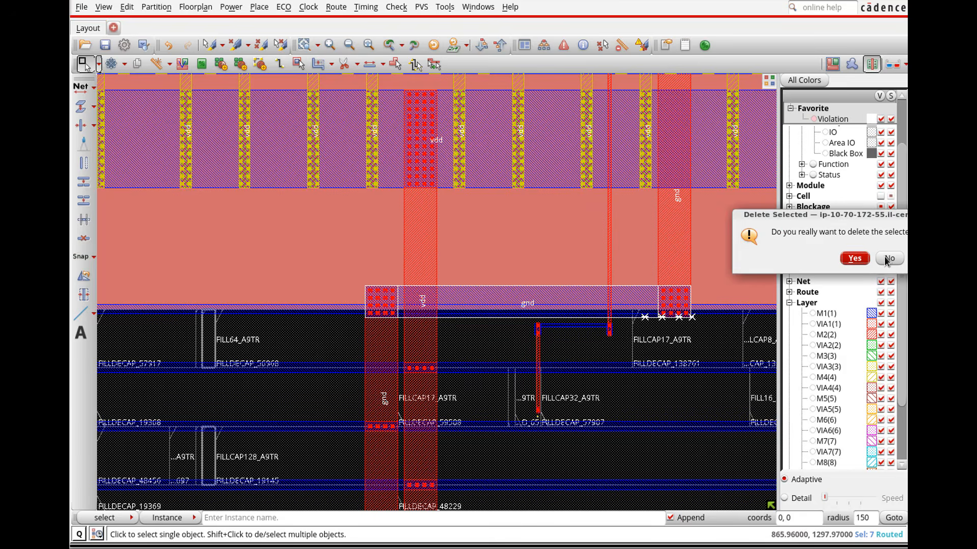
{"action": "left_click", "coordinate": [858, 259]}
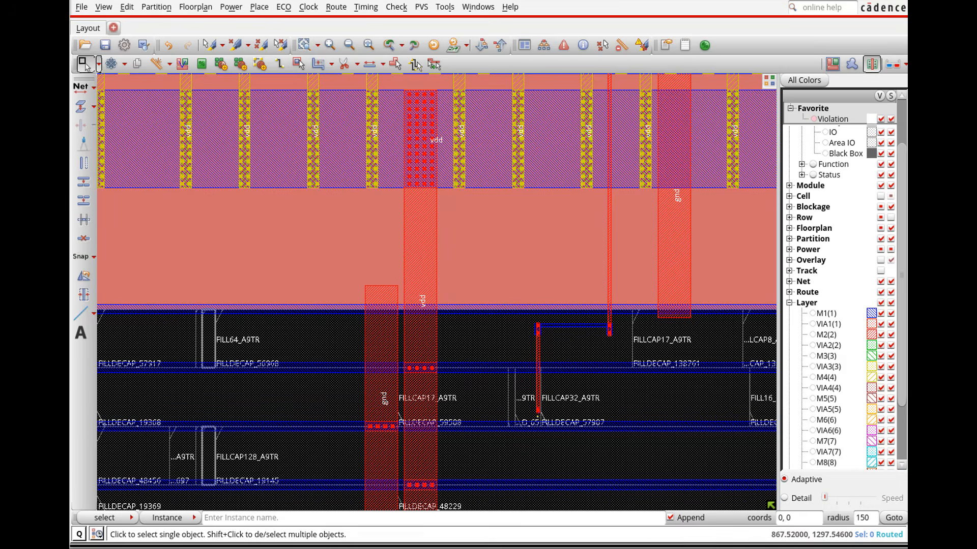
Run trim_dangling_wires in the Innovus terminal
{"action": "key", "text": "alt+Tab"}
{"action": "type", "text": "tr"}
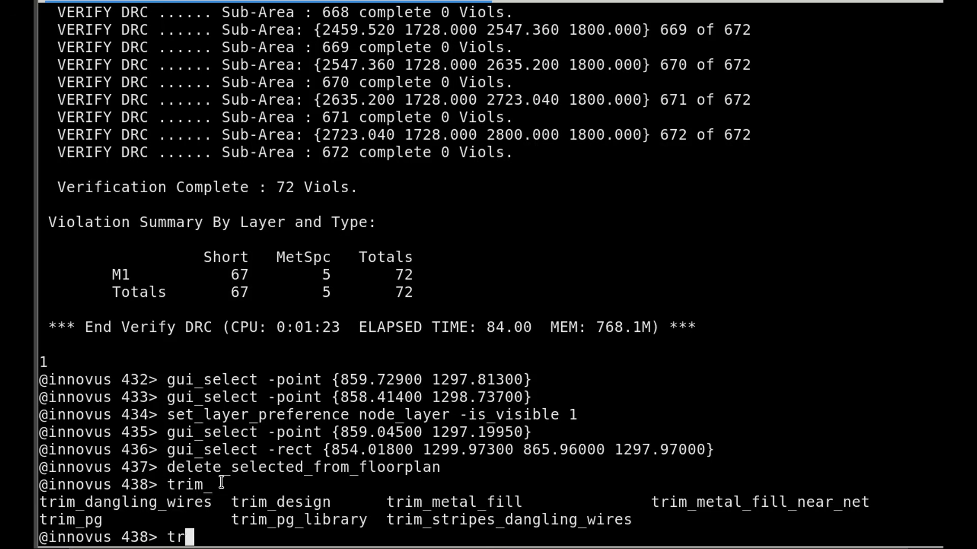
{"action": "type", "text": "im_dan"}
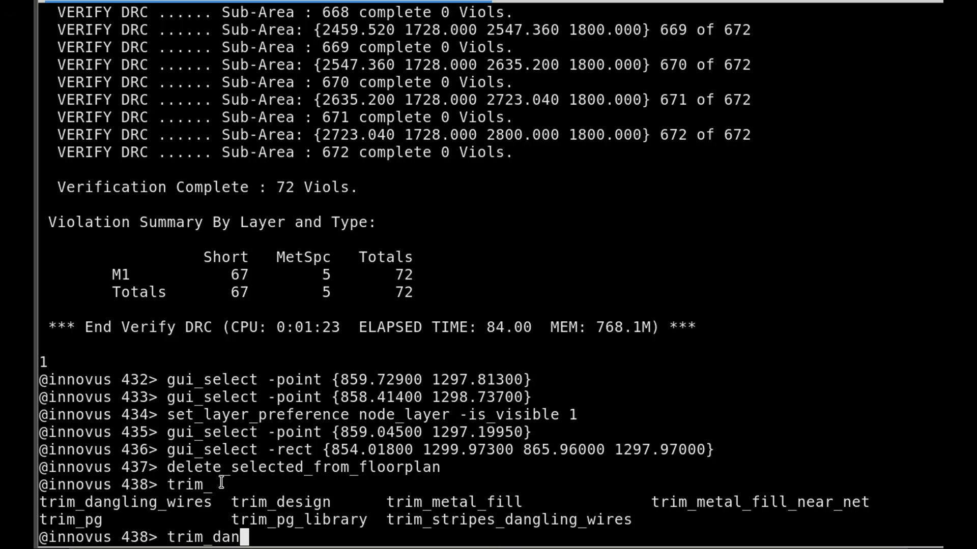
{"action": "key", "text": "Tab"}
{"action": "key", "text": "Return"}
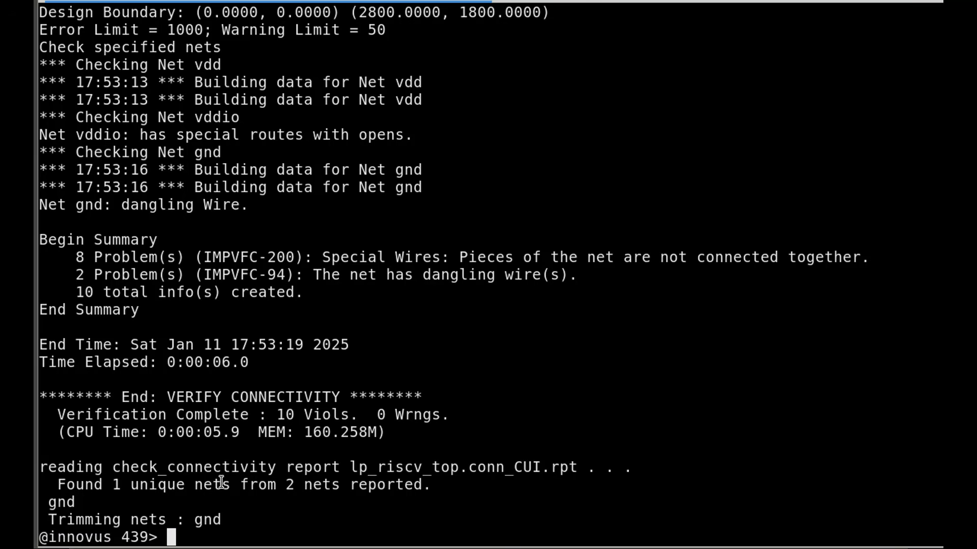
Switch to the Innovus layout window and run Check DRC with the verification area specified as the currently displayed region
{"action": "key", "text": "alt+Tab"}
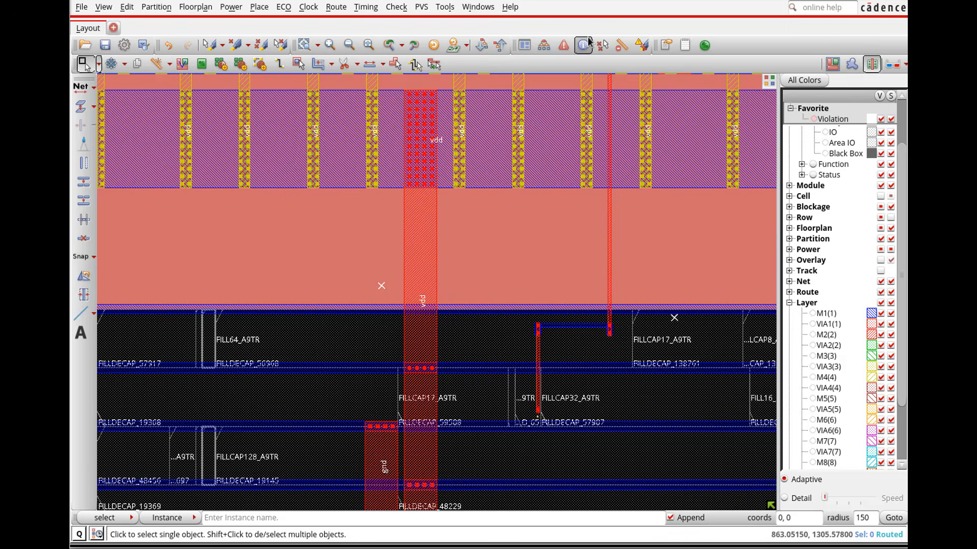
{"action": "left_click", "coordinate": [404, 8]}
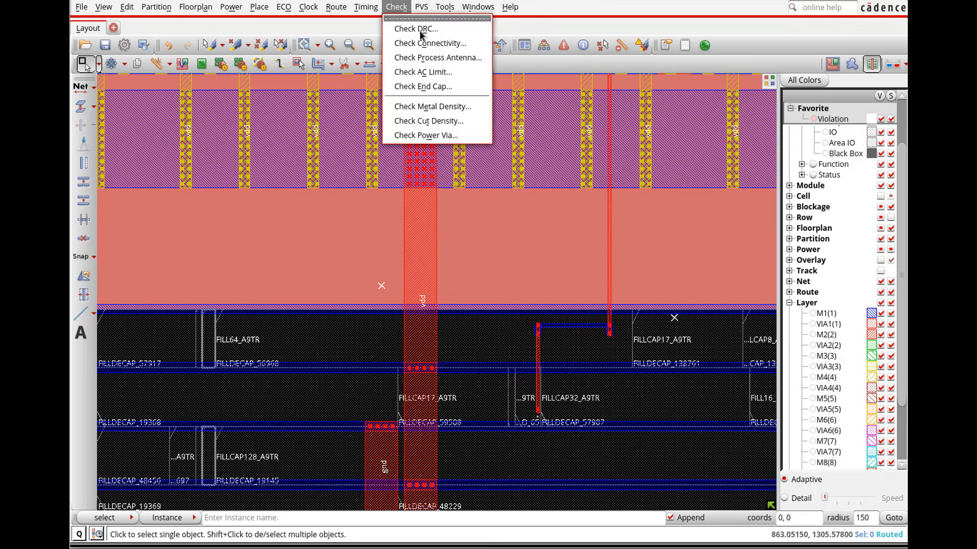
{"action": "left_click", "coordinate": [420, 29]}
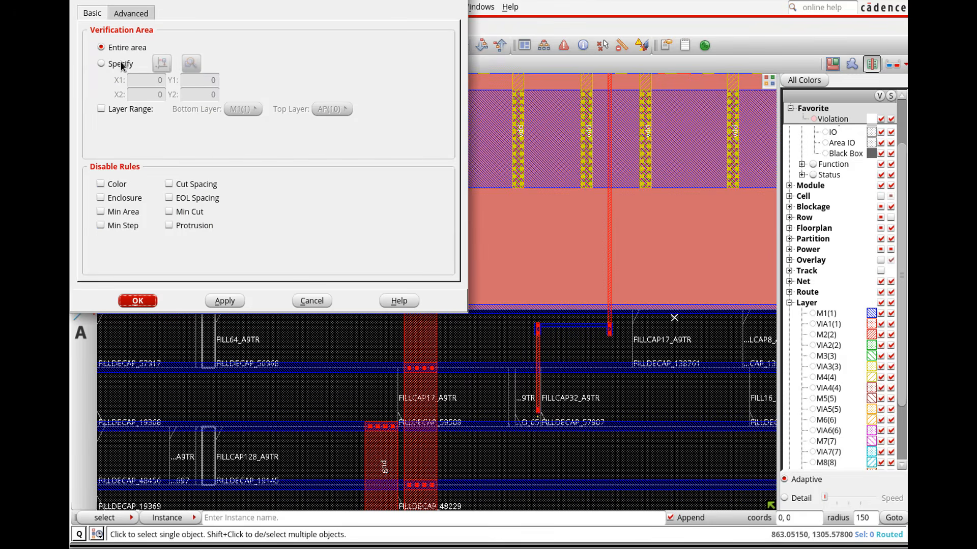
{"action": "left_click", "coordinate": [122, 64]}
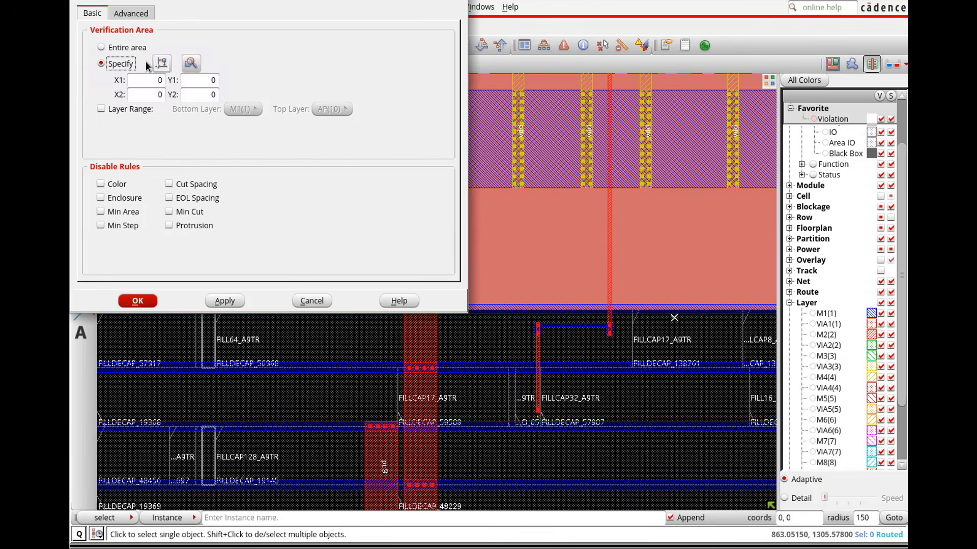
{"action": "left_click", "coordinate": [190, 62]}
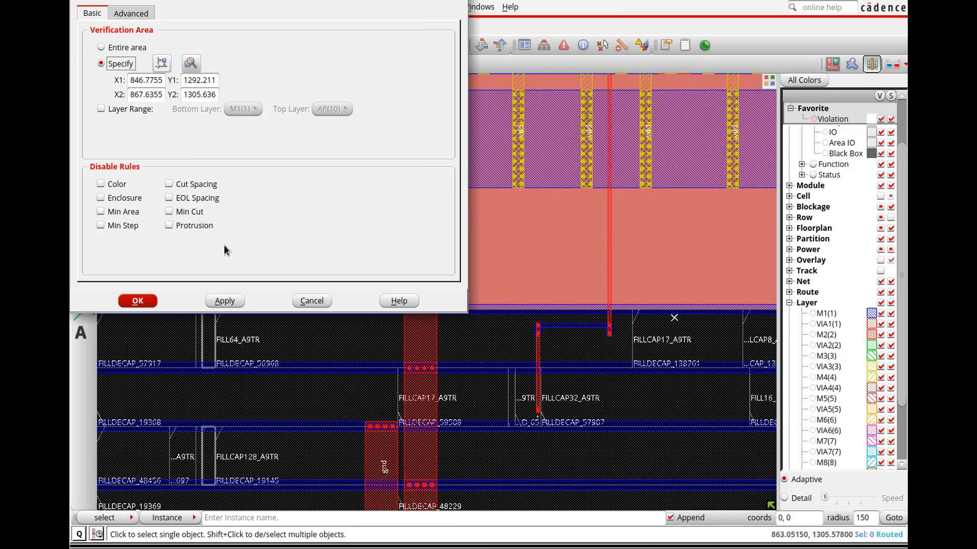
{"action": "left_click", "coordinate": [213, 303]}
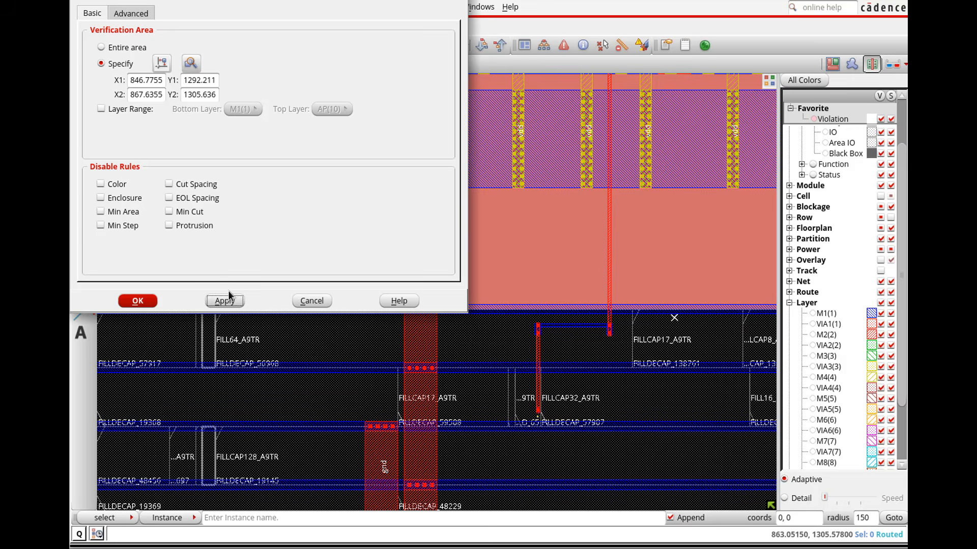
{"action": "left_click", "coordinate": [312, 301]}
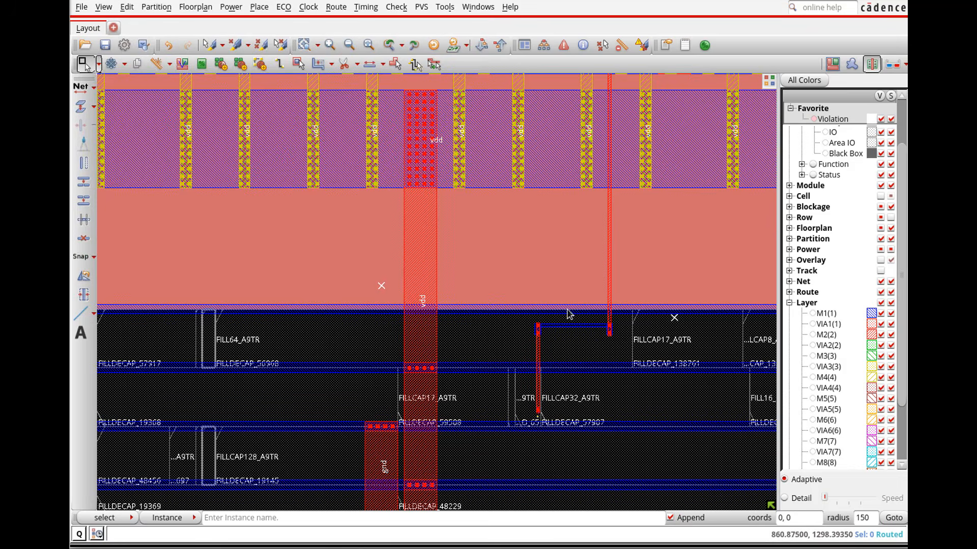
Select the violation marker beside the vertical vdd stripe below the SRAM to examine its violation type, net and layer
{"action": "left_click", "coordinate": [520, 366]}
{"action": "left_click", "coordinate": [378, 283]}
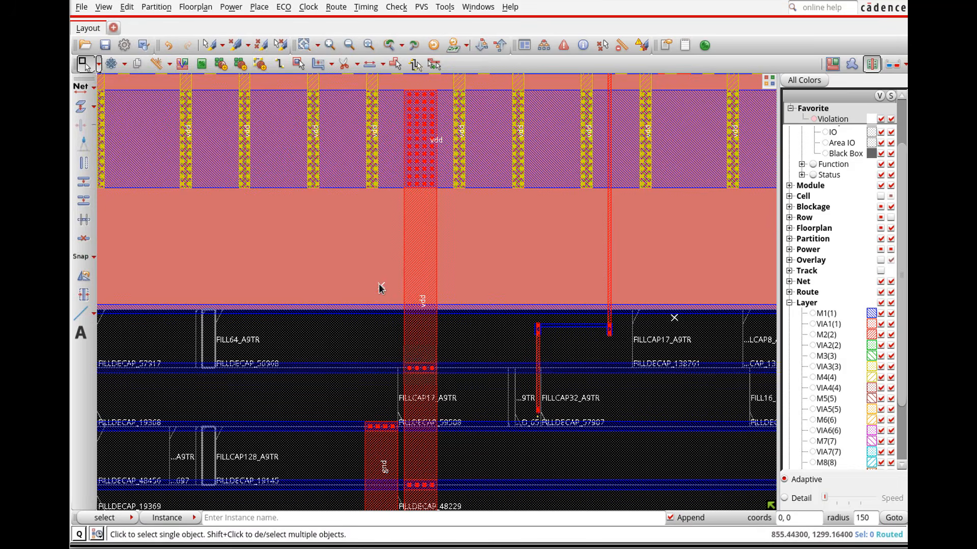
{"action": "left_click_drag", "start_coordinate": [362, 269], "coordinate": [396, 297]}
{"action": "right_click_drag", "start_coordinate": [397, 297], "coordinate": [397, 298]}
{"action": "left_click_drag", "start_coordinate": [414, 297], "coordinate": [499, 348]}
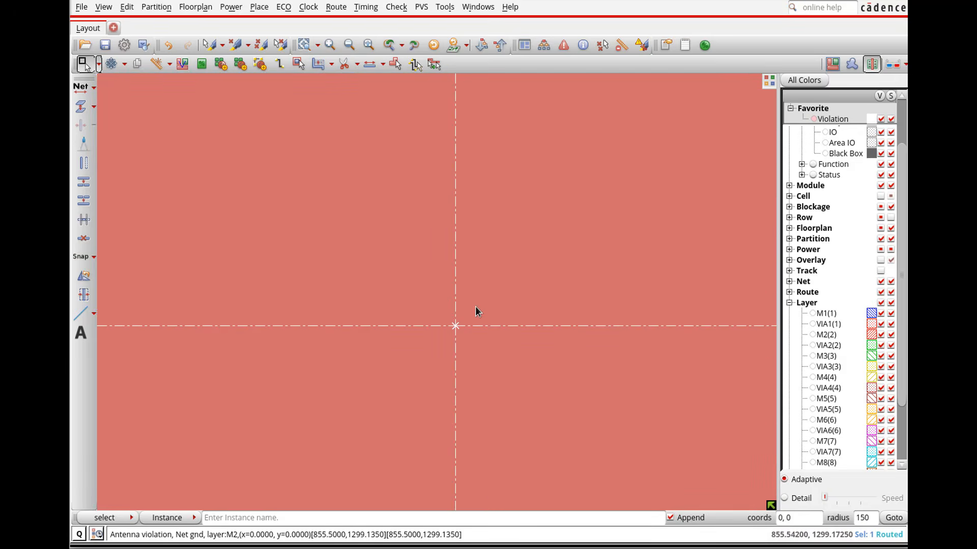
Delete the short M1 gnd stripe above filler FILLDECAP_138778, including its end vias and violation markers
{"action": "key", "text": "f"}
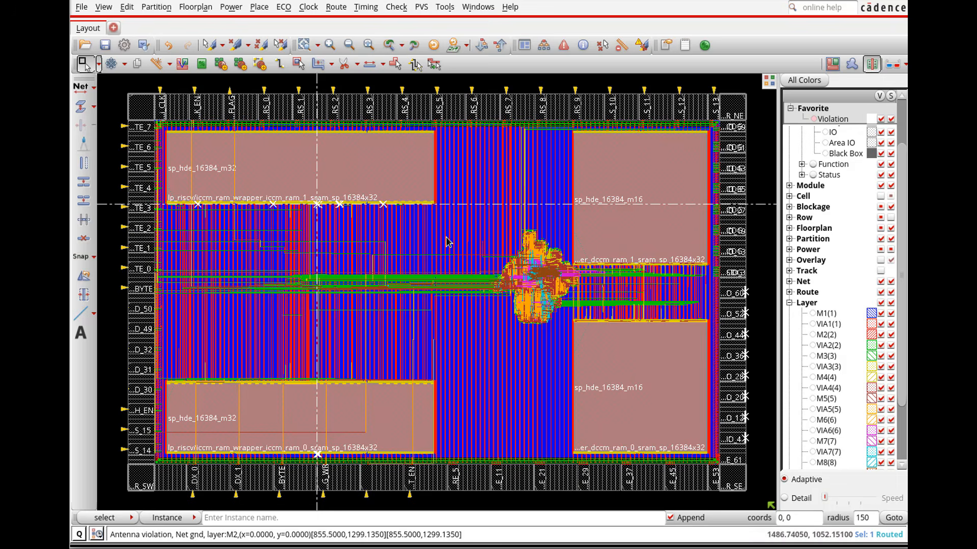
{"action": "right_click_drag", "start_coordinate": [175, 191], "coordinate": [213, 217]}
{"action": "right_click_drag", "start_coordinate": [147, 220], "coordinate": [765, 371]}
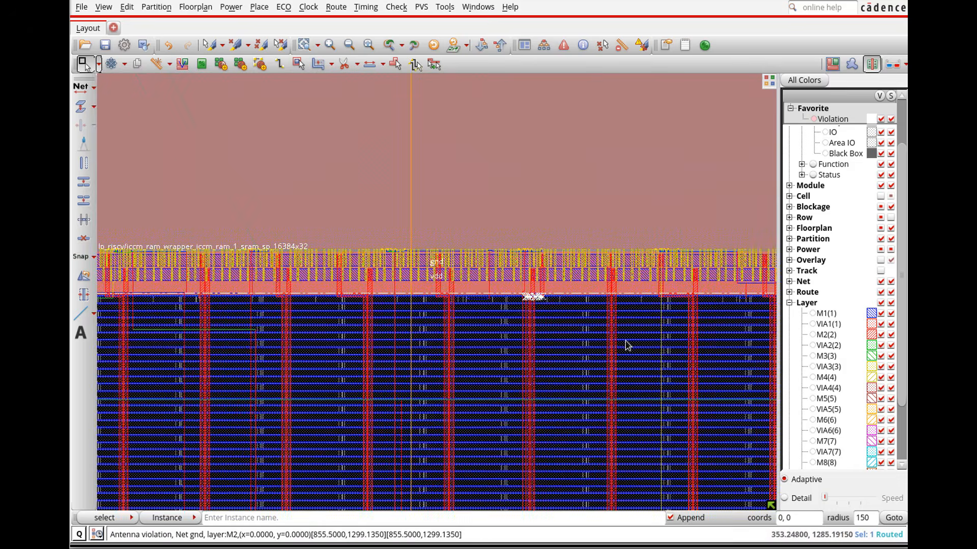
{"action": "right_click_drag", "start_coordinate": [476, 264], "coordinate": [576, 325]}
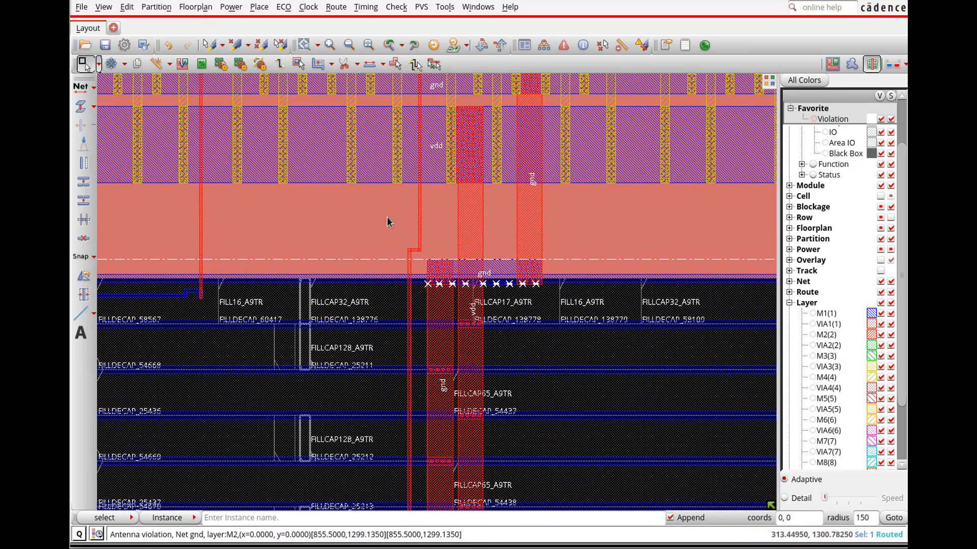
{"action": "right_click_drag", "start_coordinate": [387, 222], "coordinate": [630, 360]}
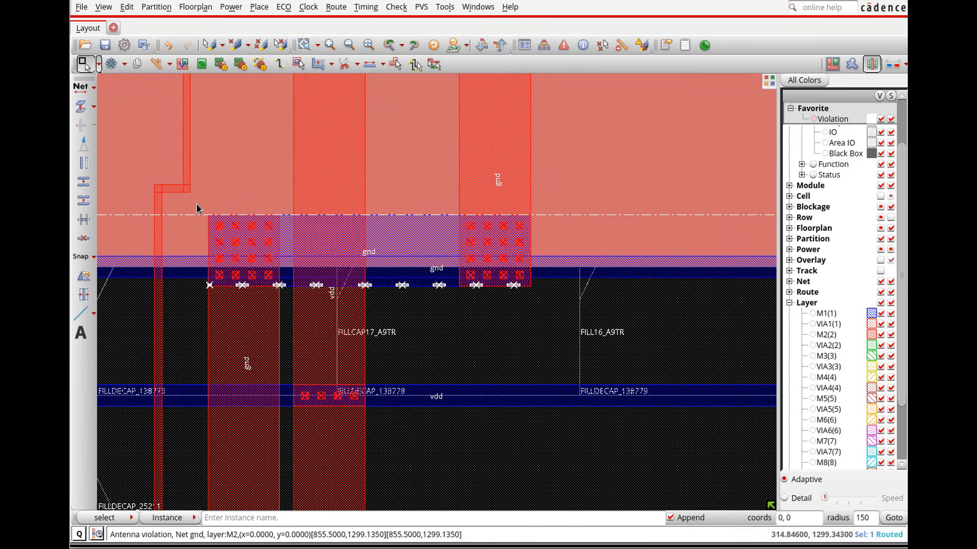
{"action": "left_click_drag", "start_coordinate": [196, 209], "coordinate": [538, 303]}
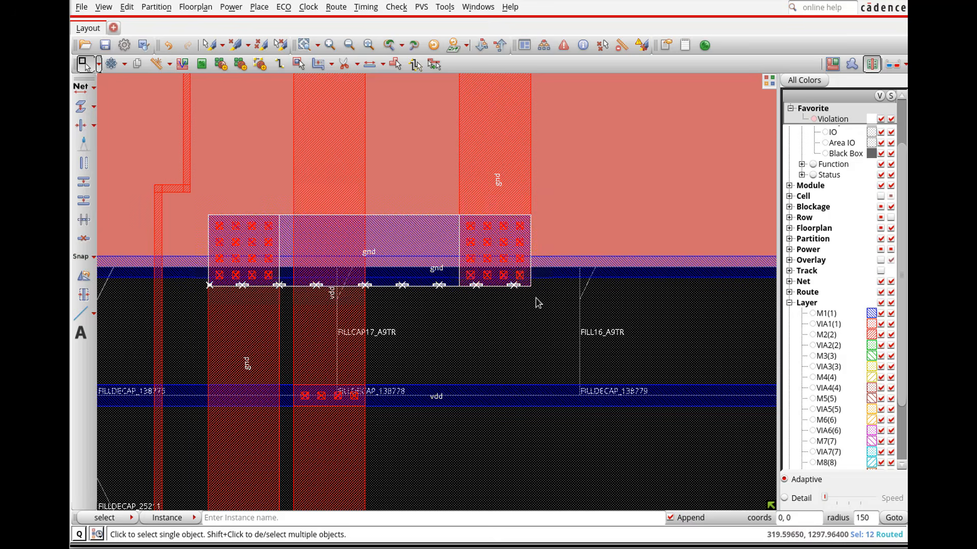
{"action": "key", "text": "Delete"}
{"action": "left_click", "coordinate": [852, 258]}
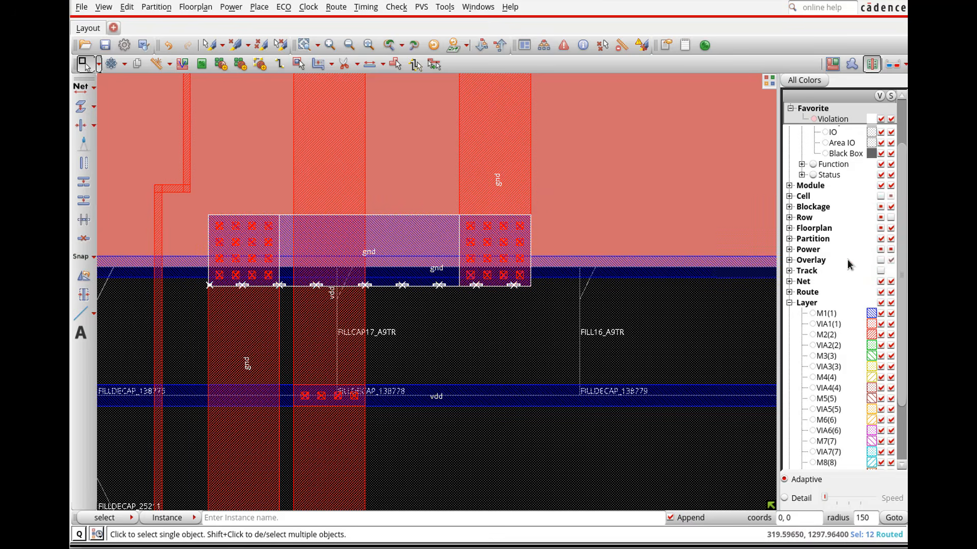
Examine the gnd and vdd straps along the lower edge of the iccm_ram_1 SRAM for further violation markers
{"action": "scroll", "coordinate": [602, 306], "scroll_direction": "down", "scroll_amount": 4}
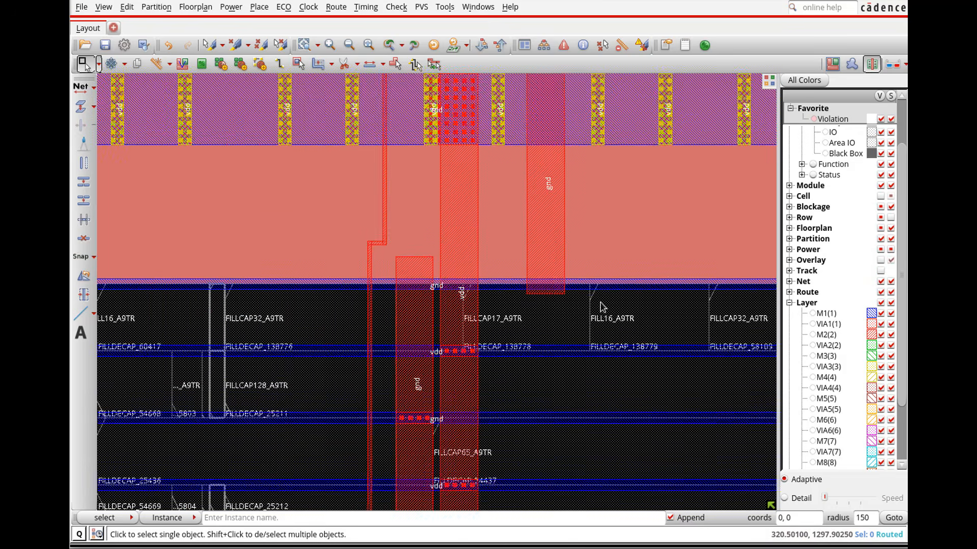
{"action": "key", "text": "Right"}
{"action": "key", "text": "Right"}
{"action": "key", "text": "Right"}
{"action": "key", "text": "Right"}
{"action": "key", "text": "Right"}
{"action": "key", "text": "Right"}
{"action": "key", "text": "Right"}
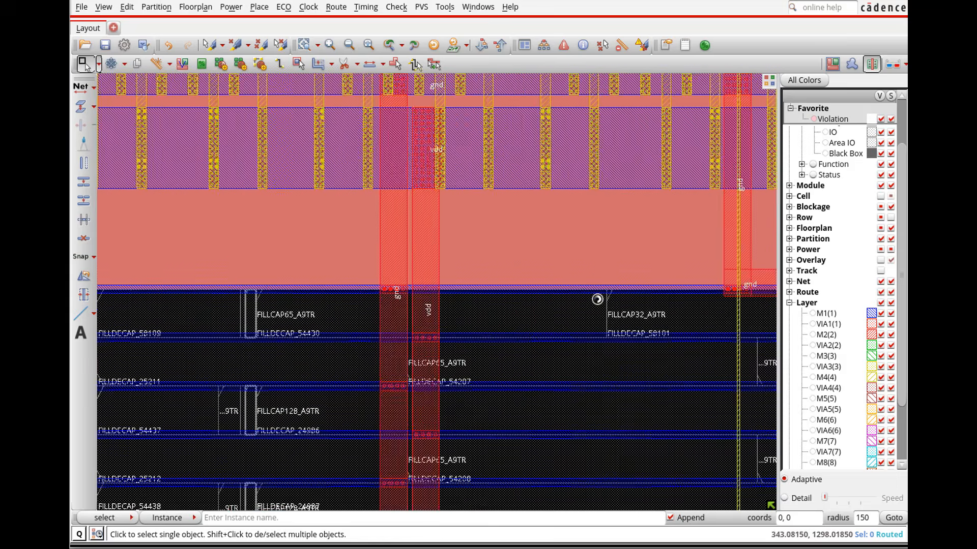
{"action": "key", "text": "Right"}
{"action": "key", "text": "Right"}
{"action": "key", "text": "Right"}
{"action": "key", "text": "Right"}
{"action": "key", "text": "Right"}
{"action": "key", "text": "Right"}
{"action": "key", "text": "Right"}
{"action": "key", "text": "Right"}
{"action": "key", "text": "Right"}
{"action": "key", "text": "Right"}
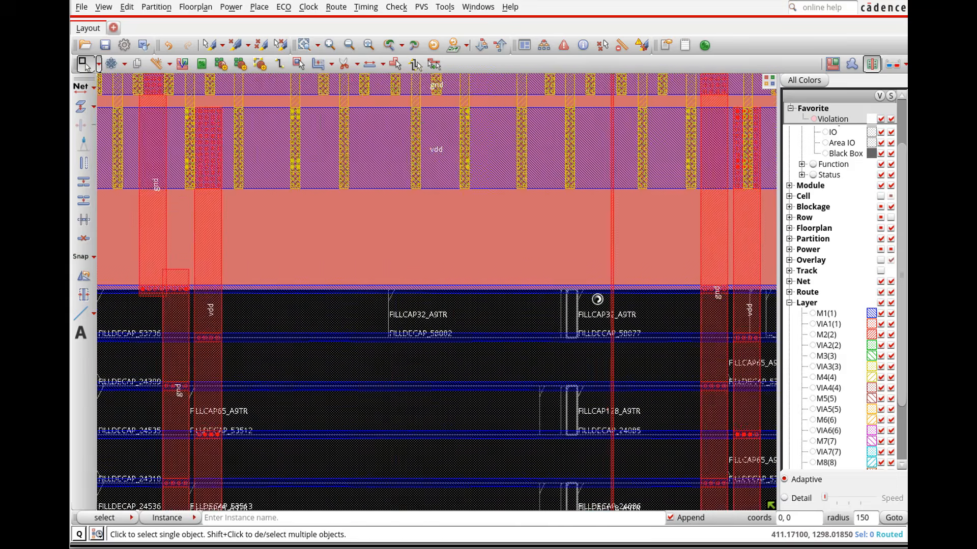
{"action": "key", "text": "Right"}
{"action": "key", "text": "Right"}
{"action": "key", "text": "Right"}
{"action": "key", "text": "Right"}
{"action": "key", "text": "Right"}
{"action": "key", "text": "Right"}
{"action": "key", "text": "Right"}
{"action": "key", "text": "Right"}
{"action": "key", "text": "Right"}
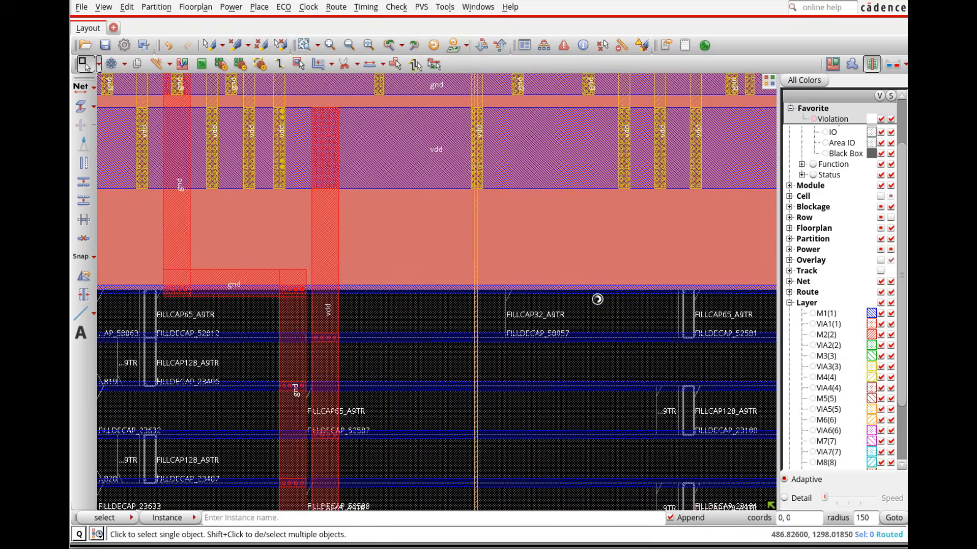
{"action": "key", "text": "Right"}
{"action": "key", "text": "Right"}
{"action": "key", "text": "Right"}
{"action": "key", "text": "Right"}
{"action": "key", "text": "Right"}
{"action": "key", "text": "Right"}
{"action": "key", "text": "Right"}
{"action": "key", "text": "Right"}
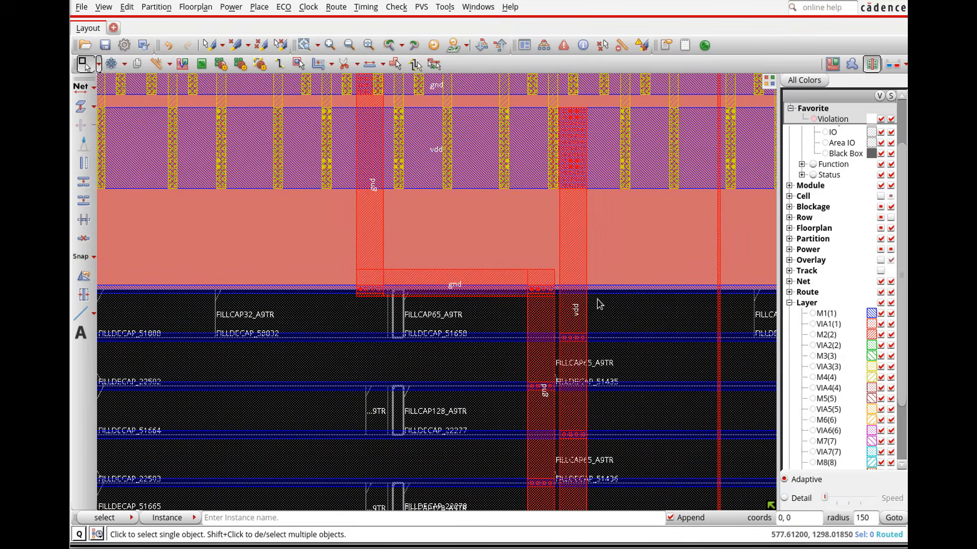
{"action": "scroll", "coordinate": [598, 304], "scroll_direction": "down", "scroll_amount": 5}
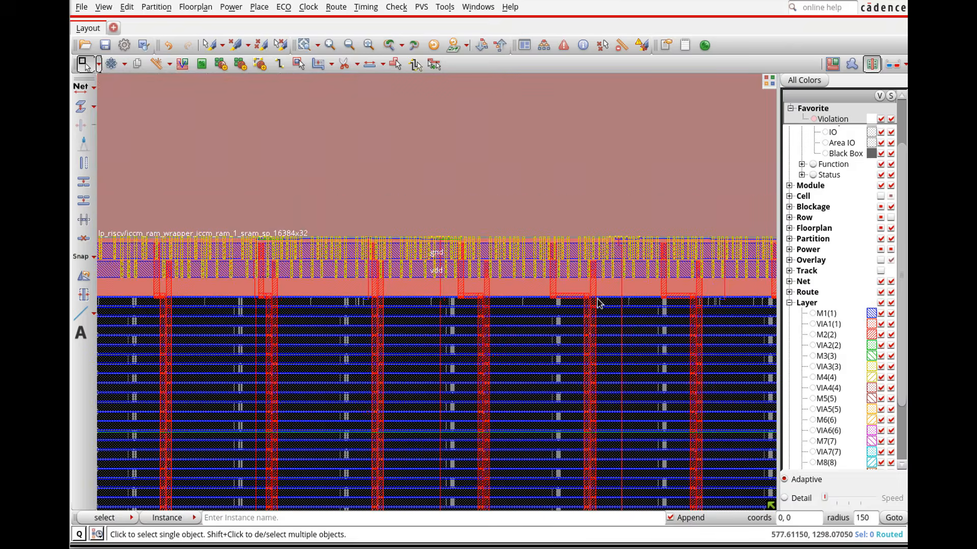
{"action": "scroll", "coordinate": [598, 304], "scroll_direction": "down", "scroll_amount": 1}
{"action": "scroll", "coordinate": [598, 304], "scroll_direction": "down", "scroll_amount": 2}
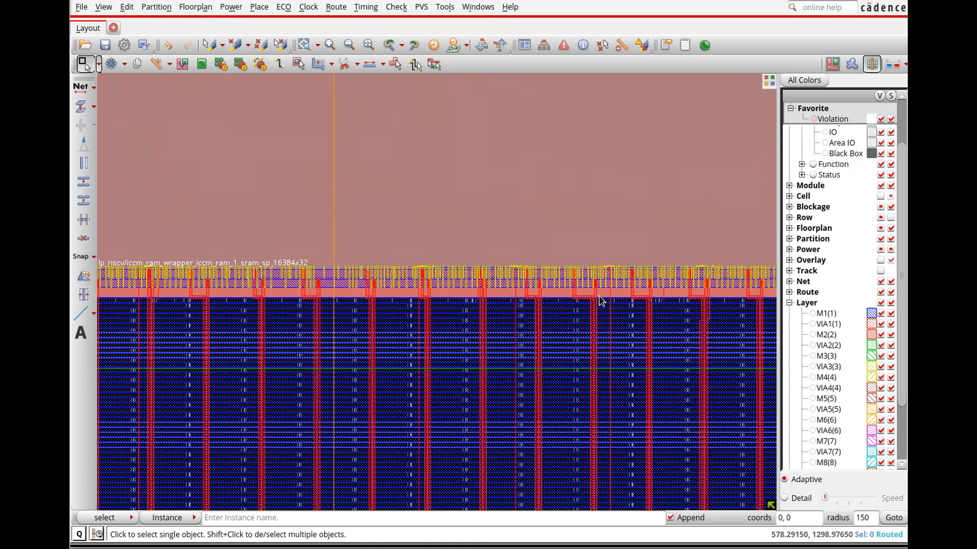
{"action": "scroll", "coordinate": [598, 300], "scroll_direction": "down", "scroll_amount": 3}
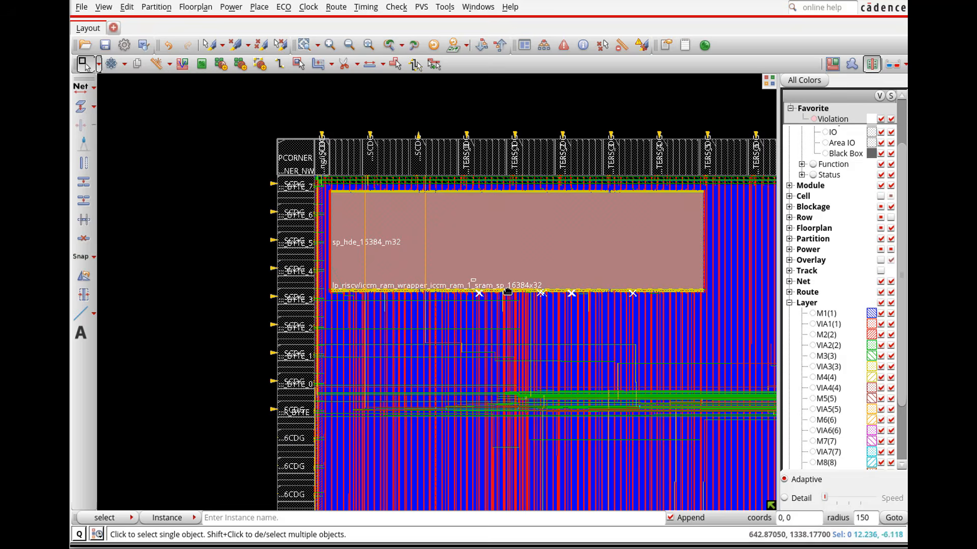
Delete the marked M1 gnd stripe above filler FILLDECAP_138787 together with the vias at both of its ends
{"action": "right_click_drag", "start_coordinate": [470, 278], "coordinate": [653, 307]}
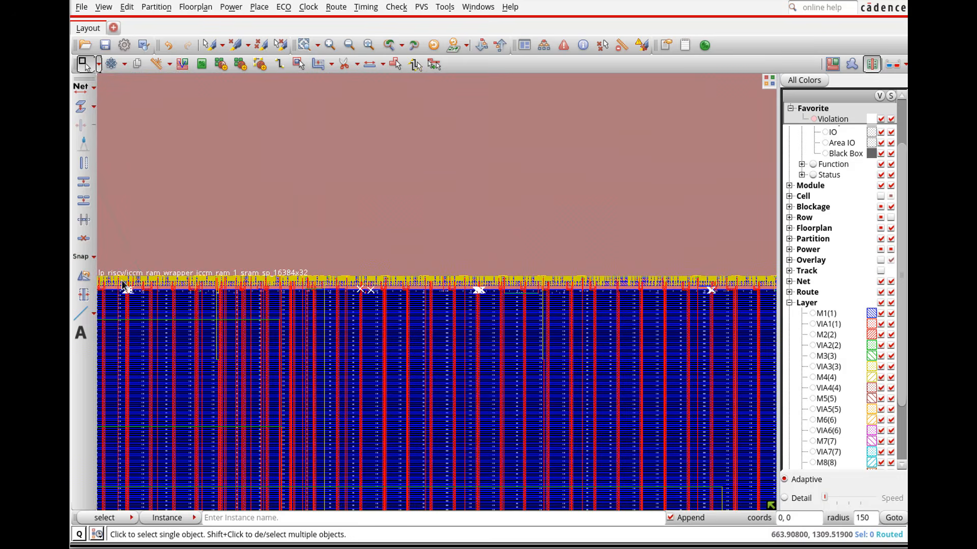
{"action": "right_click_drag", "start_coordinate": [108, 271], "coordinate": [158, 306]}
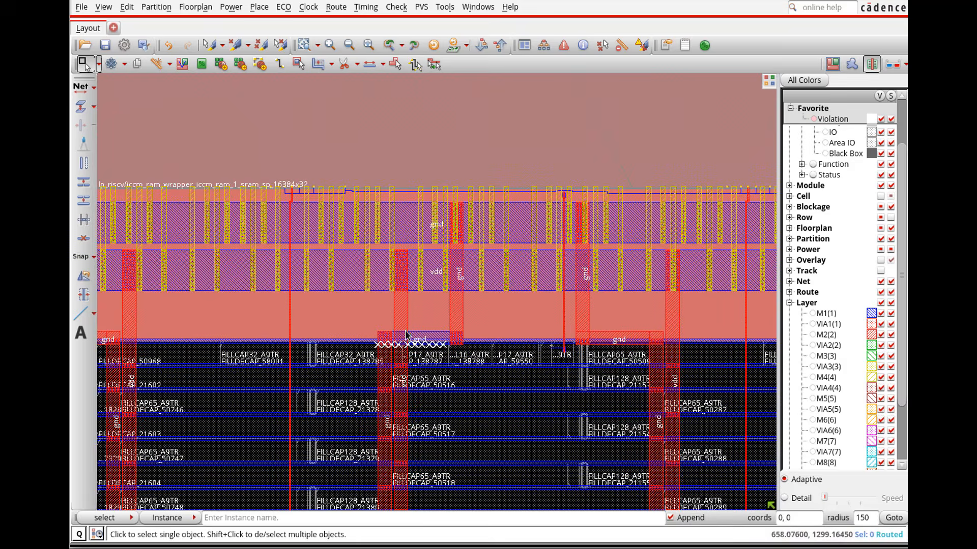
{"action": "left_click_drag", "start_coordinate": [365, 326], "coordinate": [473, 352]}
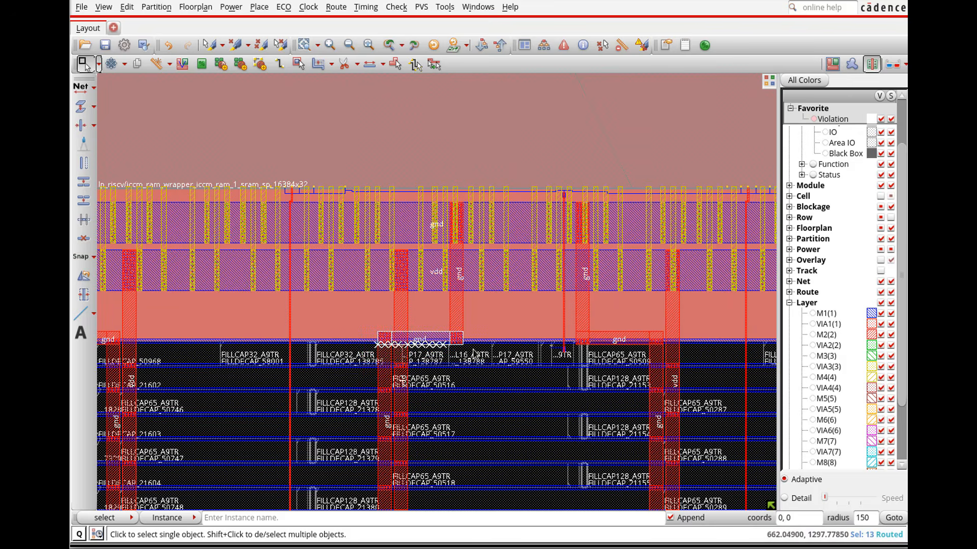
{"action": "key", "text": "Delete"}
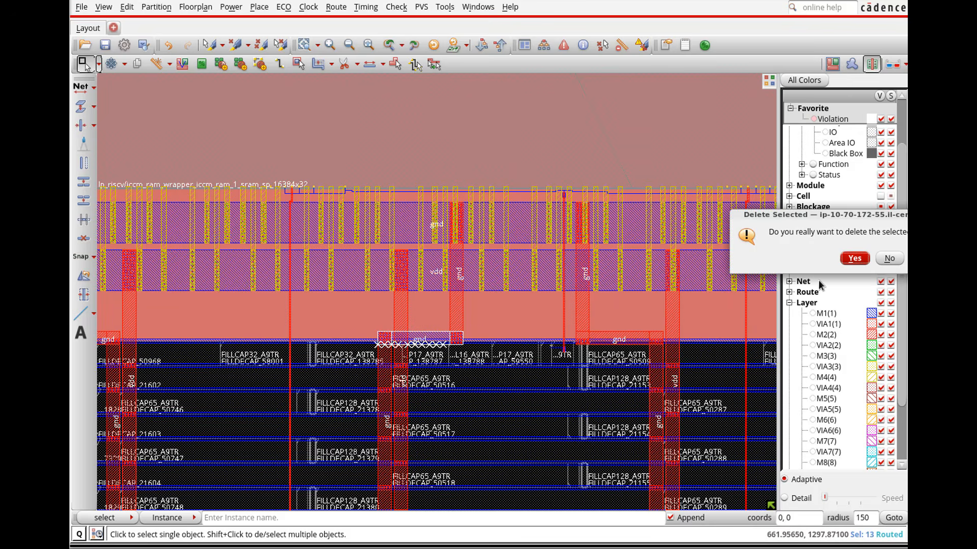
{"action": "left_click", "coordinate": [853, 259]}
Delete the marked M1 gnd stripe and its end vias above filler FILLDECAP_138805, farther along the iccm_ram_1 SRAM's lower edge
{"action": "key", "text": "Right"}
{"action": "key", "text": "Right"}
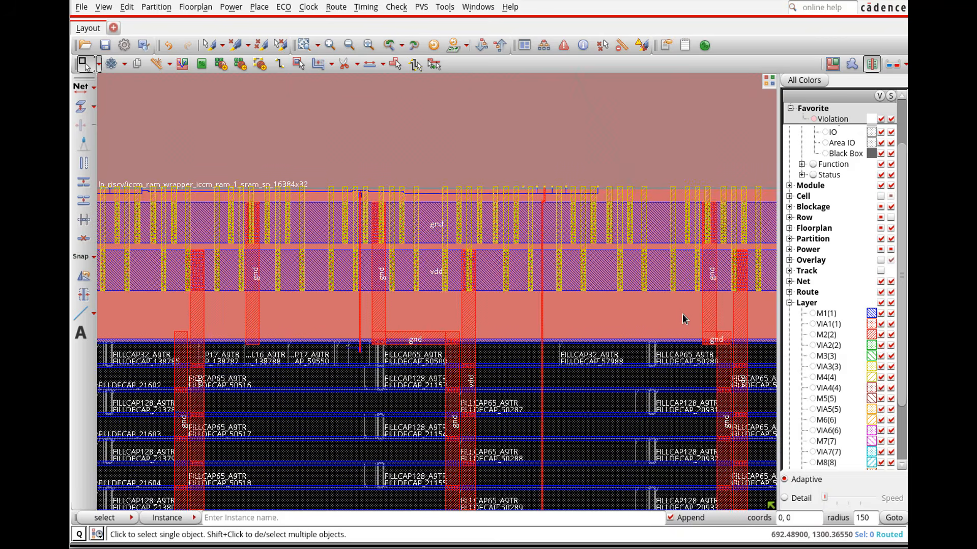
{"action": "key", "text": "Right"}
{"action": "key", "text": "Right"}
{"action": "key", "text": "Right"}
{"action": "key", "text": "Right"}
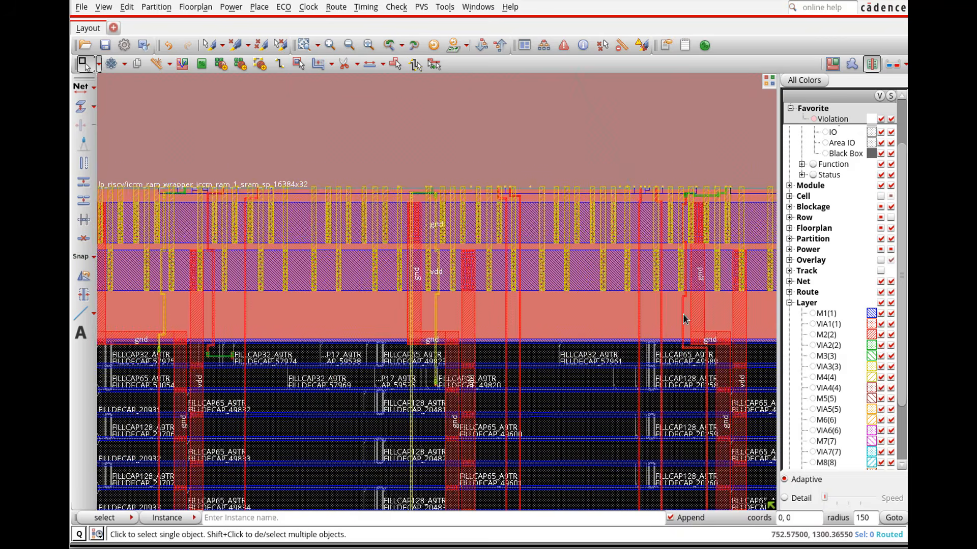
{"action": "key", "text": "Right"}
{"action": "key", "text": "Right"}
{"action": "key", "text": "Right"}
{"action": "key", "text": "Right"}
{"action": "key", "text": "Right"}
{"action": "key", "text": "Right"}
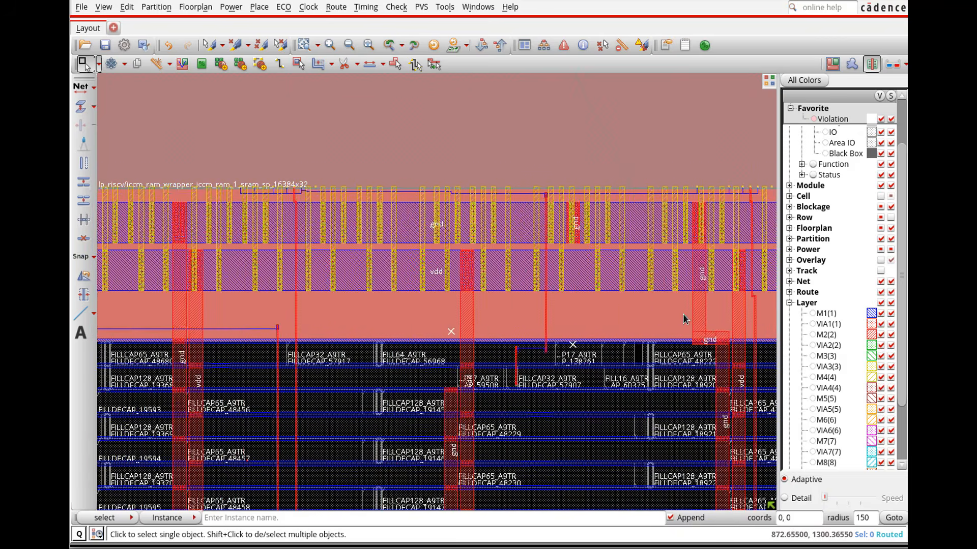
{"action": "key", "text": "Right"}
{"action": "key", "text": "Right"}
{"action": "key", "text": "Right"}
{"action": "key", "text": "Right"}
{"action": "key", "text": "Right"}
{"action": "key", "text": "Right"}
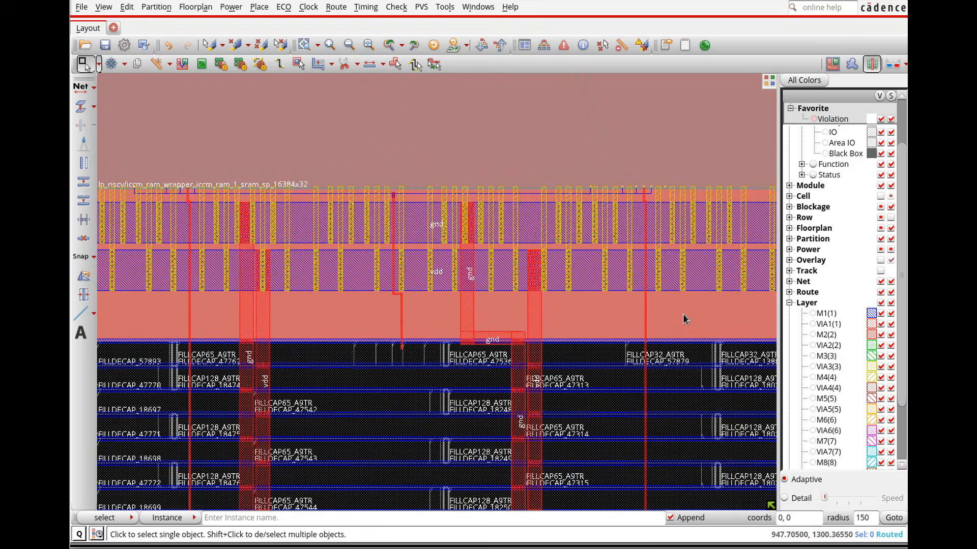
{"action": "key", "text": "Right"}
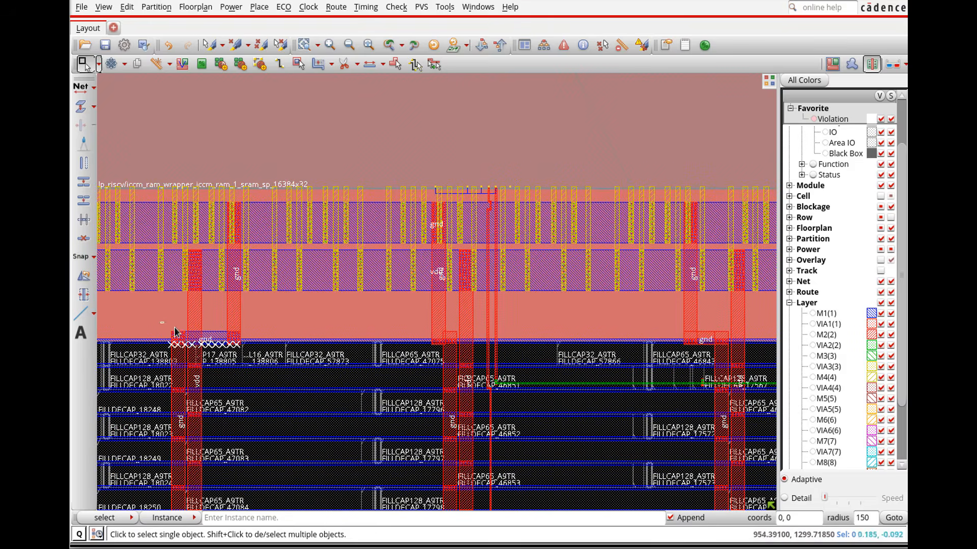
{"action": "left_click", "coordinate": [259, 354]}
{"action": "key", "text": "Delete"}
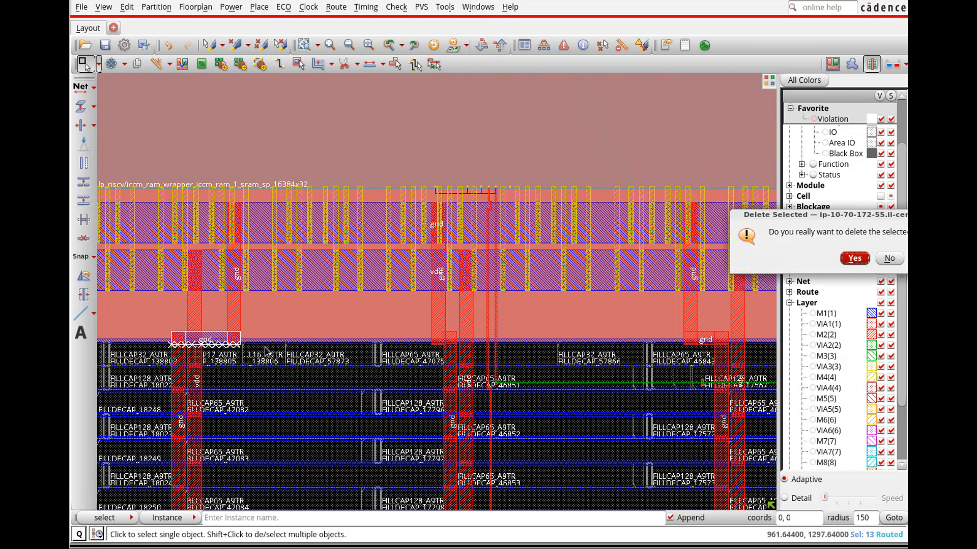
{"action": "left_click", "coordinate": [854, 258]}
Delete the marked M1 gnd stripe and its vias next to filler FILLDECAP_138768, farther along the iccm_ram_1 SRAM's lower edge
{"action": "key", "text": "Right"}
{"action": "key", "text": "Right"}
{"action": "key", "text": "Right"}
{"action": "key", "text": "Right"}
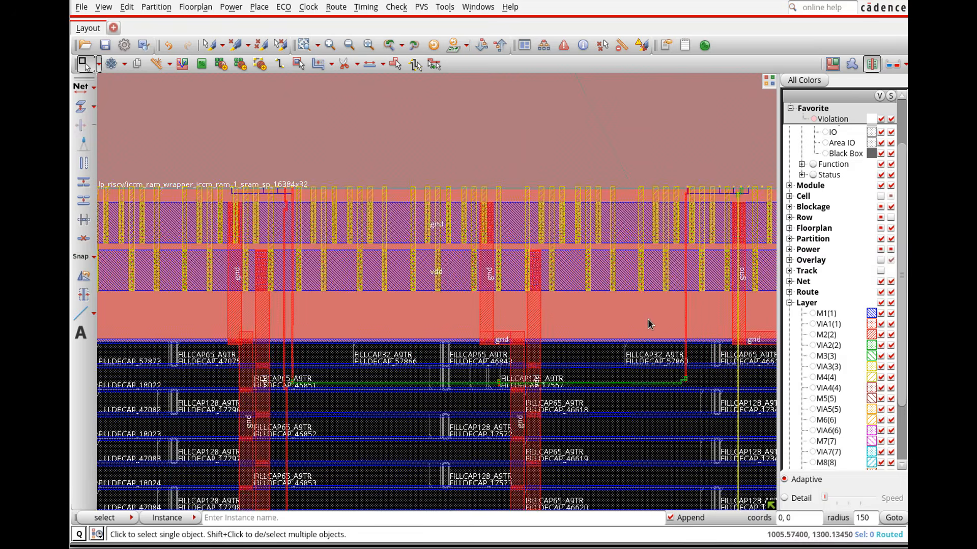
{"action": "key", "text": "Right"}
{"action": "key", "text": "Right"}
{"action": "key", "text": "Right"}
{"action": "key", "text": "Right"}
{"action": "key", "text": "Right"}
{"action": "key", "text": "Right"}
{"action": "key", "text": "Right"}
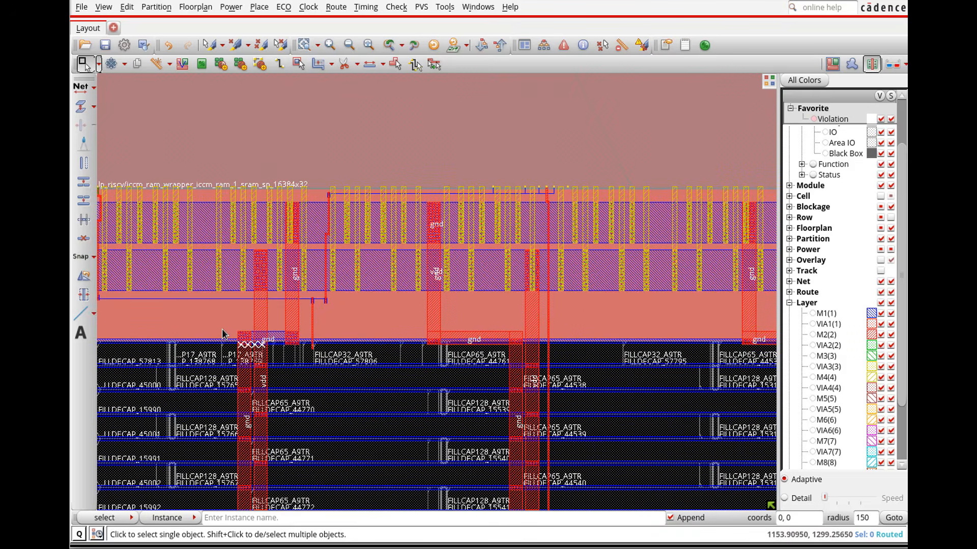
{"action": "left_click_drag", "start_coordinate": [222, 334], "coordinate": [308, 354]}
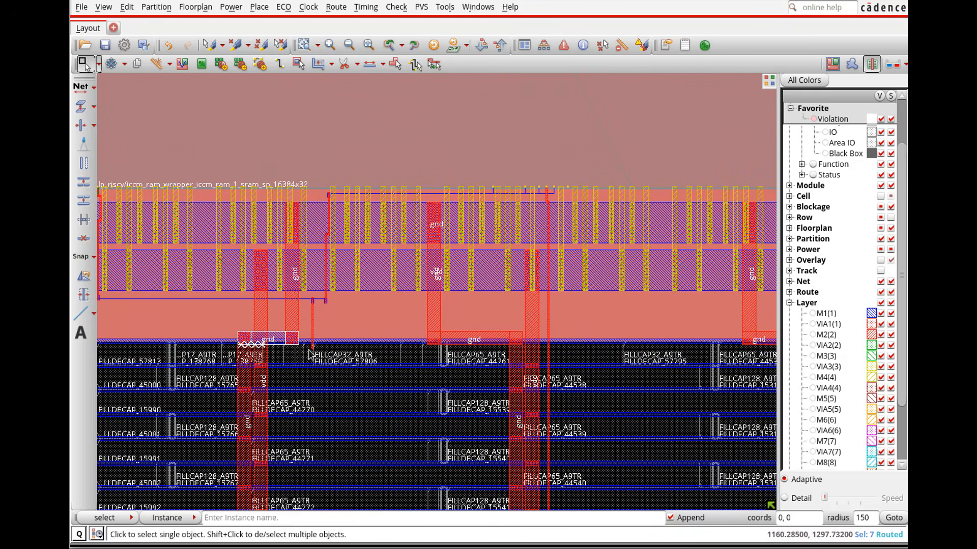
{"action": "key", "text": "Delete"}
{"action": "left_click", "coordinate": [858, 259]}
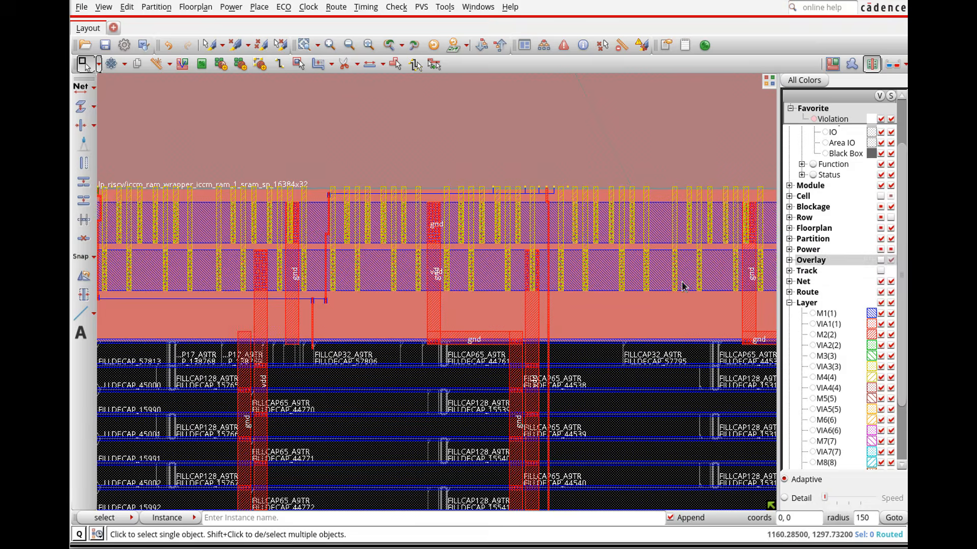
Examine the rest of the iccm_ram_1 SRAM's lower edge up to its corner for further violation markers
{"action": "key", "text": "Right"}
{"action": "key", "text": "Right"}
{"action": "key", "text": "Right"}
{"action": "key", "text": "Right"}
{"action": "key", "text": "Right"}
{"action": "key", "text": "Right"}
{"action": "key", "text": "Right"}
{"action": "key", "text": "Right"}
{"action": "key", "text": "Right"}
{"action": "key", "text": "Right"}
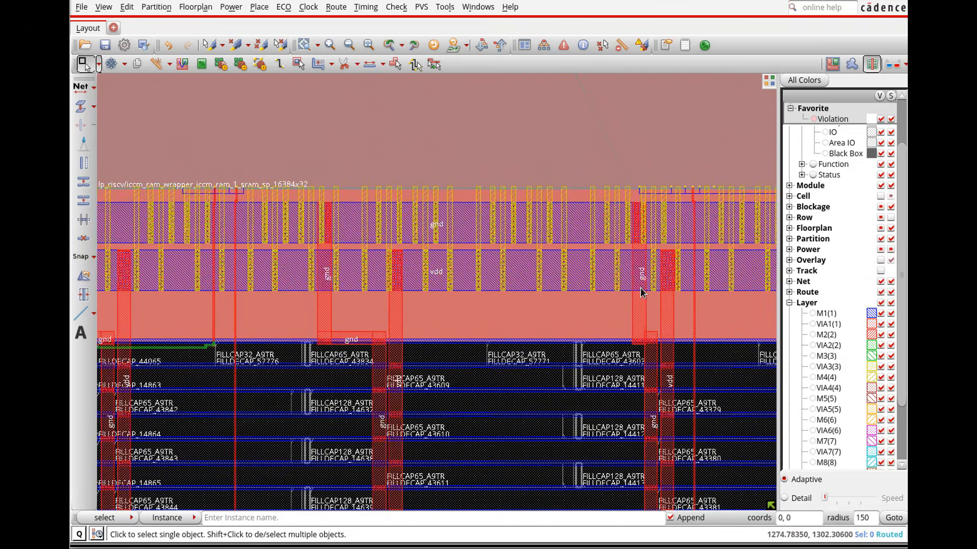
{"action": "key", "text": "Right"}
{"action": "key", "text": "Right"}
{"action": "key", "text": "Right"}
{"action": "key", "text": "Right"}
{"action": "key", "text": "Right"}
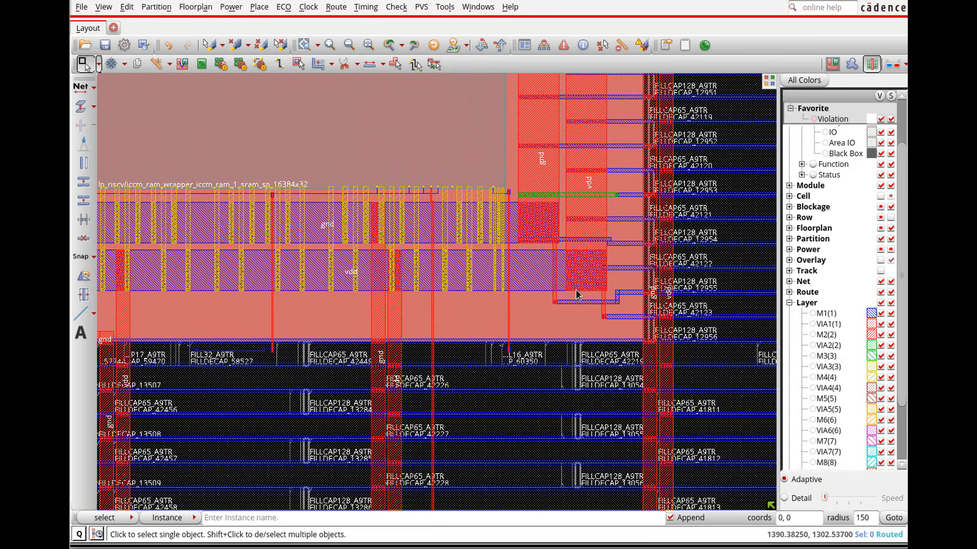
Inspect the area around the two violation markers near filler FILLDECAP_138761 below the iccm_ram_1 SRAM
{"action": "key", "text": "f"}
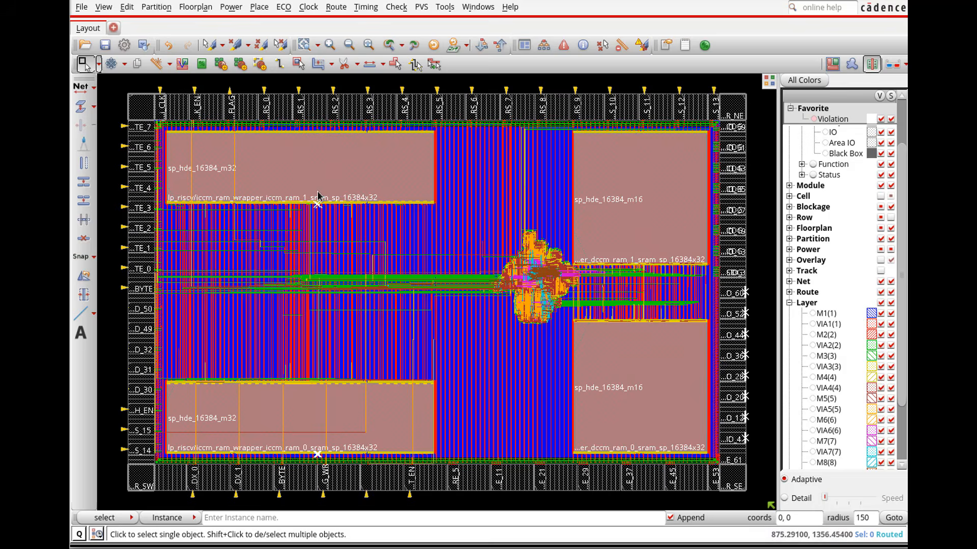
{"action": "right_click_drag", "start_coordinate": [305, 194], "coordinate": [335, 225]}
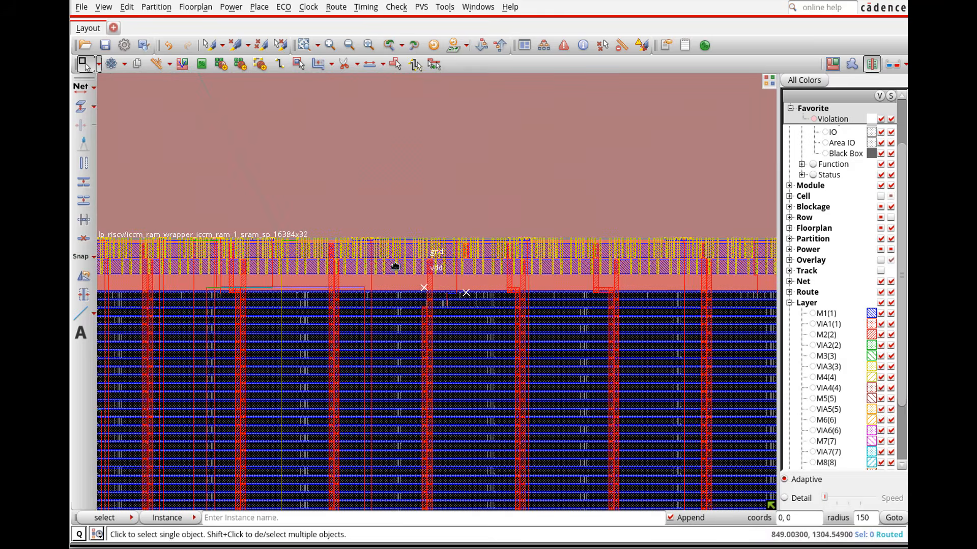
{"action": "right_click_drag", "start_coordinate": [395, 266], "coordinate": [491, 323]}
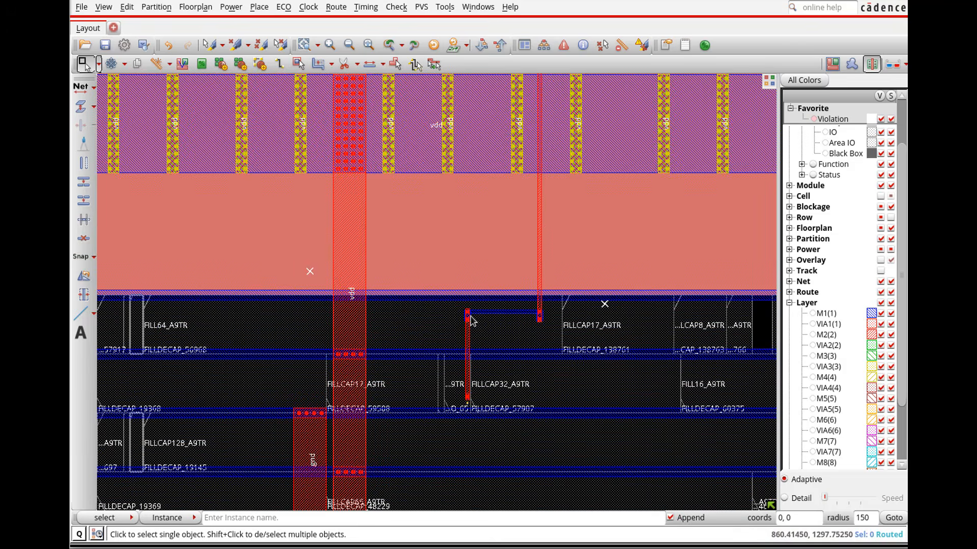
{"action": "key", "text": "shift+z"}
{"action": "key", "text": "shift+z"}
{"action": "key", "text": "shift+z"}
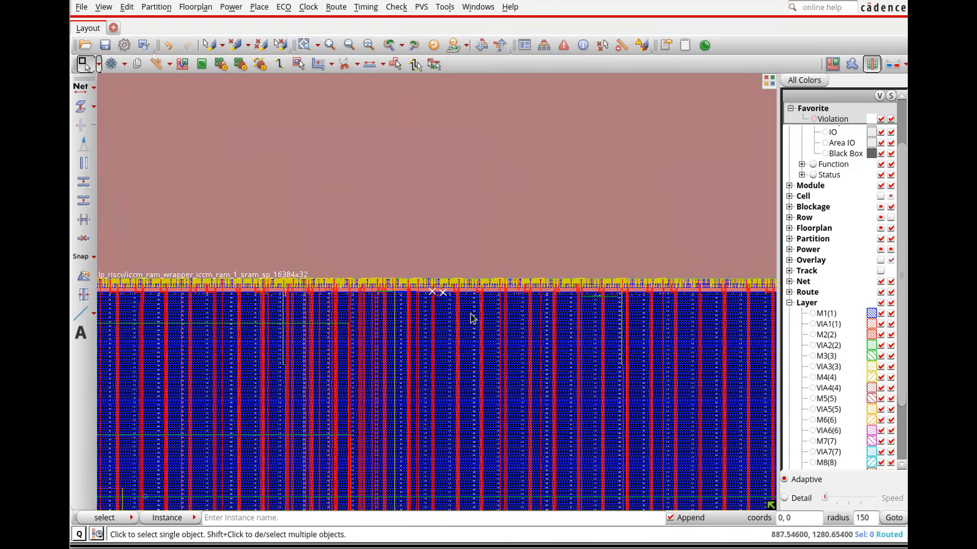
{"action": "key", "text": "f"}
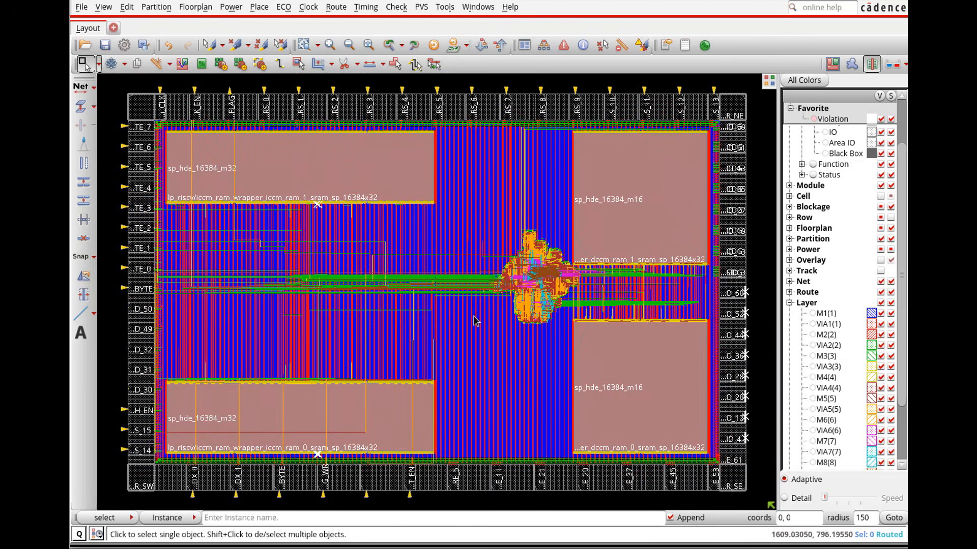
Delete the marked M1 gnd stripe and its vias over fillers FILLDECAP_138795 and FILLDECAP_138796 below the iccm_ram_0 SRAM
{"action": "right_click_drag", "start_coordinate": [295, 437], "coordinate": [359, 474]}
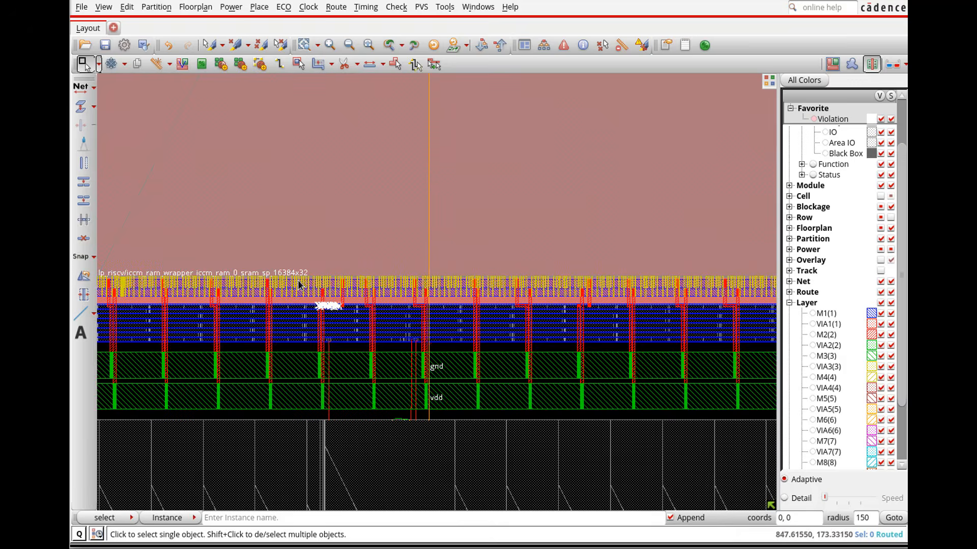
{"action": "right_click_drag", "start_coordinate": [299, 284], "coordinate": [370, 331]}
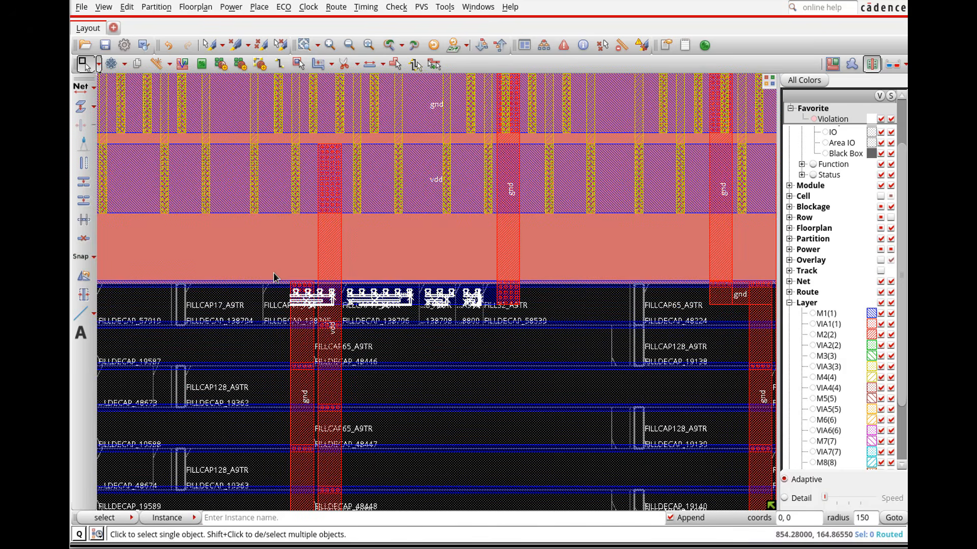
{"action": "left_click_drag", "start_coordinate": [273, 276], "coordinate": [542, 323]}
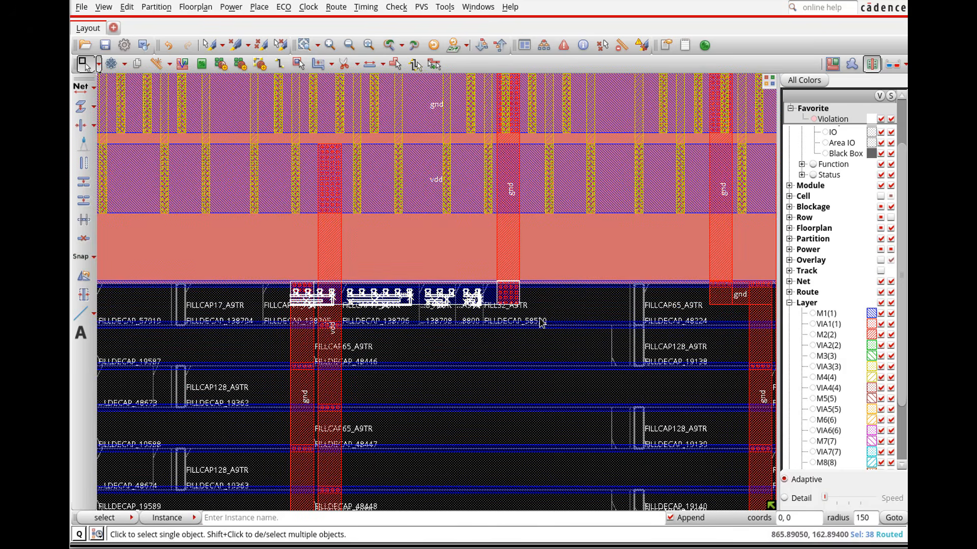
{"action": "key", "text": "Delete"}
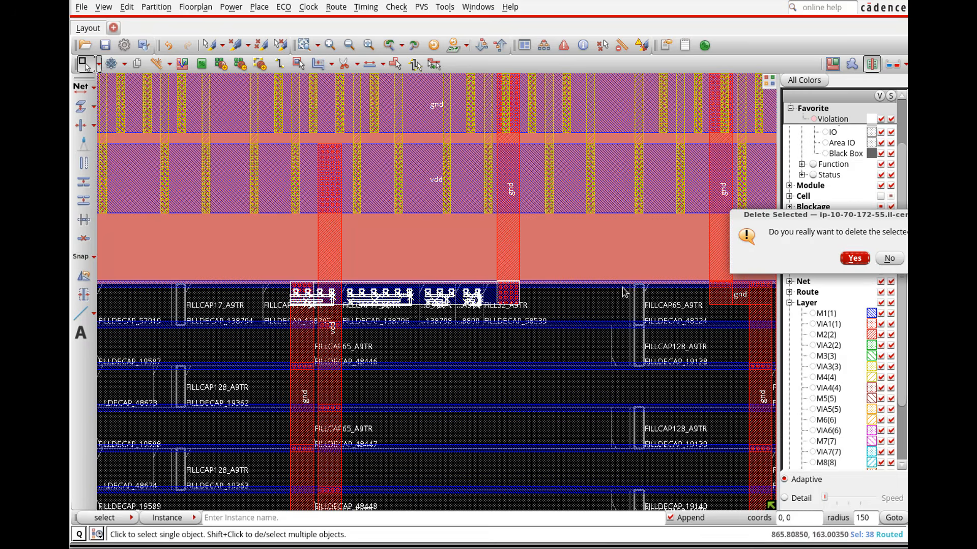
{"action": "left_click", "coordinate": [854, 259]}
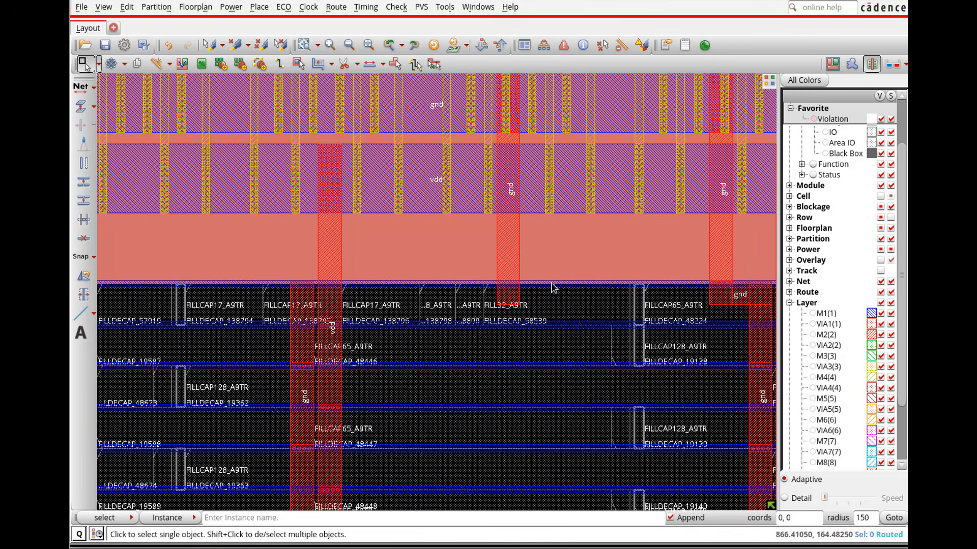
{"action": "key", "text": "f"}
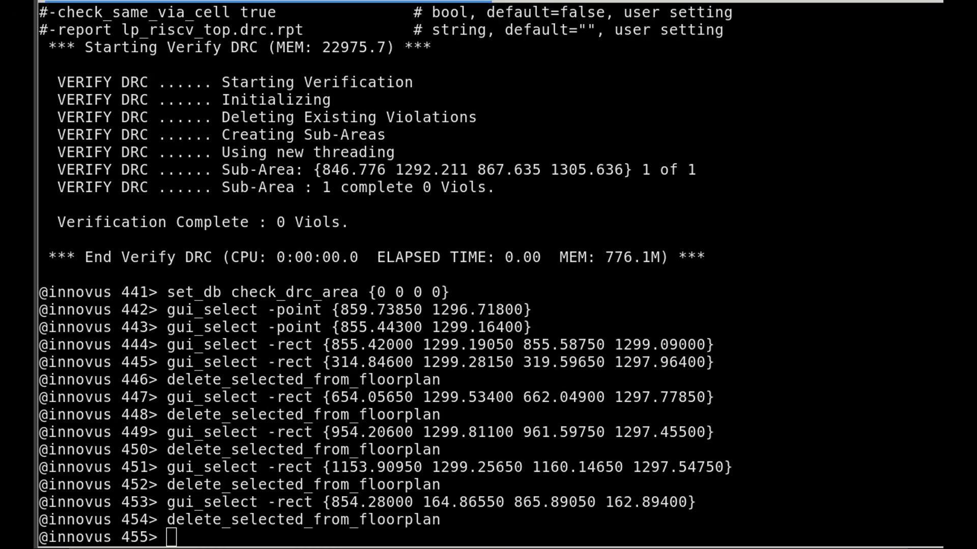
Switch to the Innovus terminal and run the dangling-wire trimming command that begins with trim_da
{"action": "left_click", "coordinate": [273, 468]}
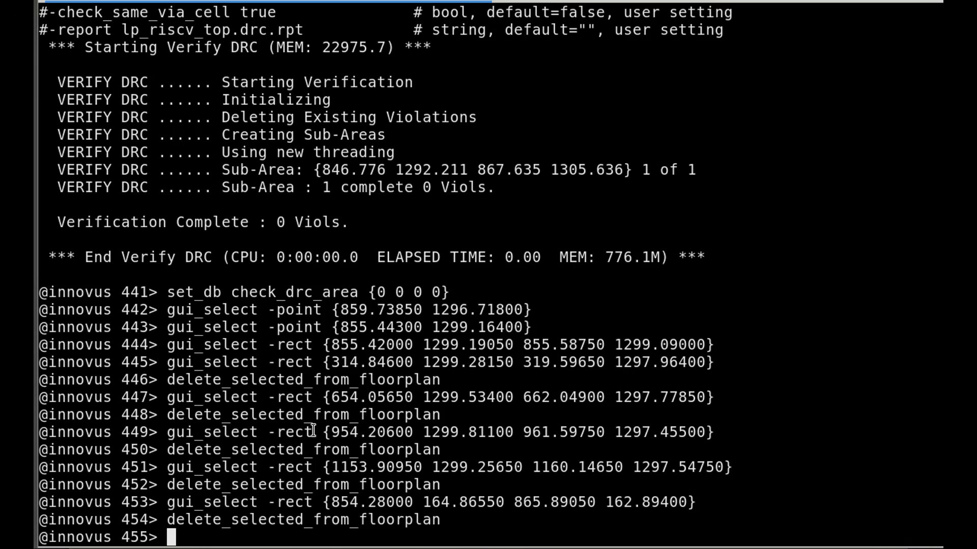
{"action": "key", "text": "Return"}
{"action": "type", "text": "trim_d"}
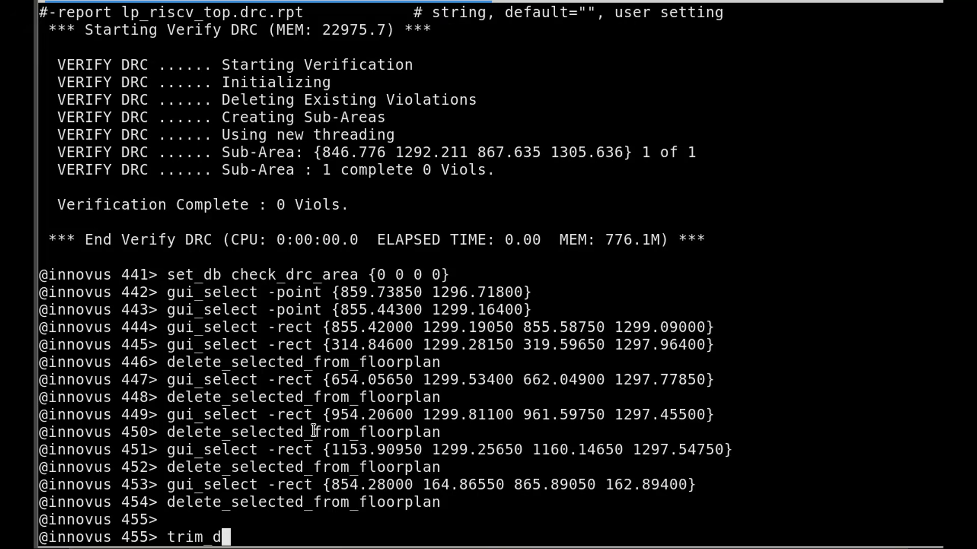
{"action": "key", "text": "Tab"}
{"action": "type", "text": "a"}
{"action": "key", "text": "Tab"}
{"action": "key", "text": "Return"}
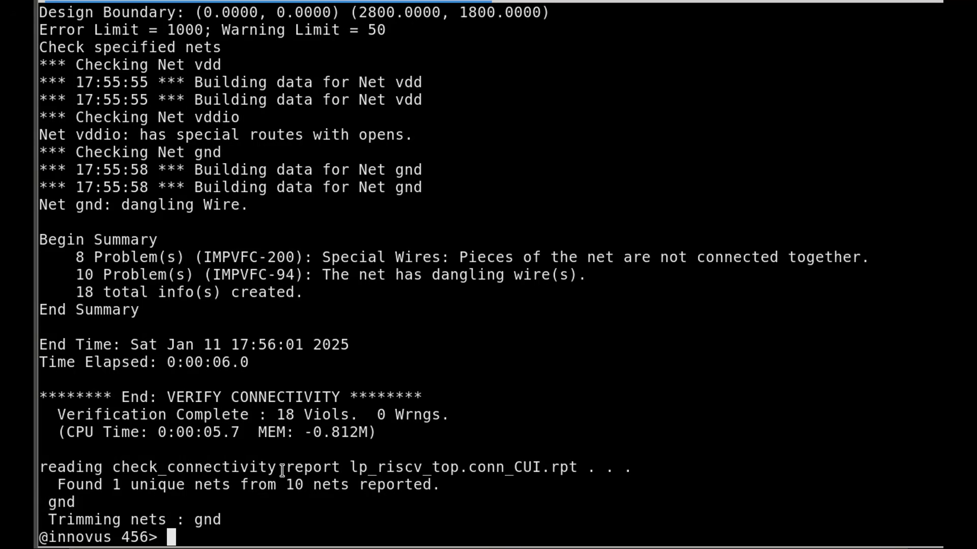
Run route_eco to repair the routing of the design
{"action": "type", "text": "route_"}
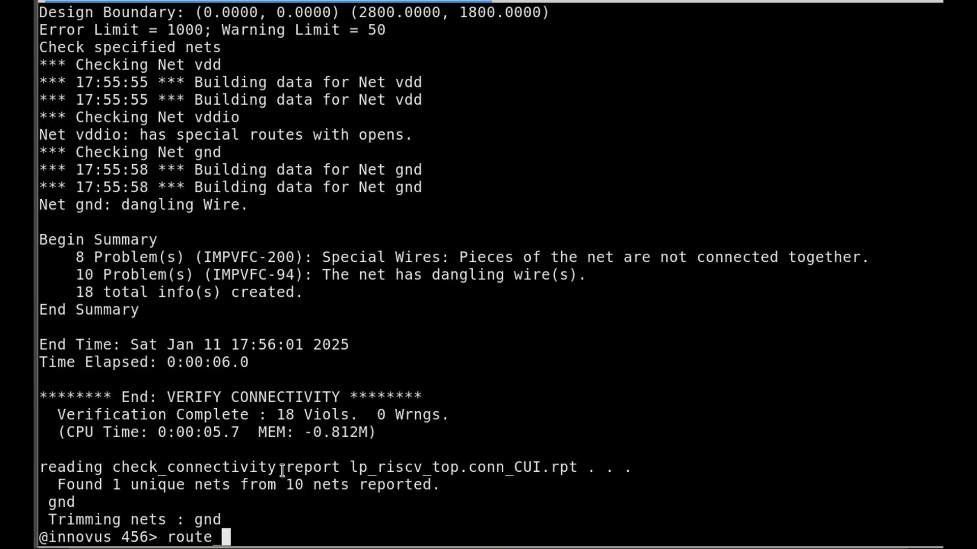
{"action": "type", "text": "eco"}
{"action": "key", "text": "Return"}
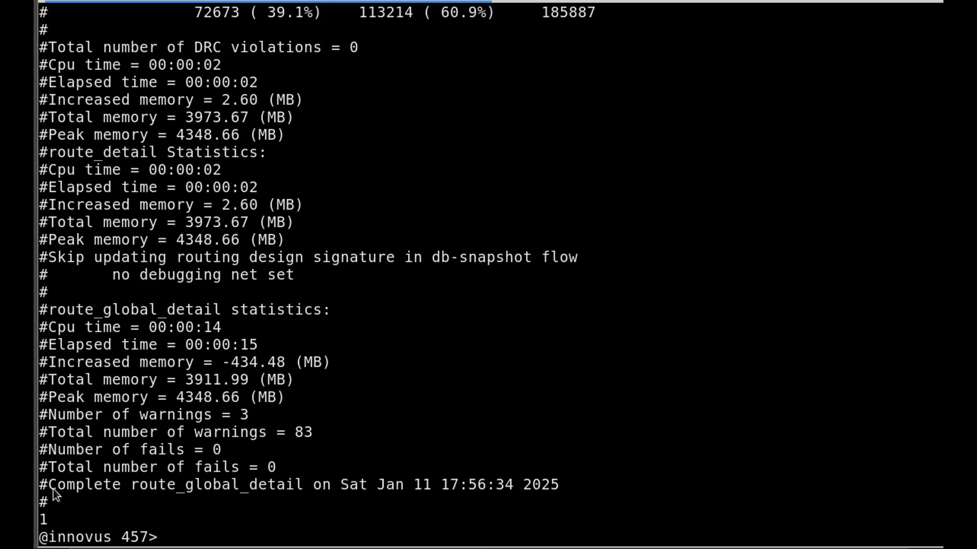
Run check_drc over the whole design
{"action": "type", "text": "chcek"}
{"action": "key", "text": "BackSpace"}
{"action": "key", "text": "BackSpace"}
{"action": "key", "text": "BackSpace"}
{"action": "type", "text": "eck_drc"}
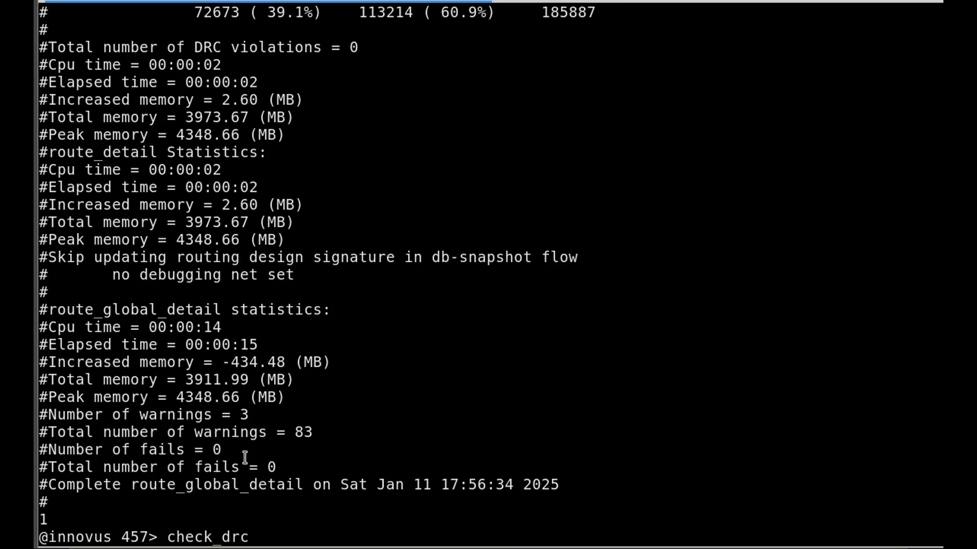
{"action": "key", "text": "Return"}
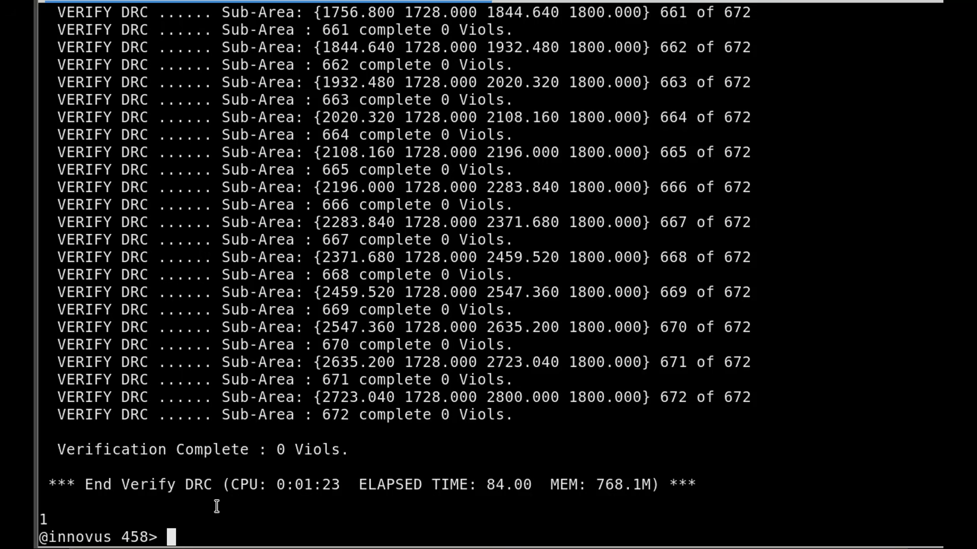
Run check_connectivity on all nets and close the Violation Browser in the layout window
{"action": "type", "text": "chce"}
{"action": "key", "text": "BackSpace"}
{"action": "key", "text": "BackSpace"}
{"action": "type", "text": "eck_co"}
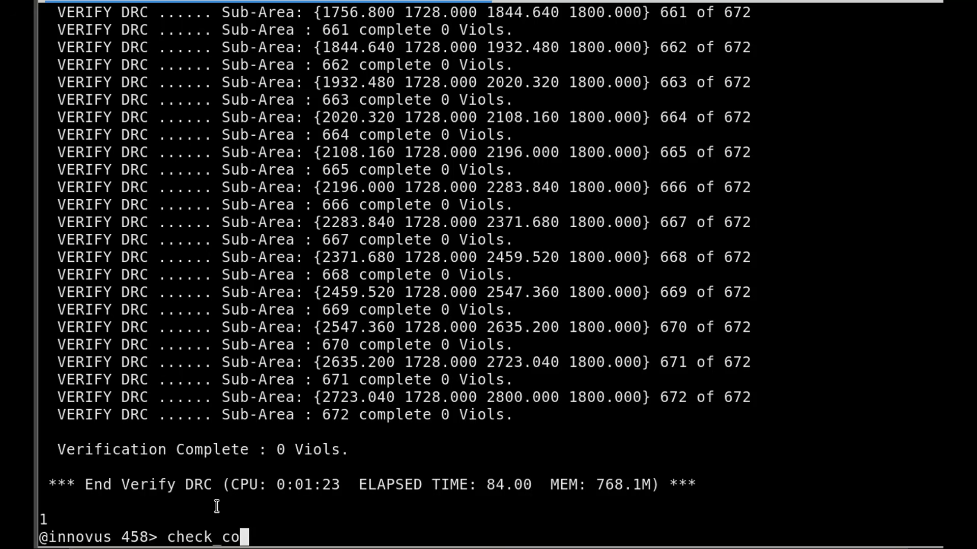
{"action": "type", "text": "nnectivity"}
{"action": "key", "text": "Return"}
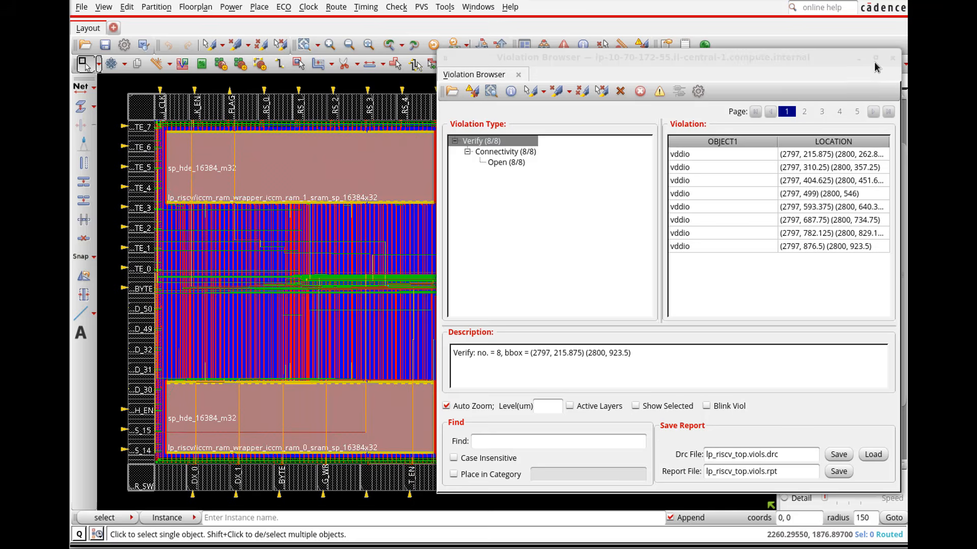
{"action": "left_click", "coordinate": [893, 59]}
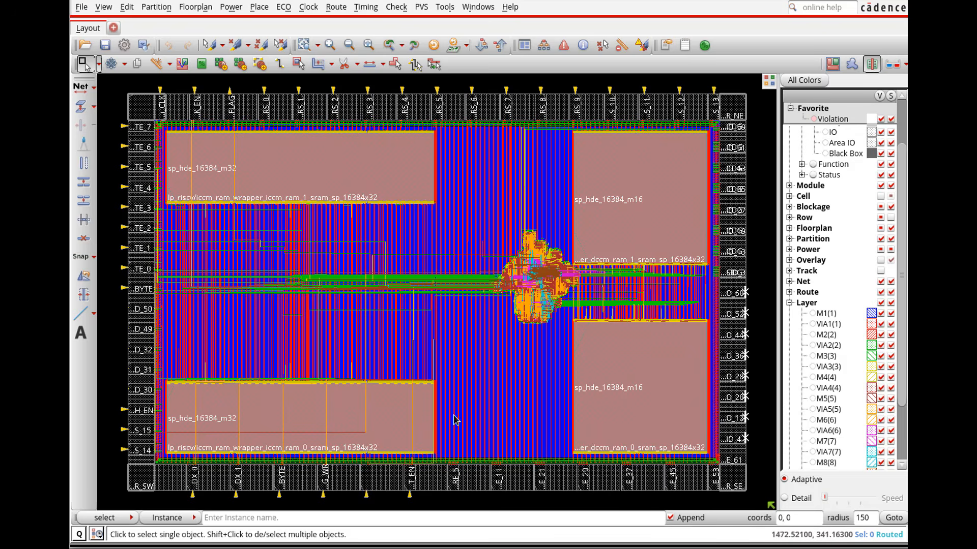
Copy delete_assigns and delete_empty_hinst from the signoff section of innovus.tcl and run each in the Innovus terminal
{"action": "mouse_move", "coordinate": [231, 545]}
{"action": "left_click", "coordinate": [212, 504]}
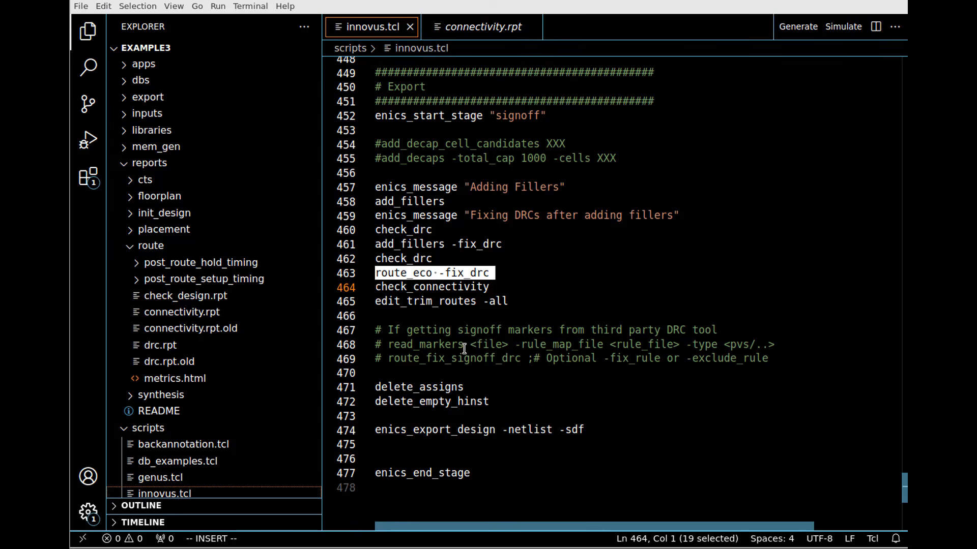
{"action": "scroll", "coordinate": [479, 333], "scroll_direction": "down", "scroll_amount": 1}
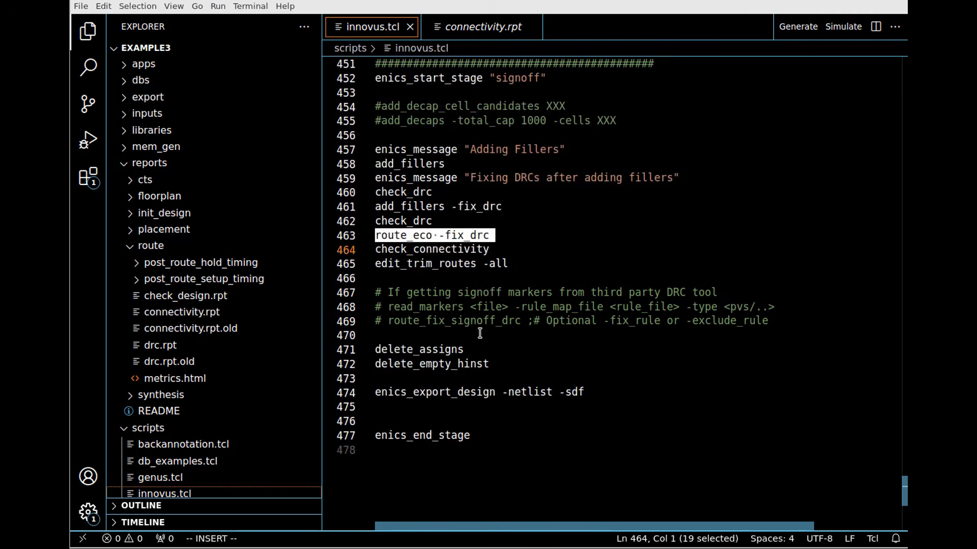
{"action": "double_click", "coordinate": [405, 350]}
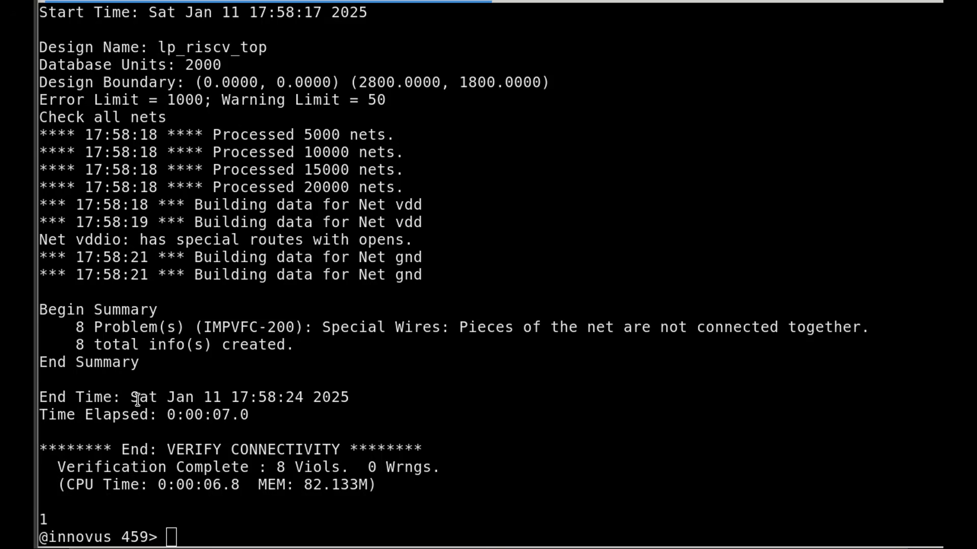
{"action": "middle_click", "coordinate": [138, 400]}
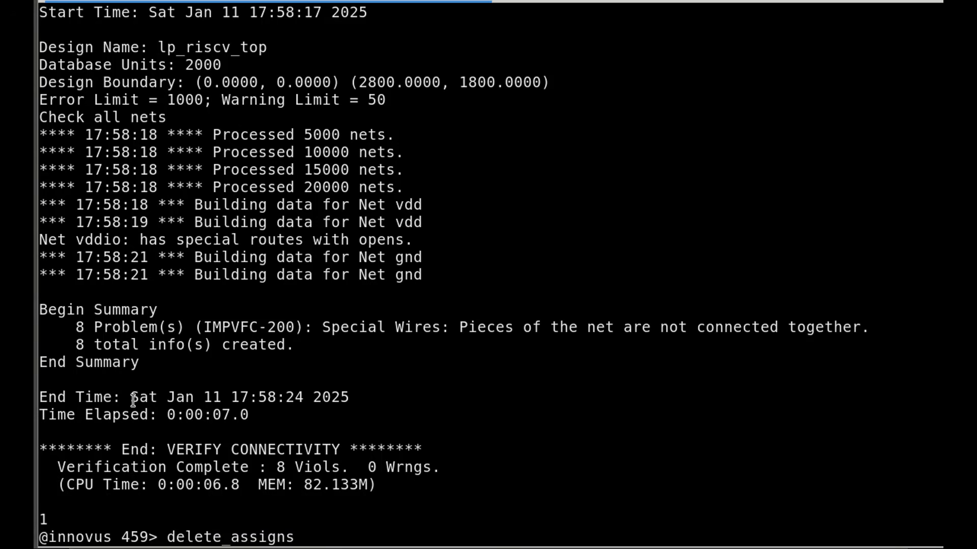
{"action": "key", "text": "Return"}
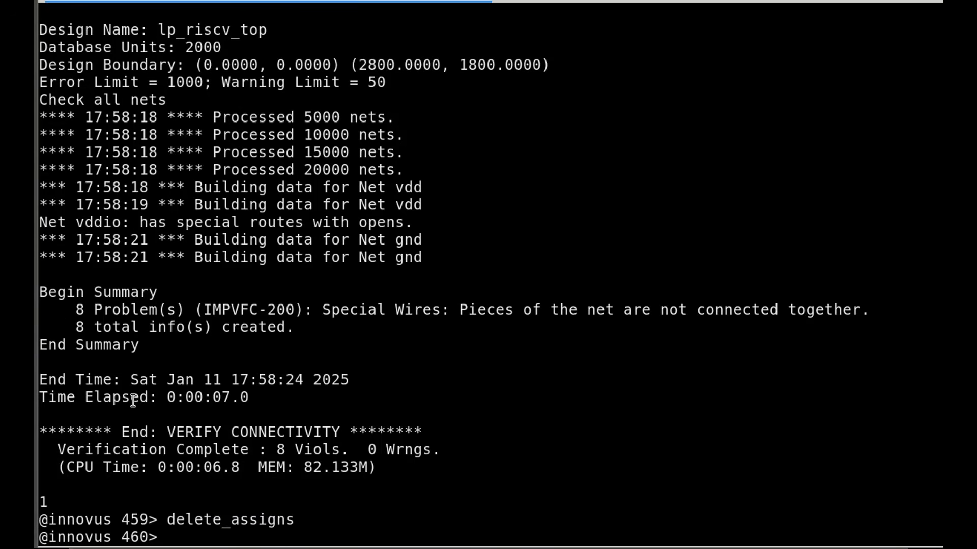
{"action": "middle_click", "coordinate": [211, 453]}
{"action": "key", "text": "Return"}
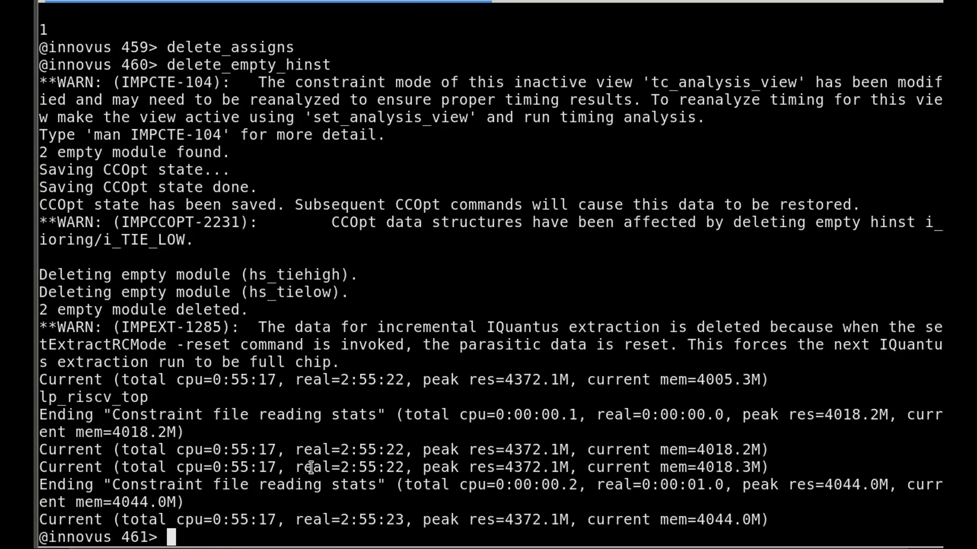
{"action": "key", "text": "alt+Tab"}
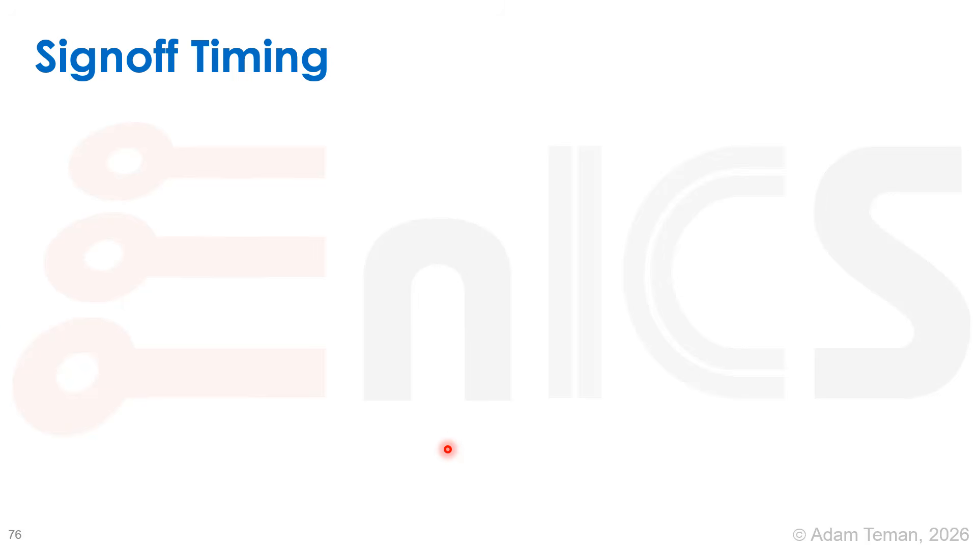
{"action": "key", "text": "Right"}
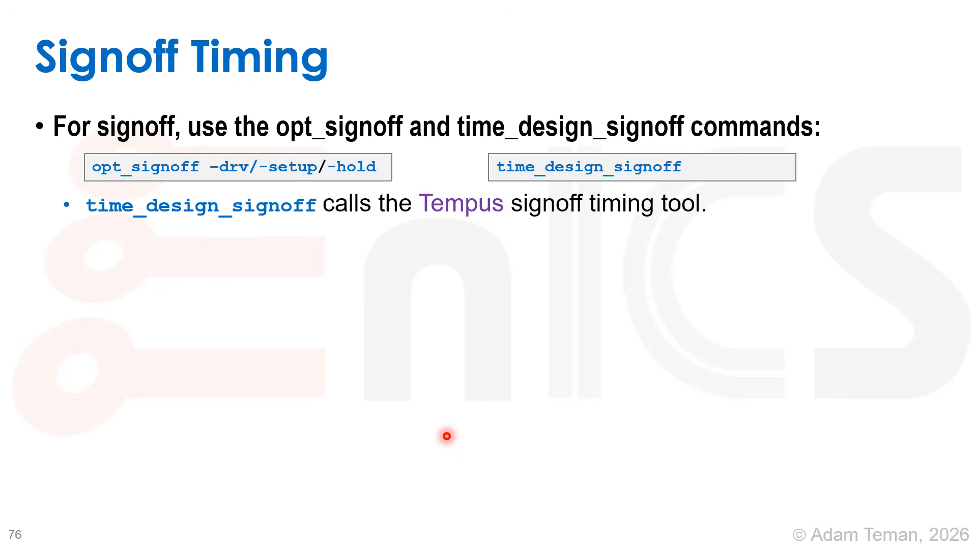